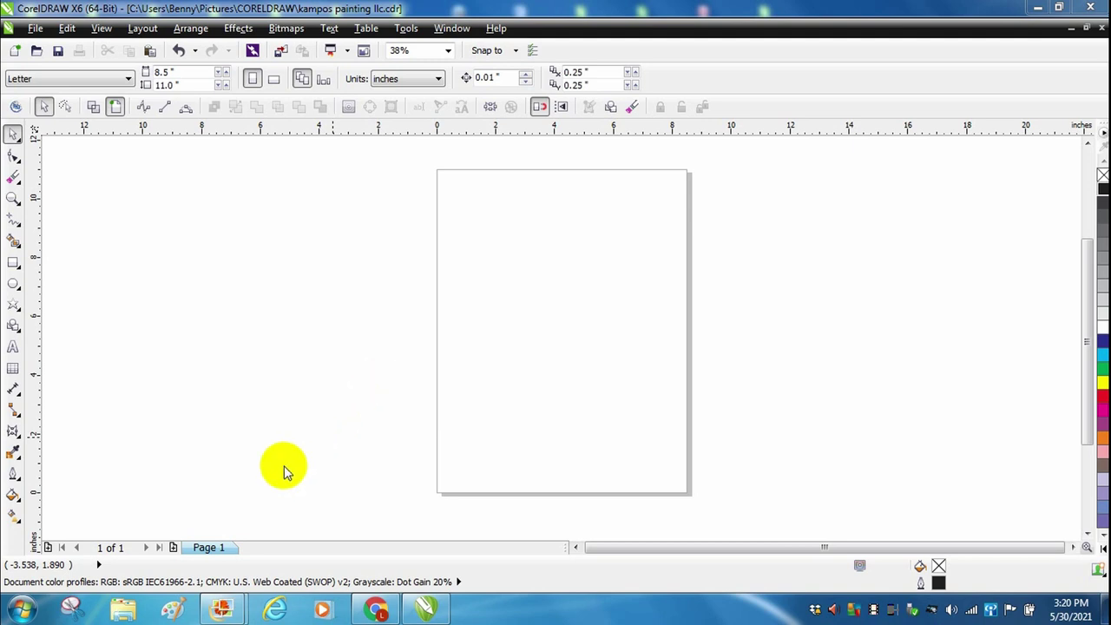
Copy the LOS VATOS PAINTING logo image from Windows Live Photo Gallery and paste it onto the blank CorelDRAW page.
mouse_move(224, 610)
click(160, 563)
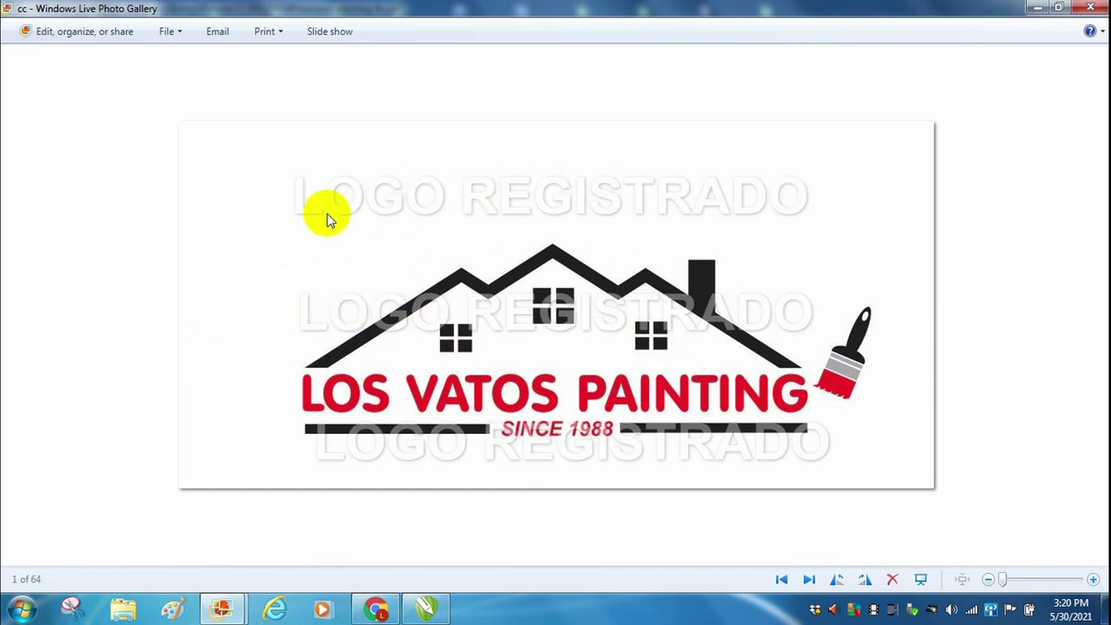
right_click(515, 355)
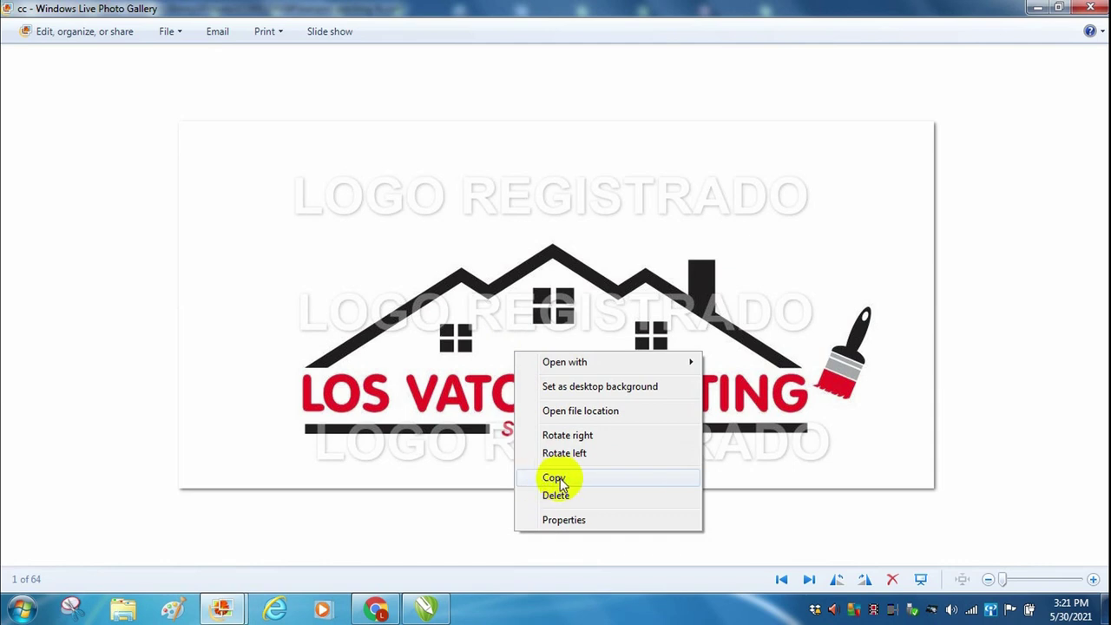
click(425, 610)
right_click(508, 268)
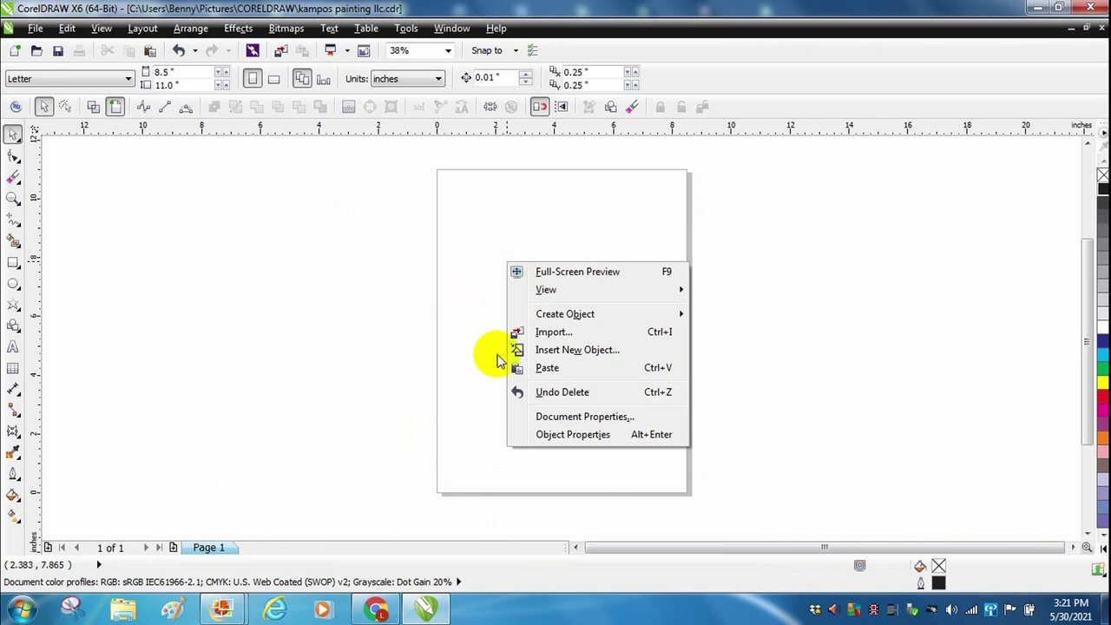
click(539, 368)
drag(539, 354, 619, 335)
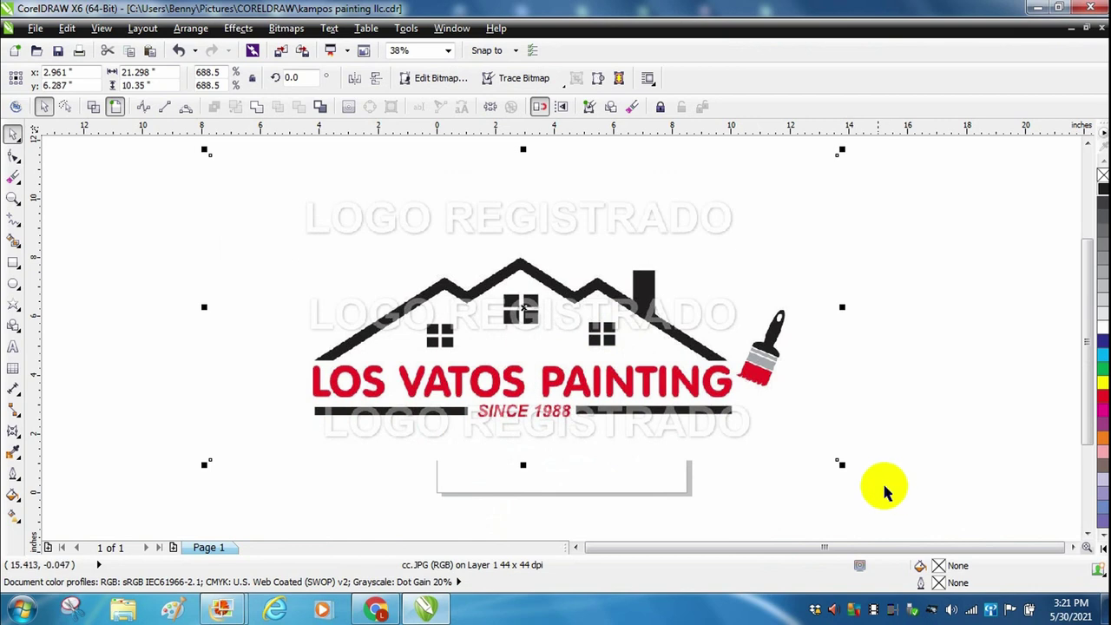
Enlarge the pasted logo bitmap proportionally to about 24 by 11.7 inches and keep it selected.
drag(842, 463, 922, 509)
click(784, 529)
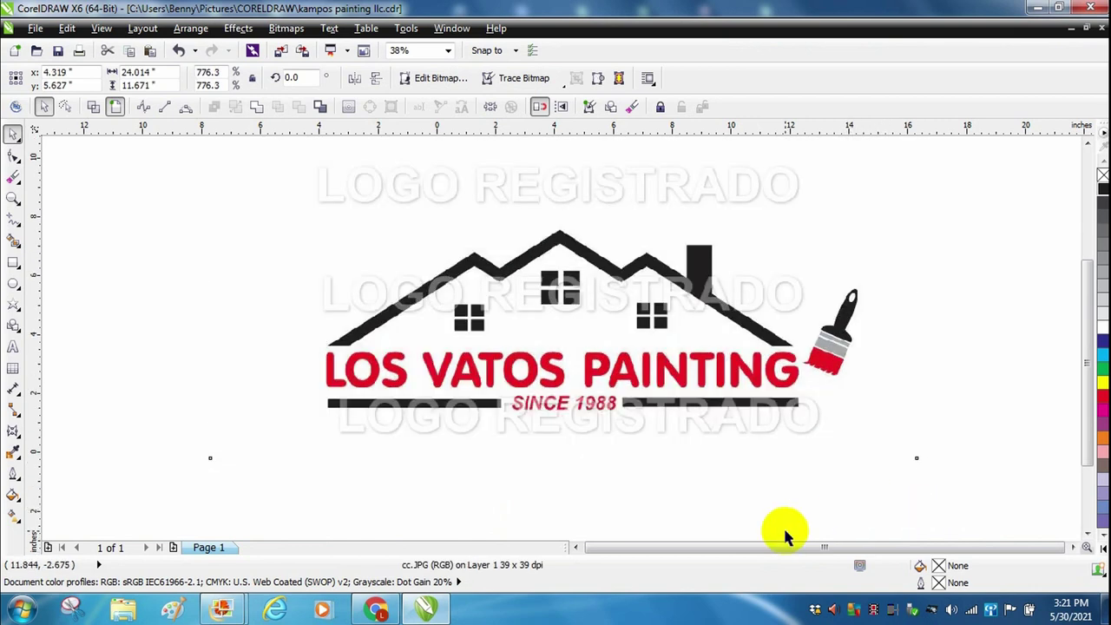
scroll(639, 397, up, 1)
click(639, 397)
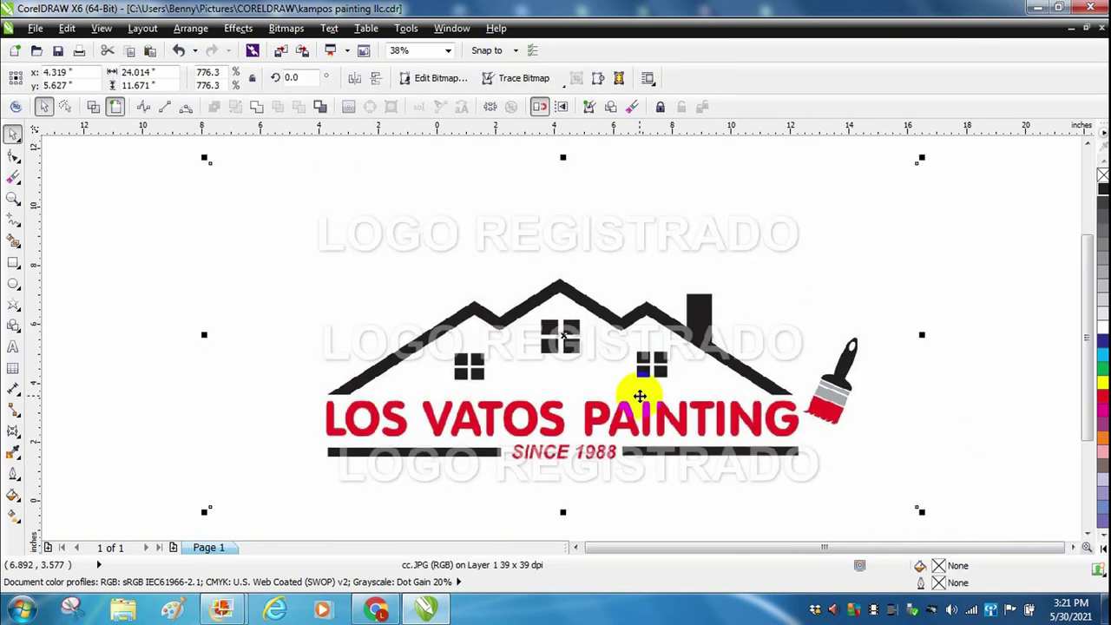
Convert the logo bitmap to Black and White (1-bit) using the Line Art method with a raised threshold.
click(283, 29)
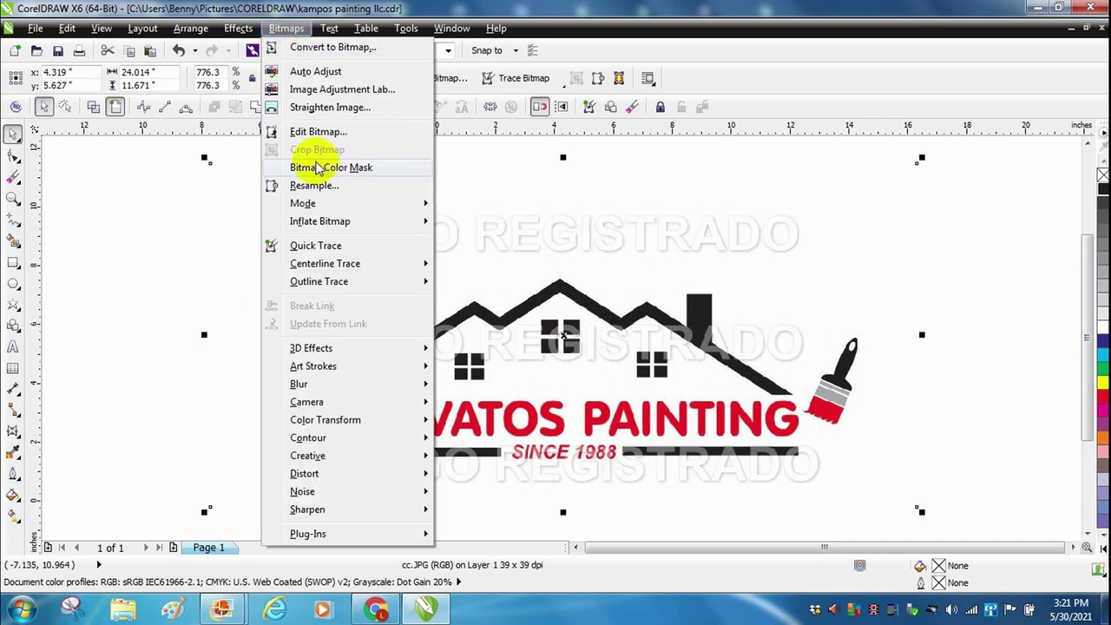
mouse_move(311, 208)
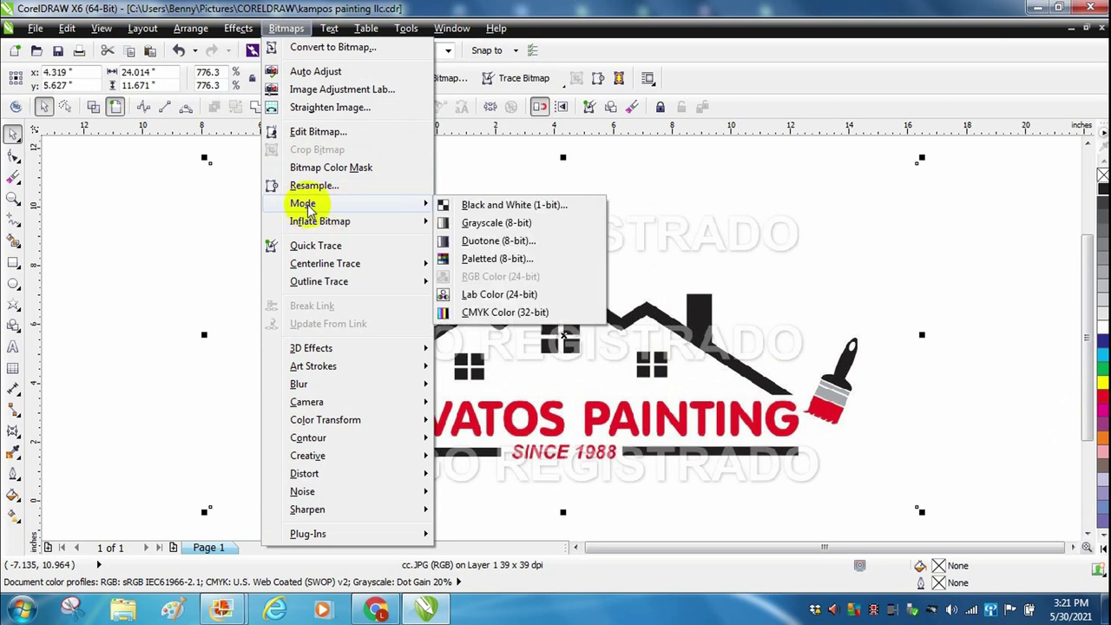
click(507, 211)
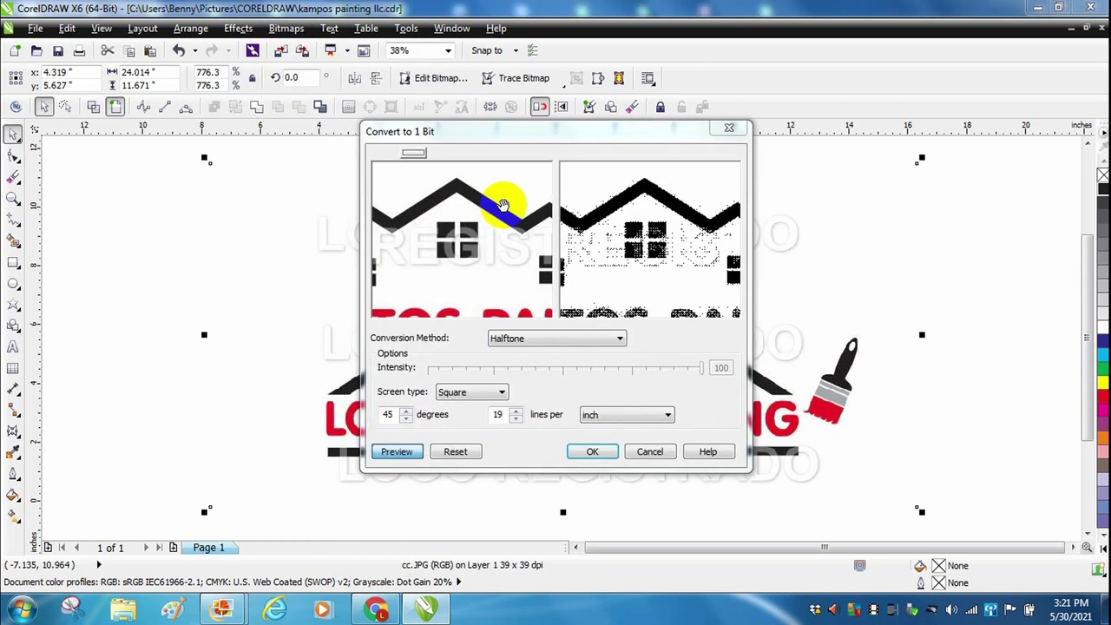
click(569, 344)
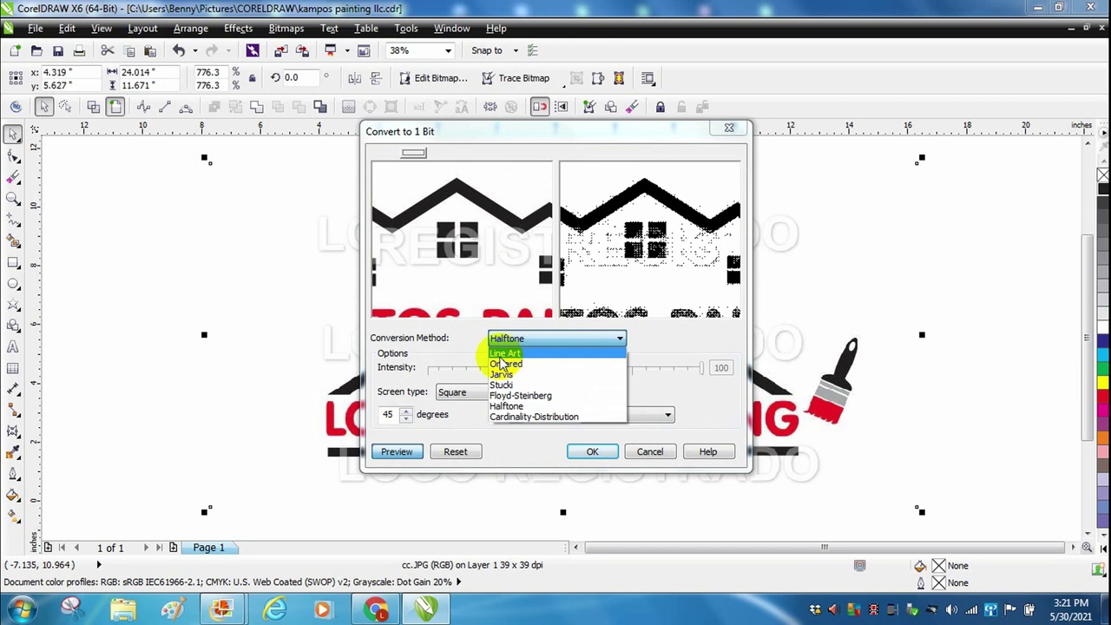
click(494, 354)
right_click(469, 249)
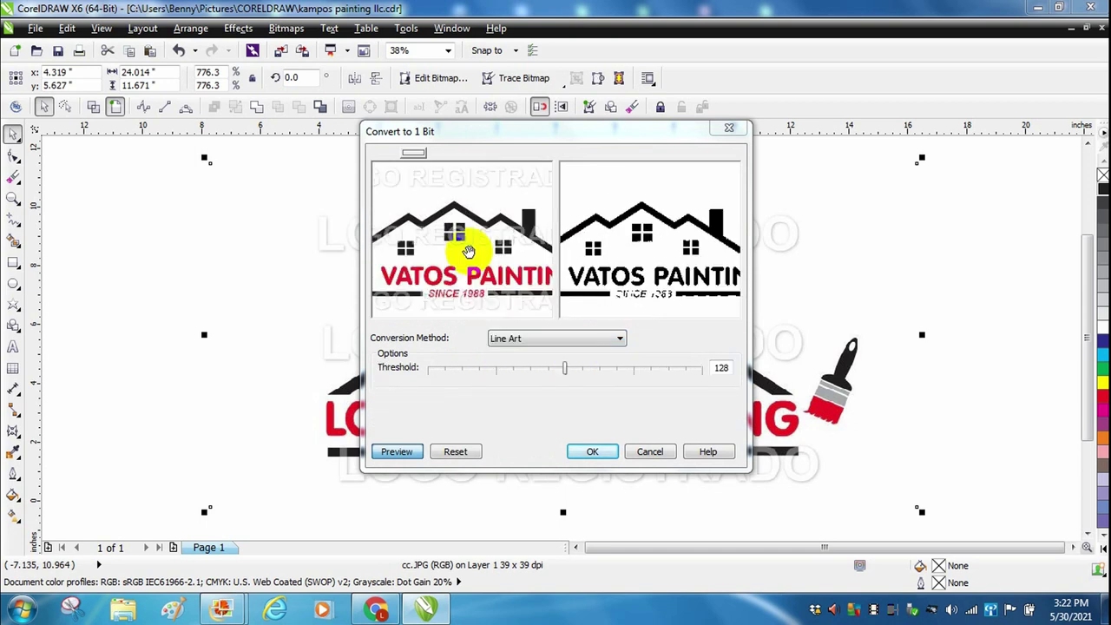
right_click(469, 250)
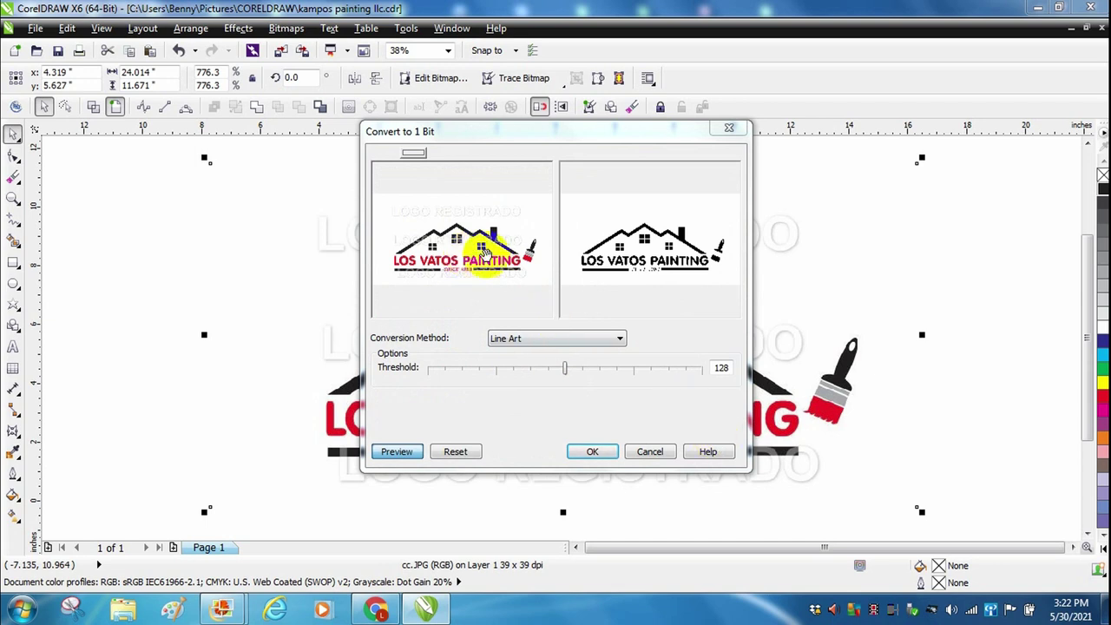
click(472, 248)
drag(560, 371, 620, 373)
click(592, 451)
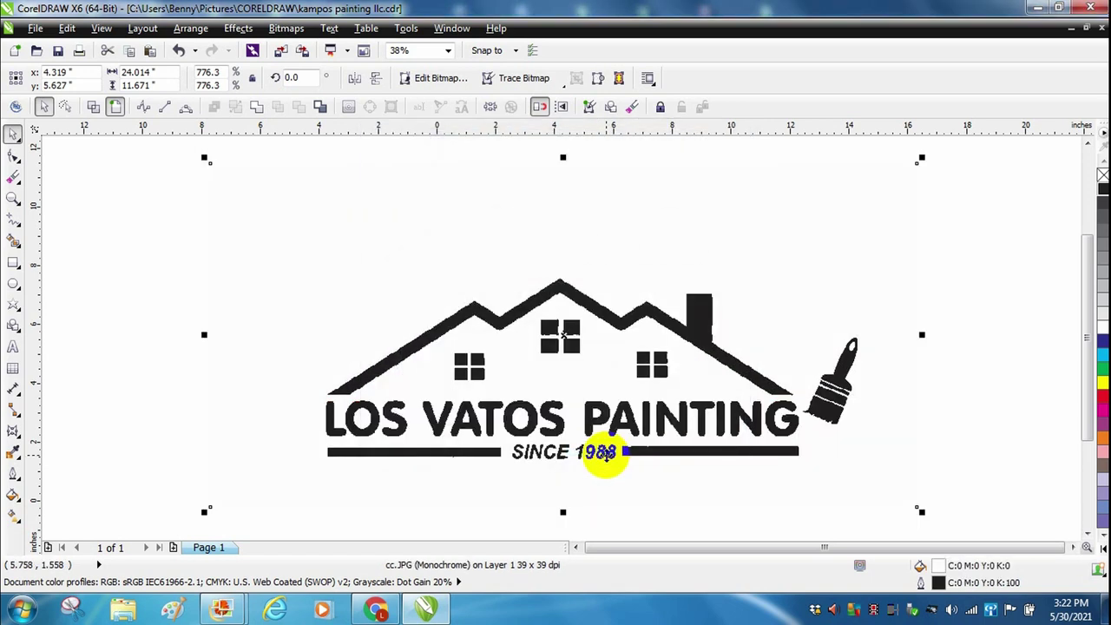
Vectorize the black-and-white logo with an Outline Trace of type Clipart, using the default settings.
click(137, 284)
click(330, 340)
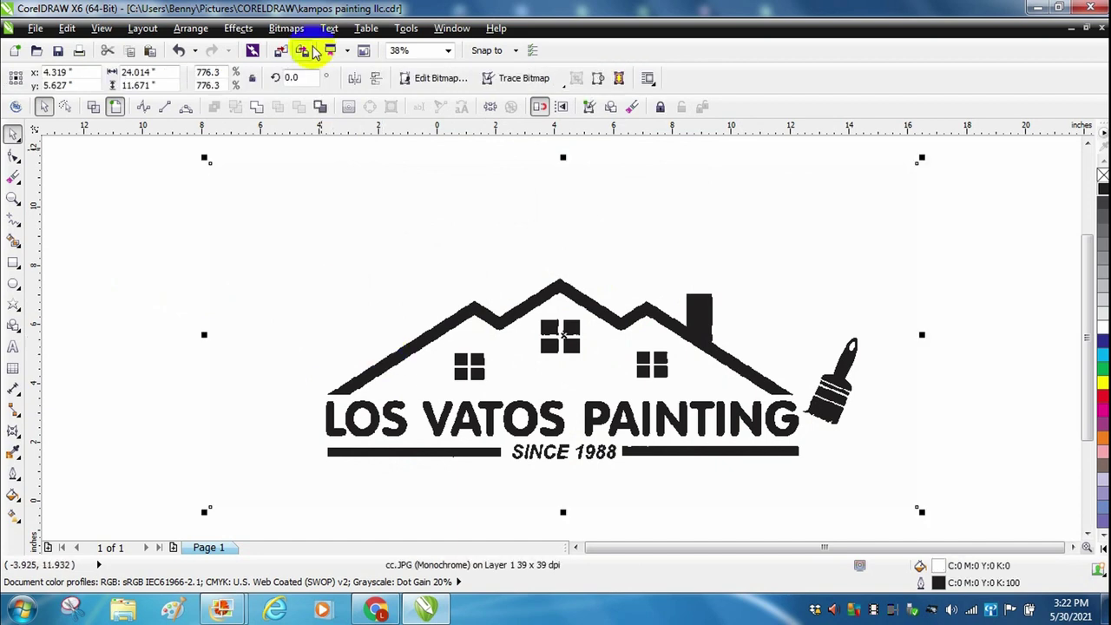
click(283, 31)
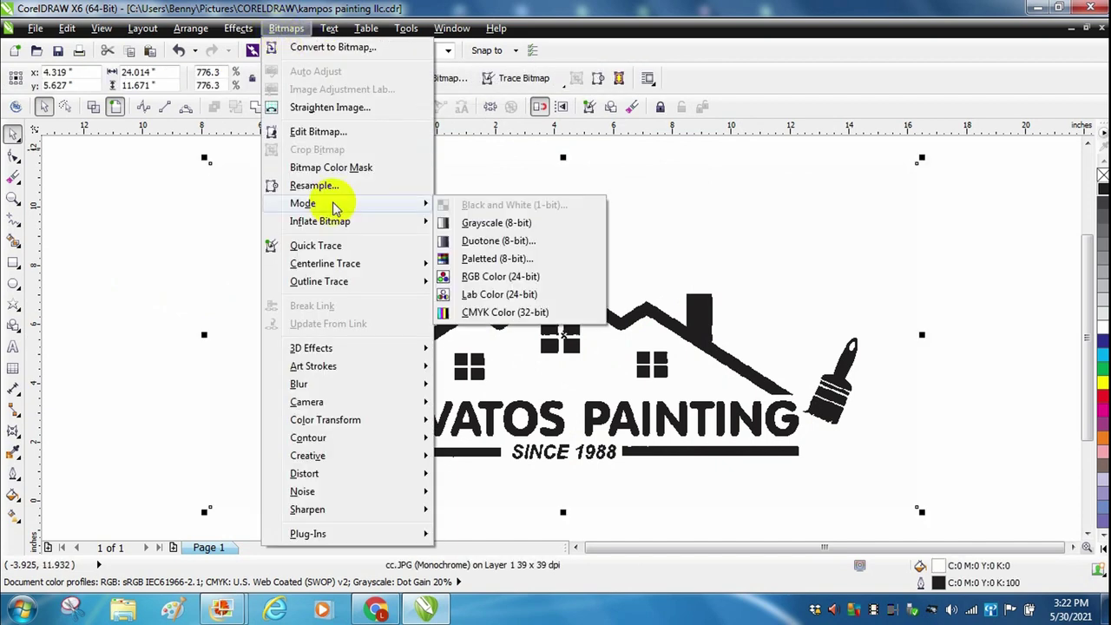
mouse_move(321, 282)
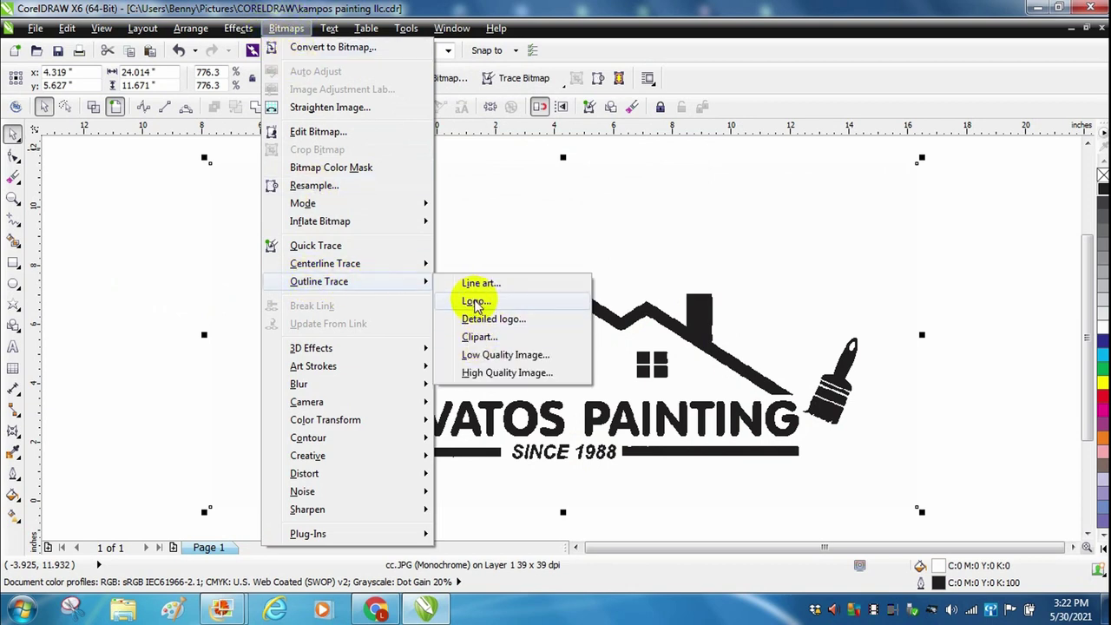
click(480, 343)
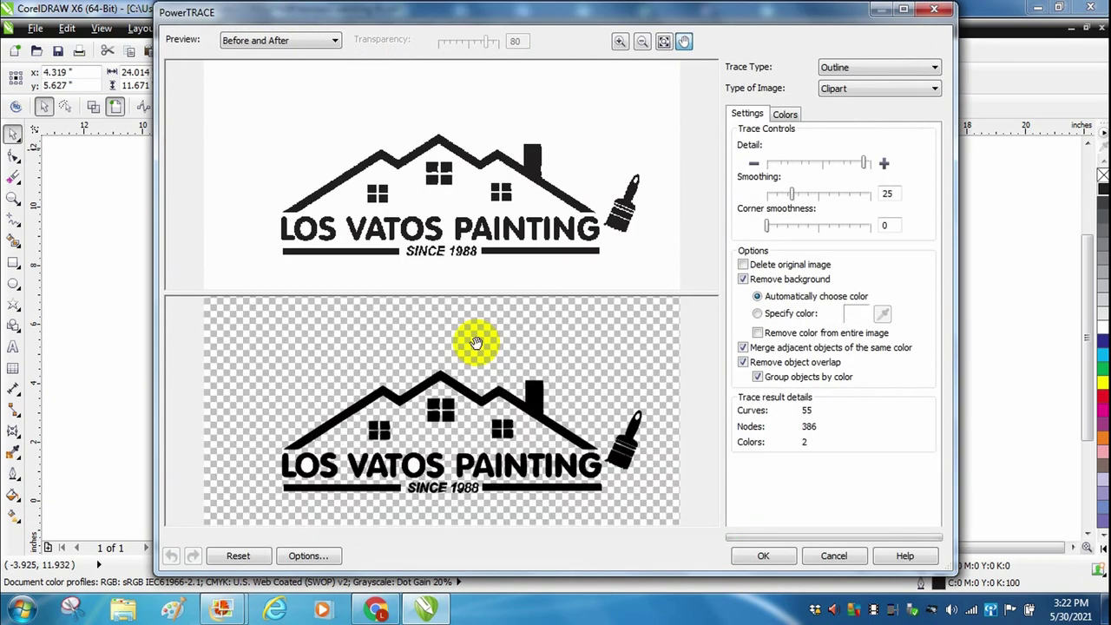
click(752, 554)
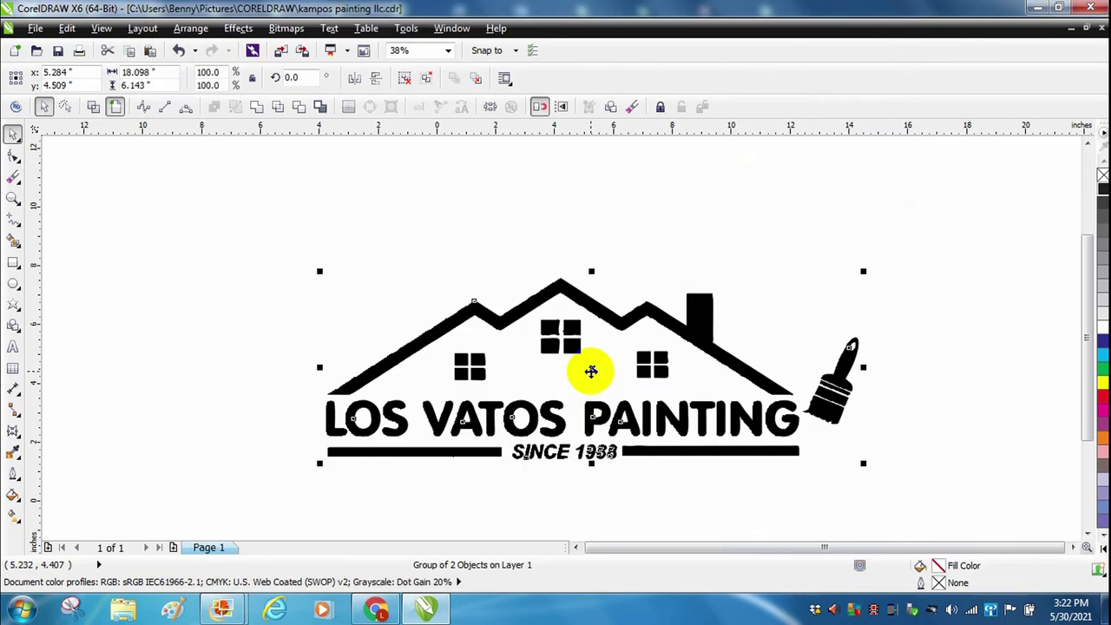
Move the traced logo off the original bitmap, delete the bitmap and place the trace over the page.
drag(591, 372, 372, 385)
click(587, 296)
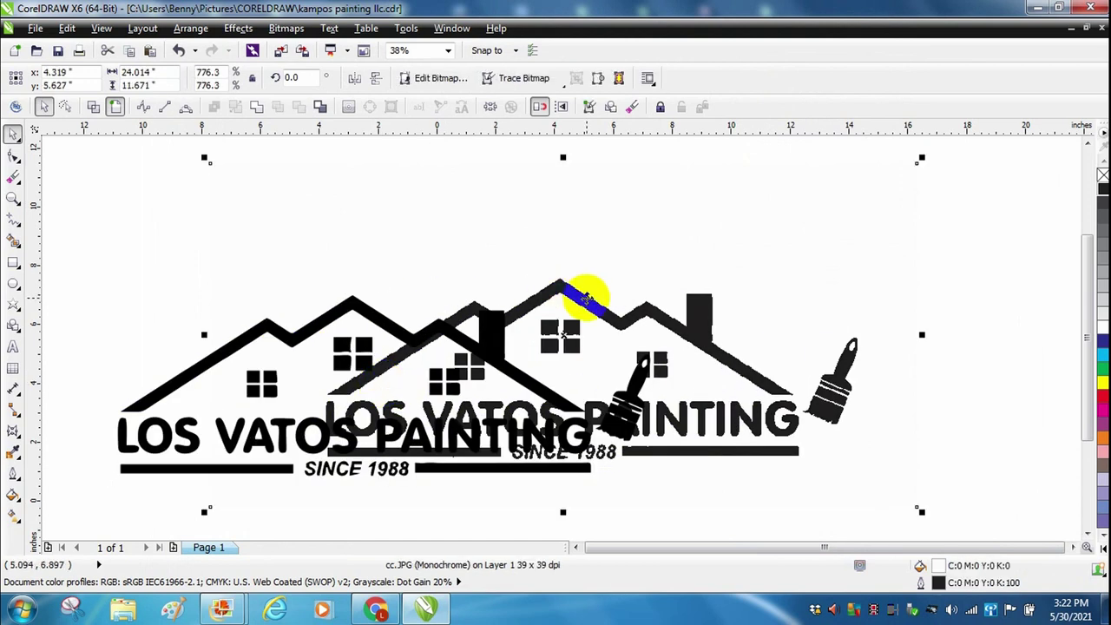
key(Delete)
drag(294, 297, 431, 297)
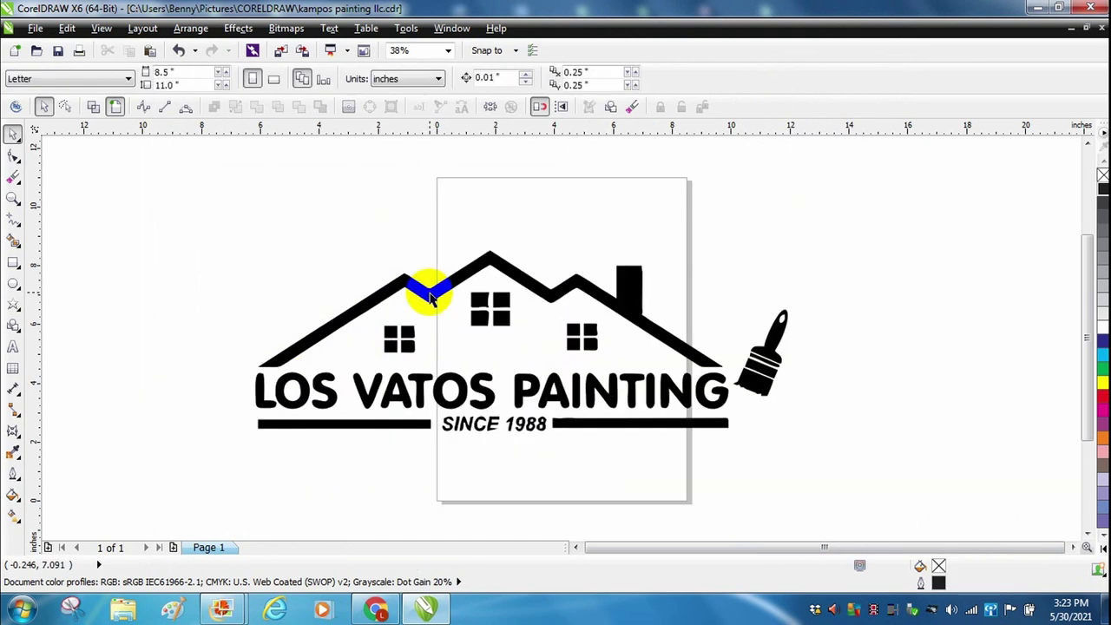
Delete the traced logo to leave the page empty.
click(430, 296)
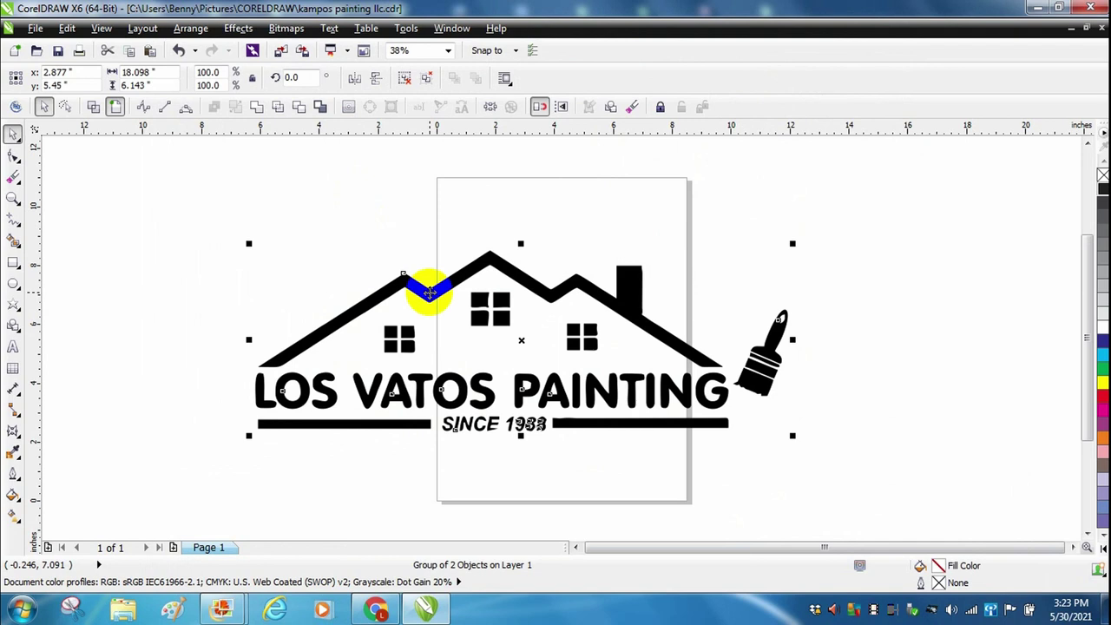
key(Delete)
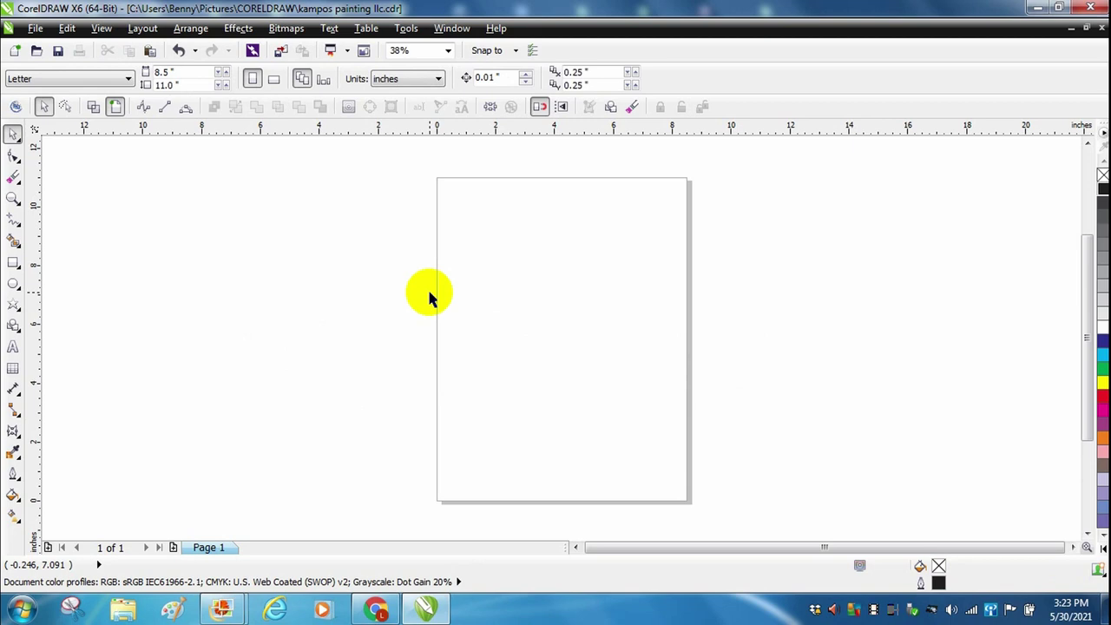
Draw a wide rectangle about 15 by 5.6 inches, extending across the upper part of the page.
click(13, 261)
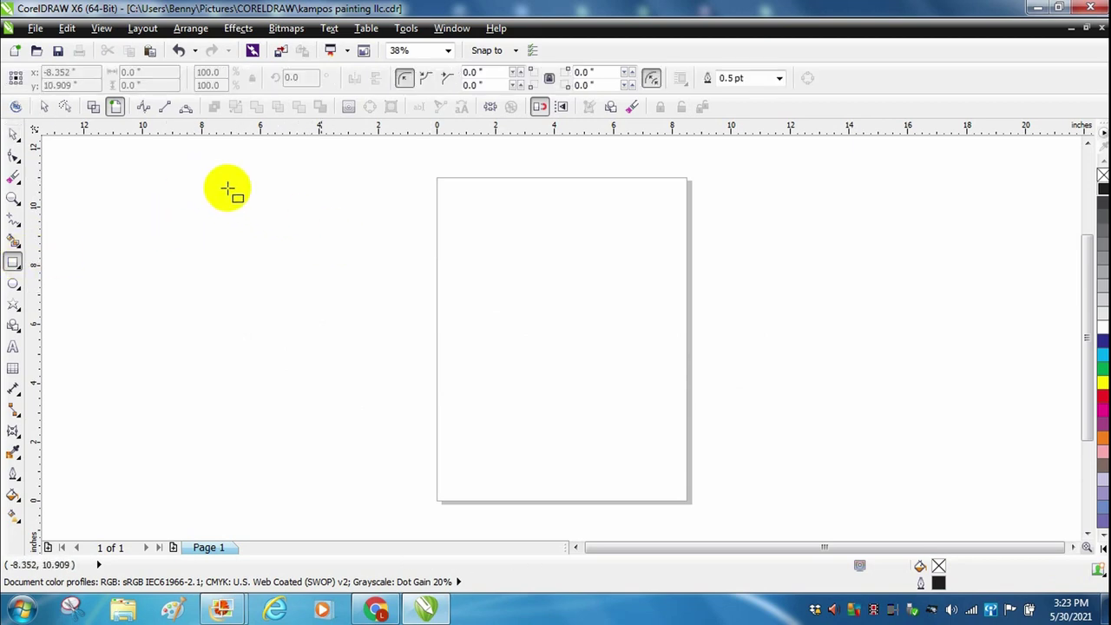
drag(224, 183, 665, 350)
click(13, 133)
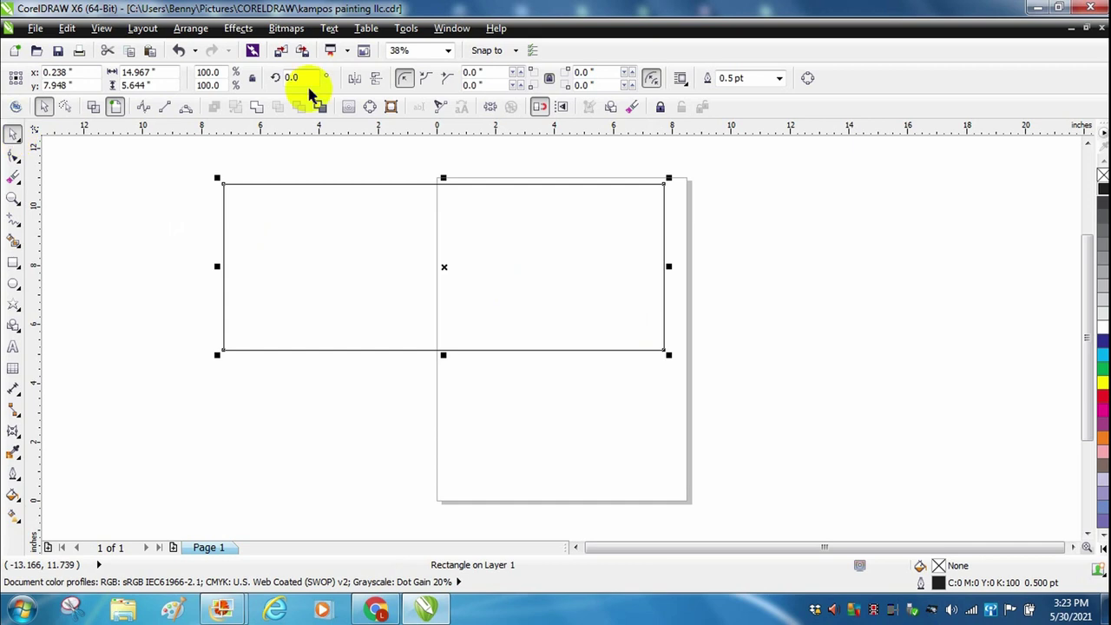
Fill the rectangle with red, remove its outline and shift it about 5 inches to the right.
click(1101, 397)
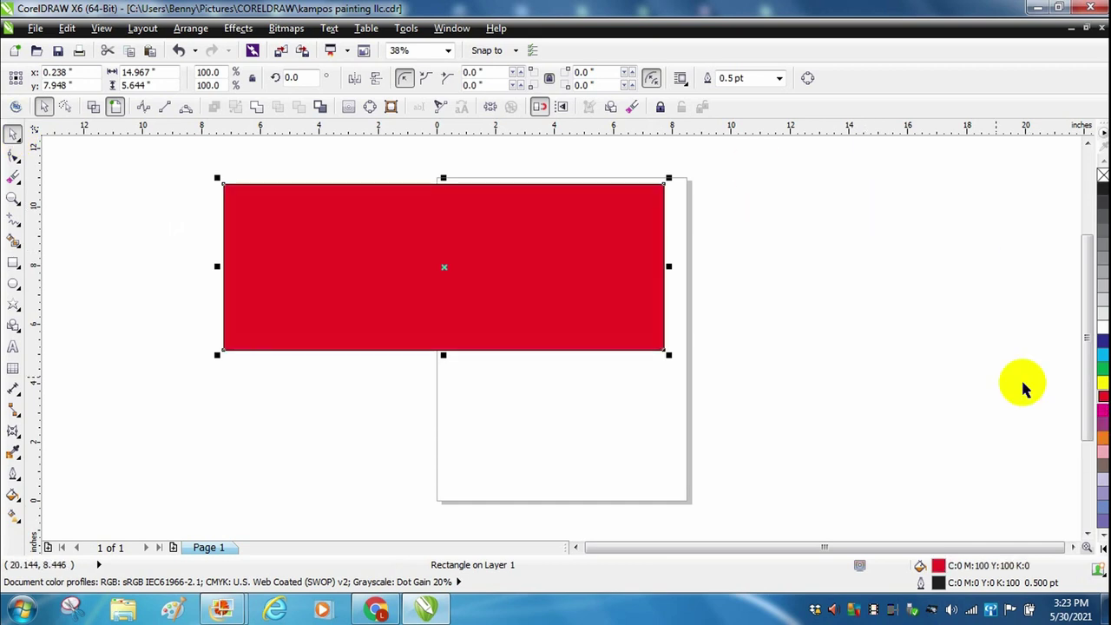
drag(661, 279, 808, 301)
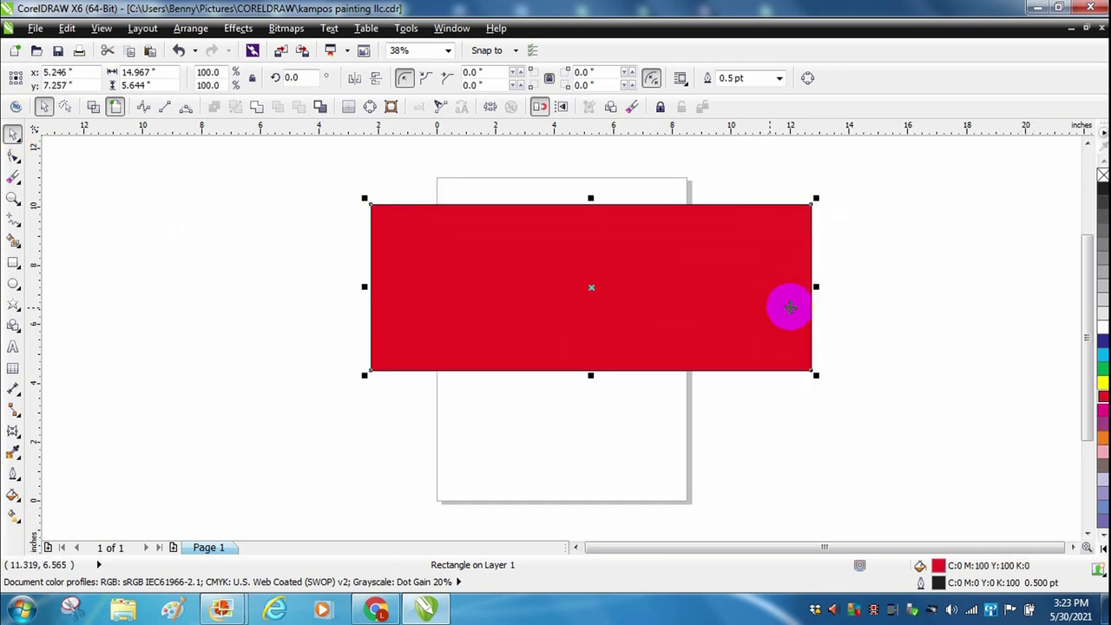
right_click(1102, 178)
click(923, 236)
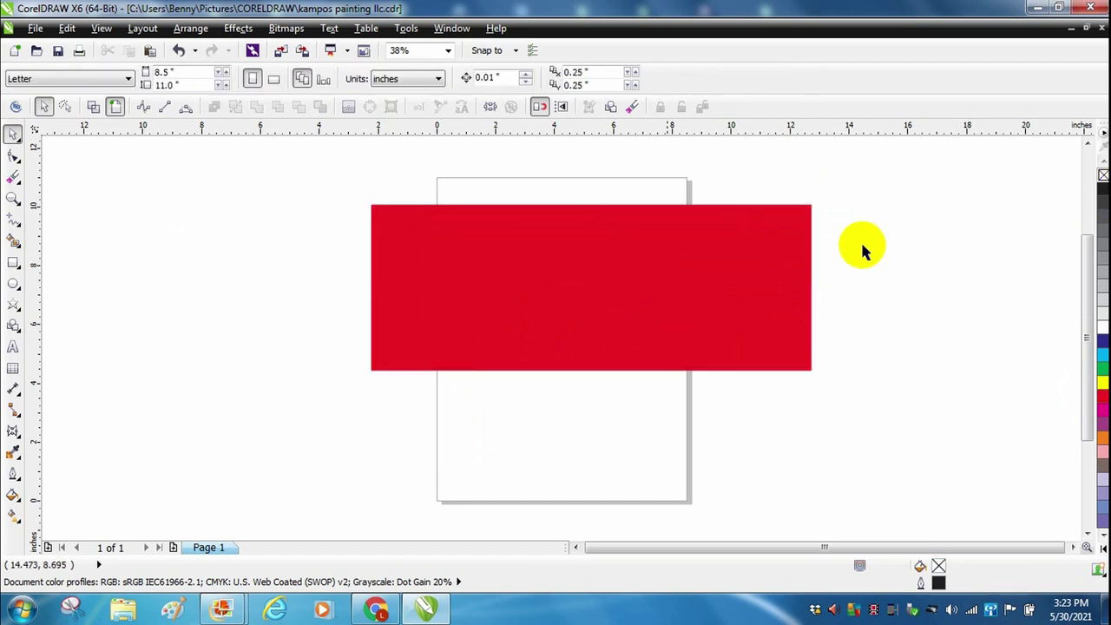
Apply a preset rectangular envelope with Putty mapping to the red rectangle.
click(581, 325)
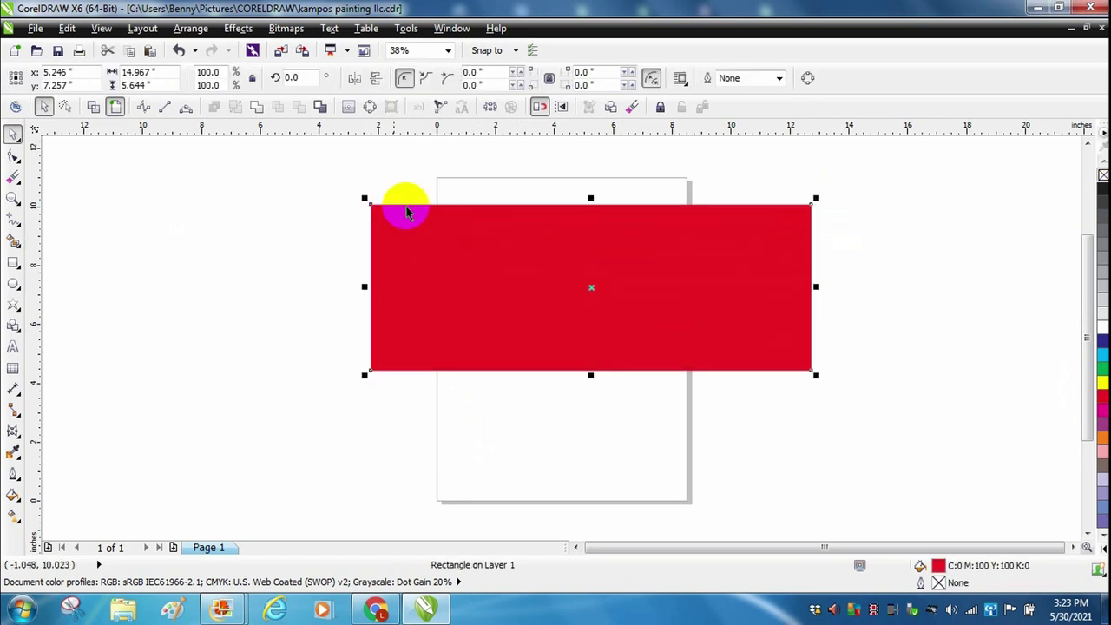
click(492, 111)
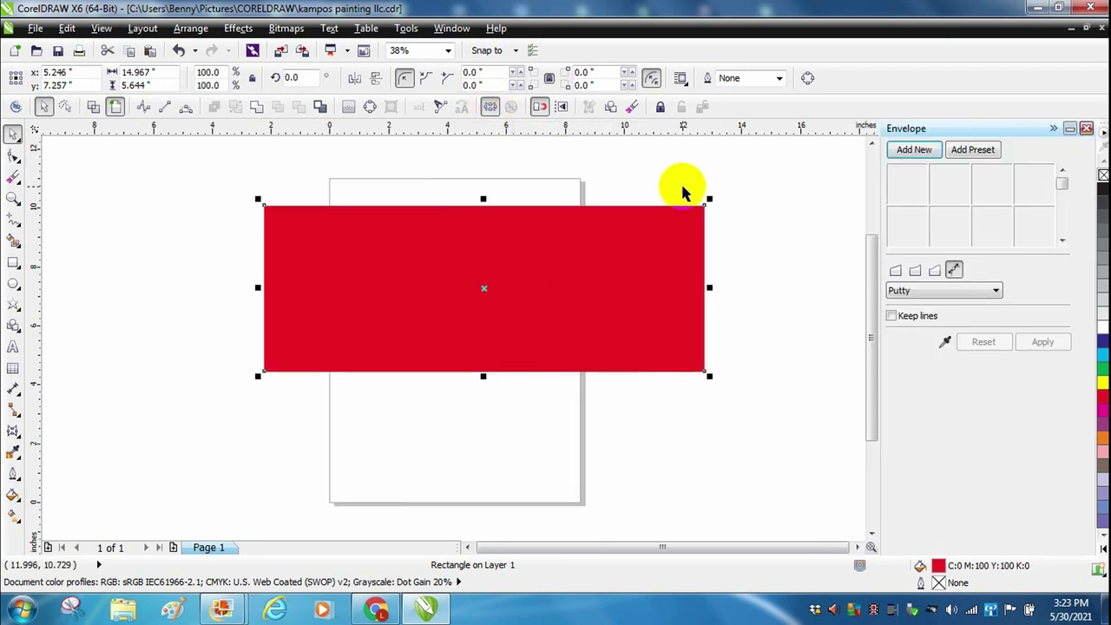
click(970, 150)
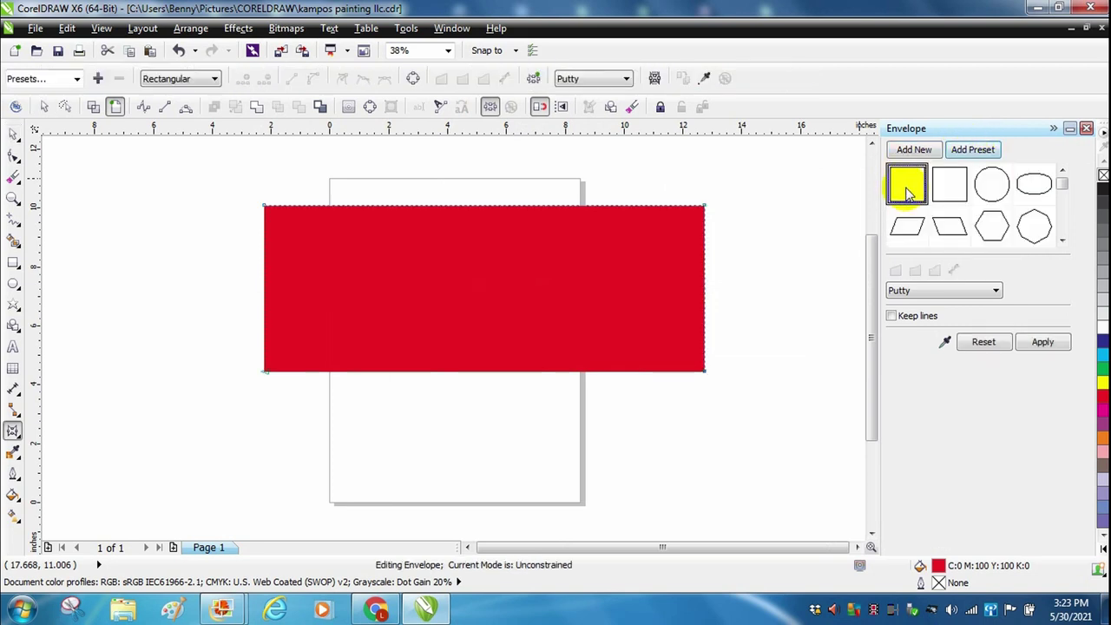
click(1041, 342)
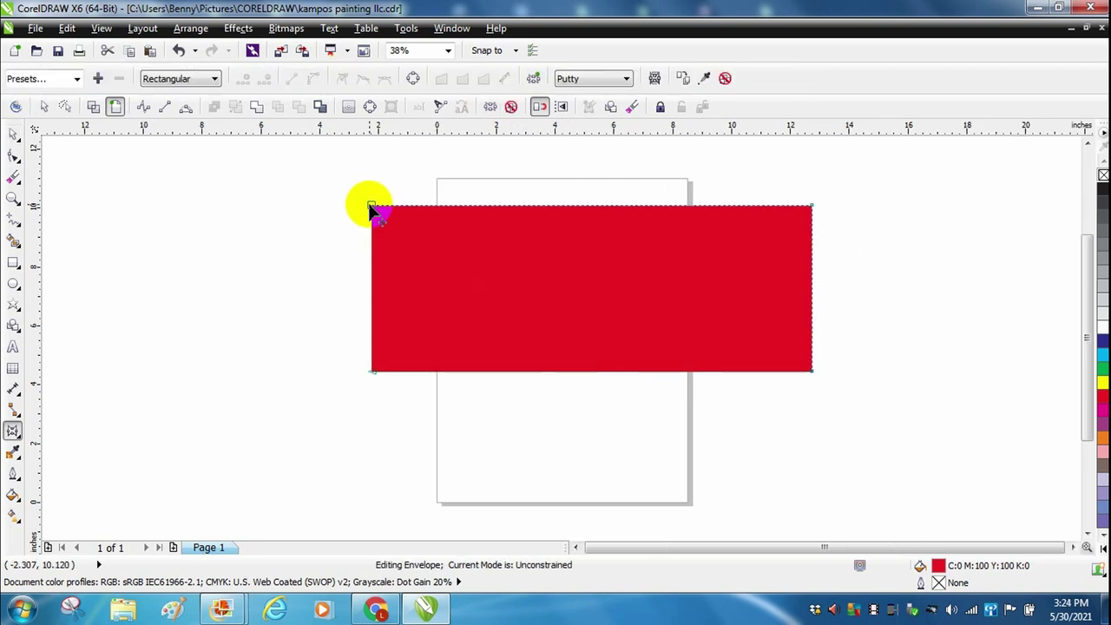
Pull the envelope's two upper corners outward to shape a trapezoid with a top edge about 25 inches wide.
drag(372, 208, 218, 210)
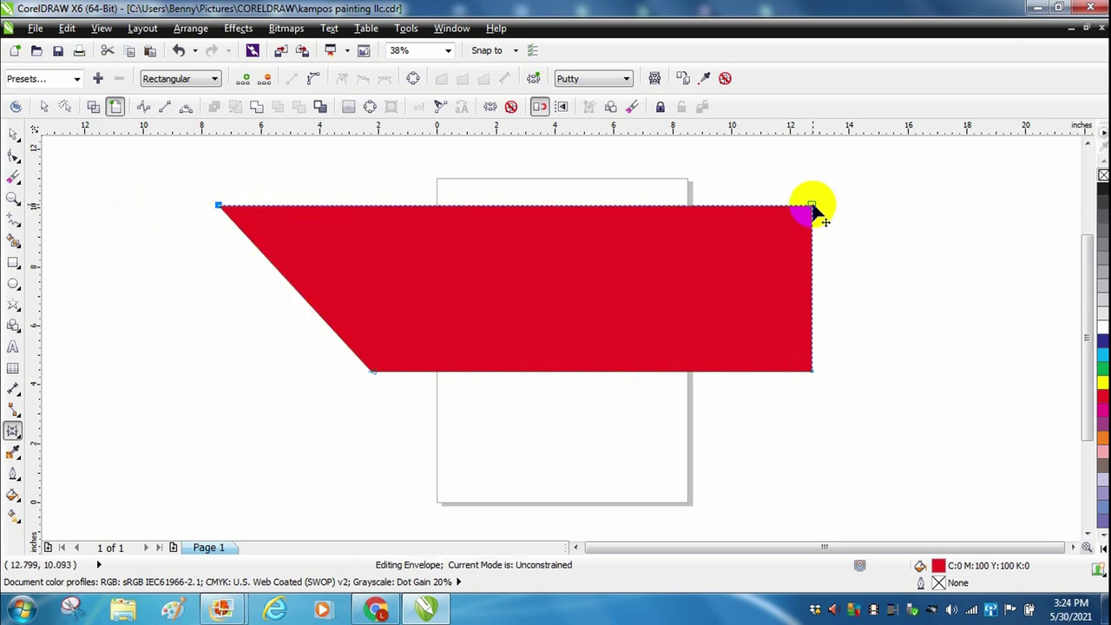
drag(812, 207, 960, 207)
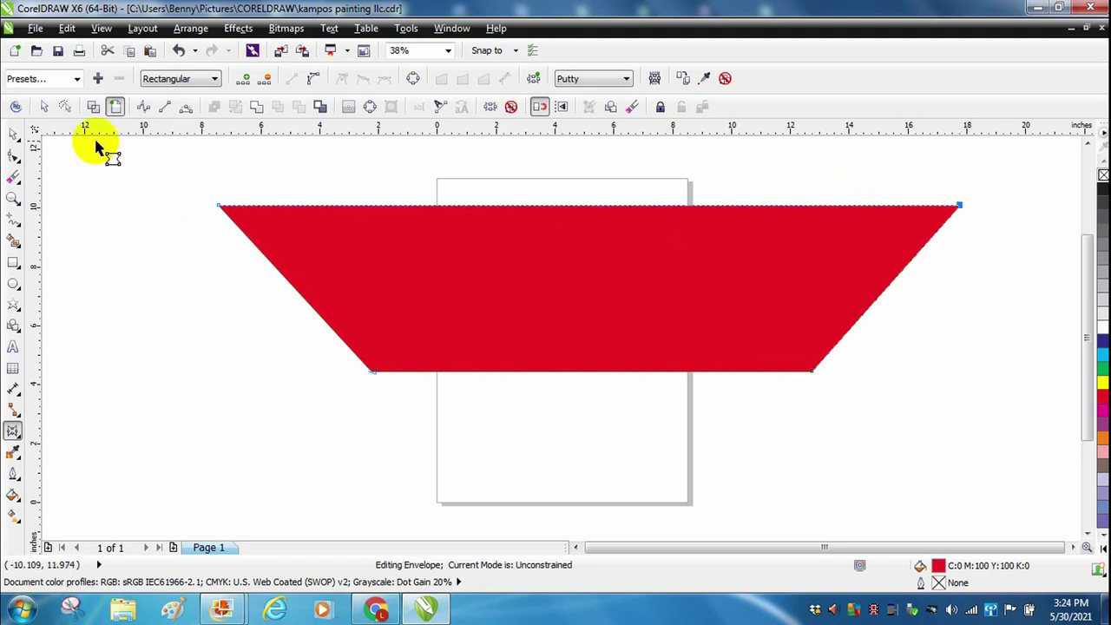
click(14, 134)
Move the red trapezoid slightly down and scale it proportionally to about 19.6 by 4.4 inches.
drag(625, 350, 606, 400)
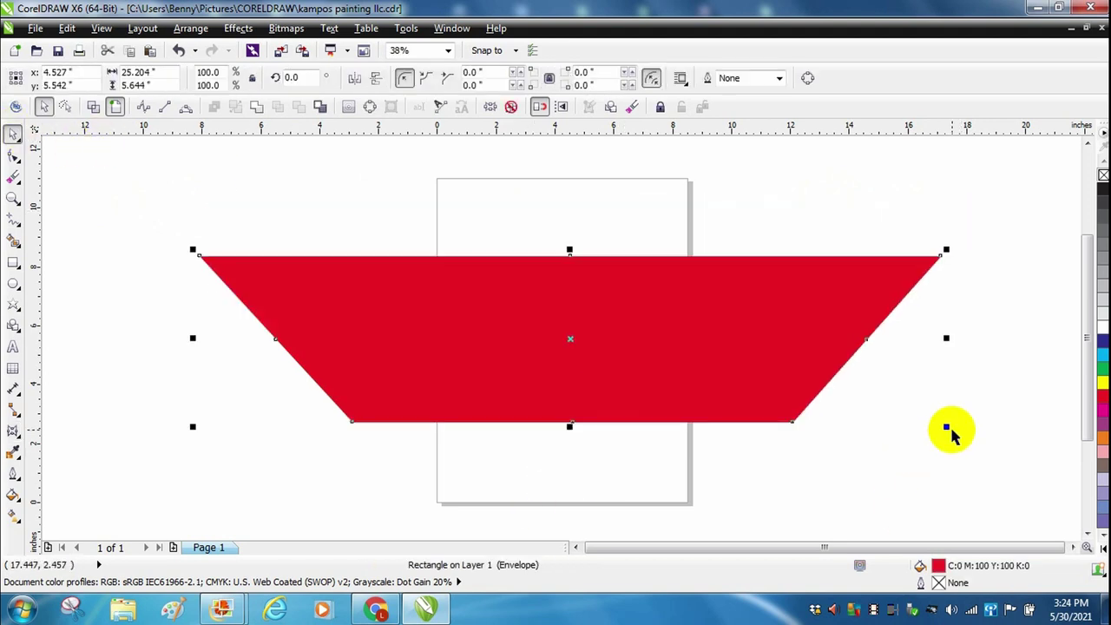
drag(944, 427, 782, 391)
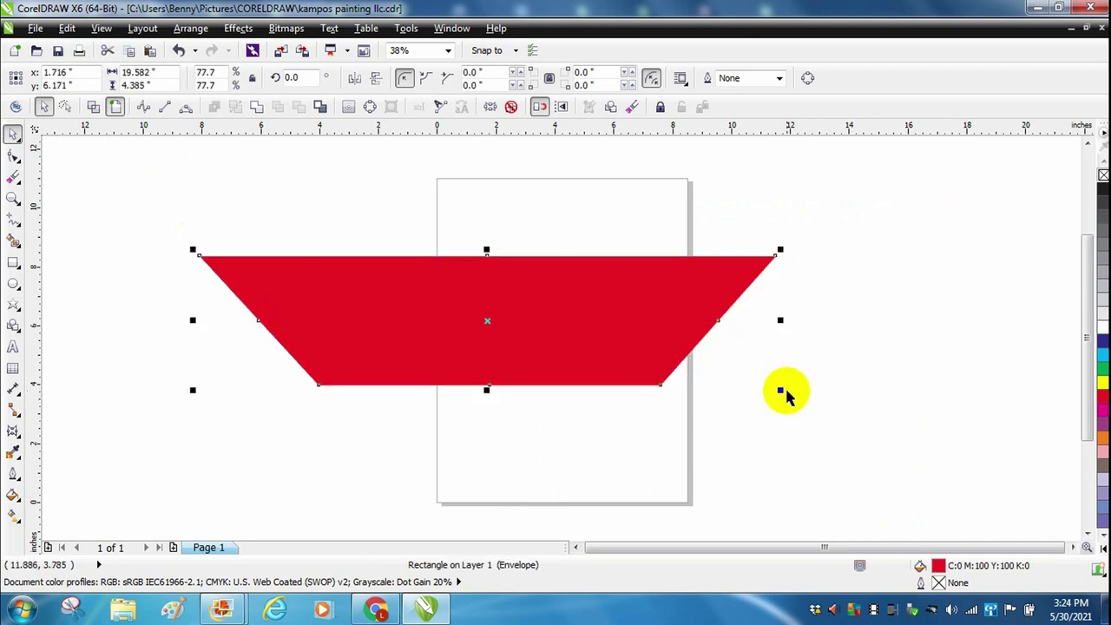
Move the red trapezoid about 2.3 inches to the right and bow its top edge downward from an envelope node at the middle.
drag(570, 307, 639, 311)
click(588, 211)
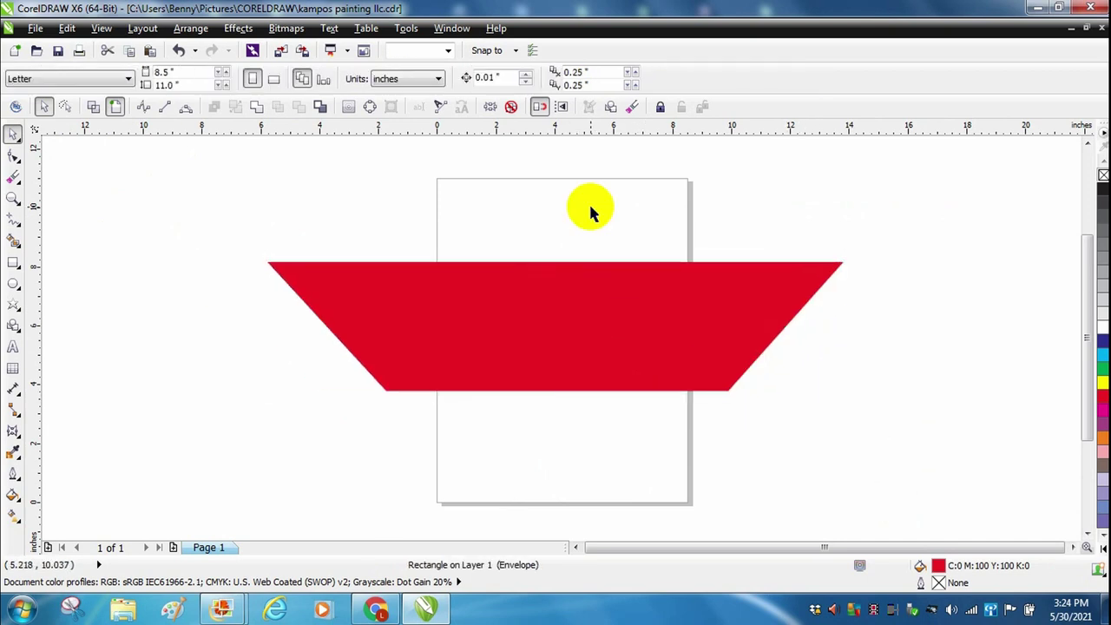
click(557, 293)
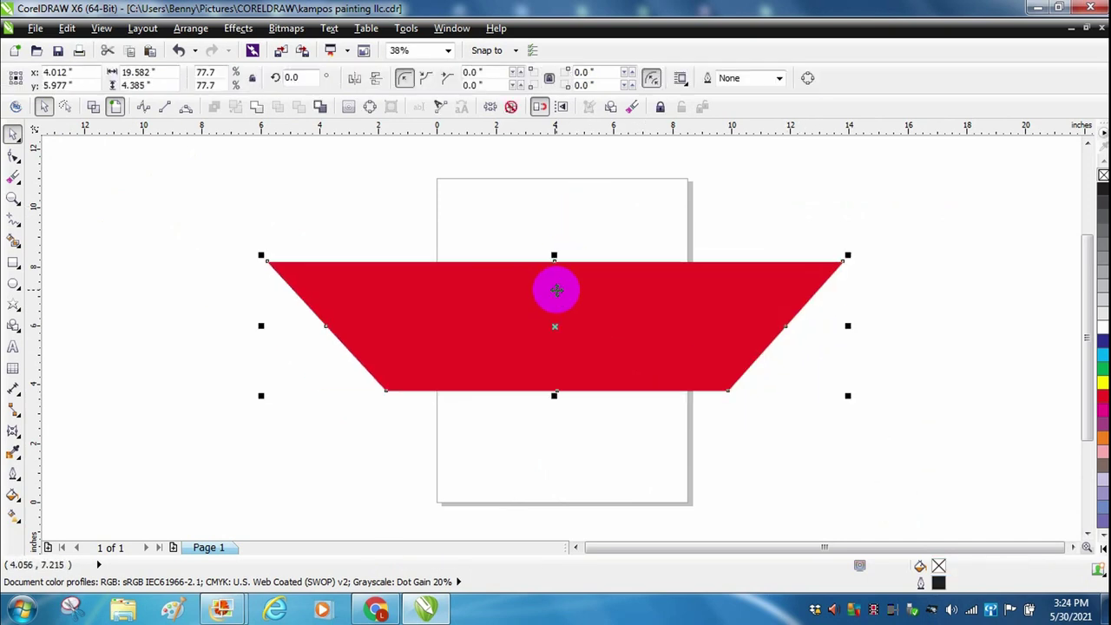
double_click(535, 315)
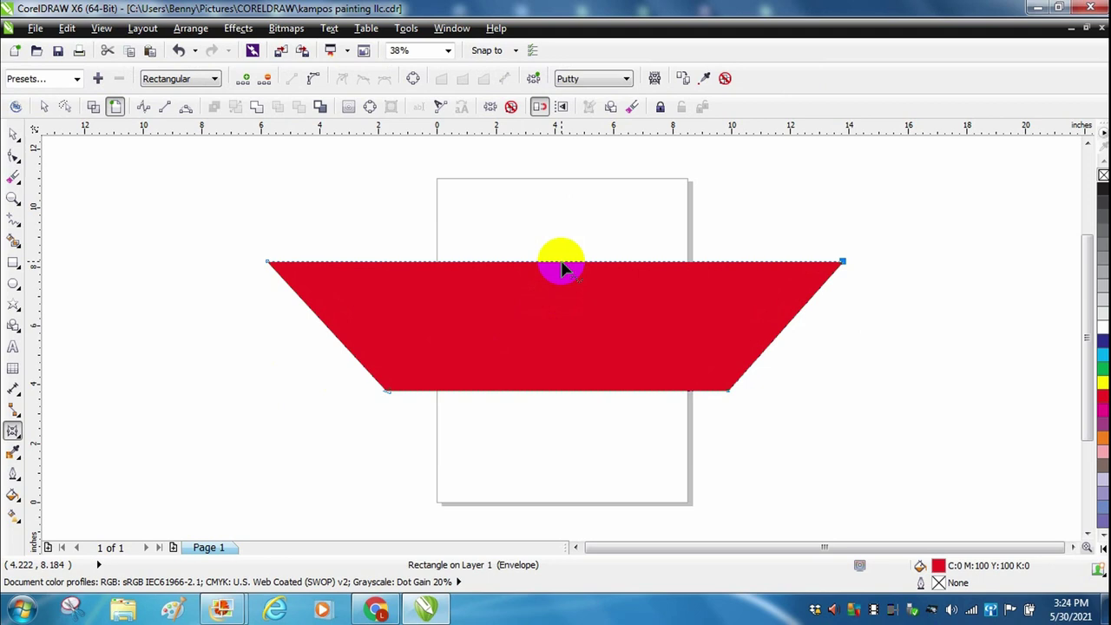
click(562, 262)
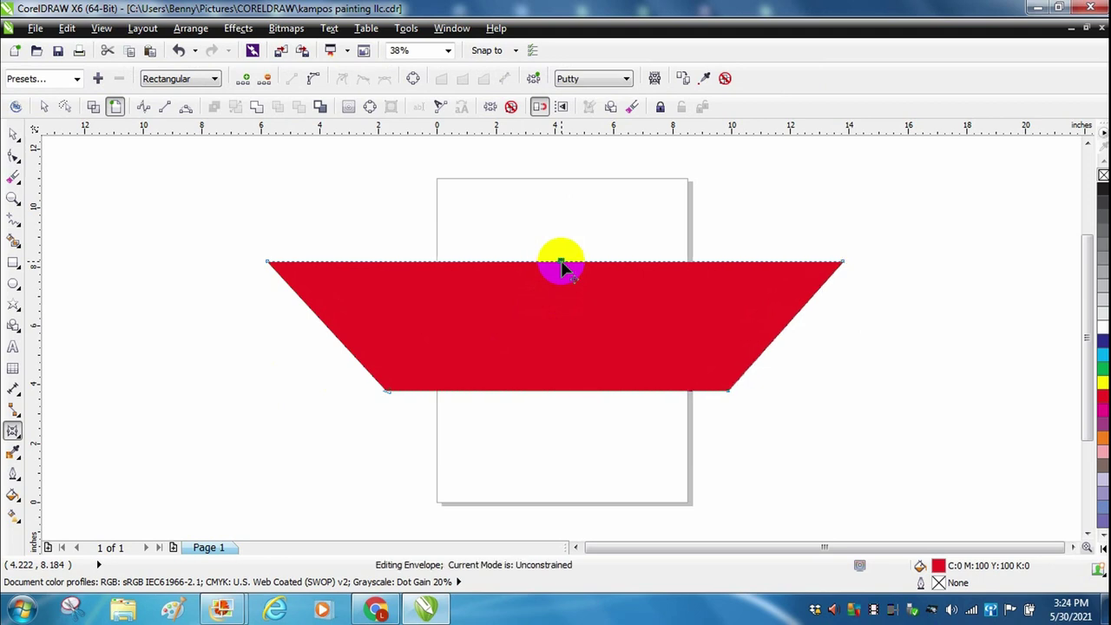
drag(561, 269, 560, 287)
key(space)
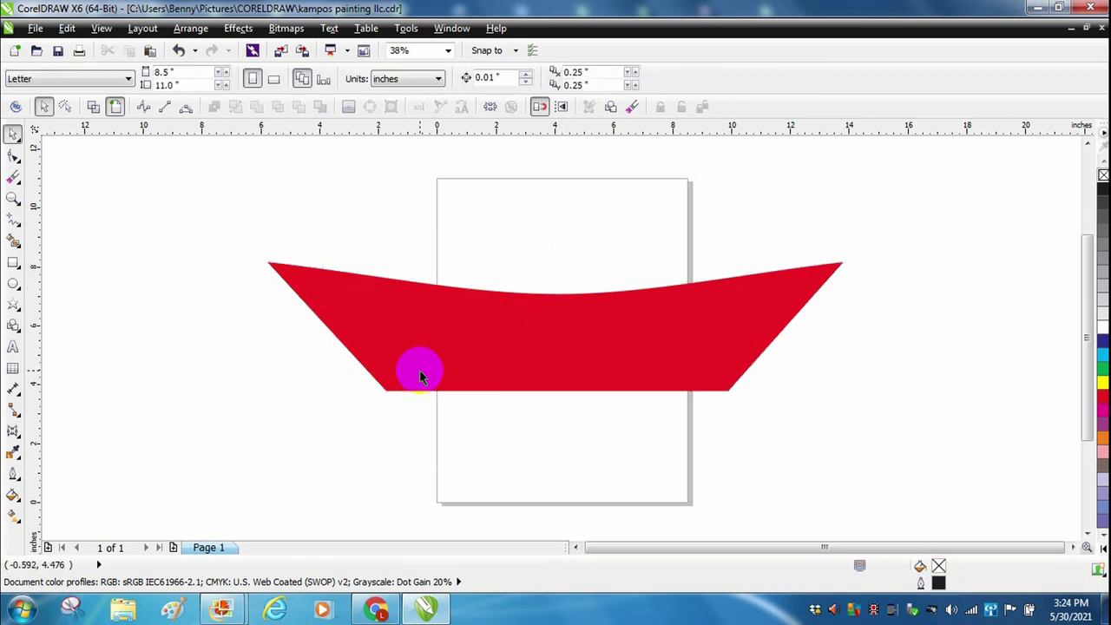
Shift the curved red shape about 1 inch to the right and slightly down.
click(422, 368)
drag(422, 367, 448, 378)
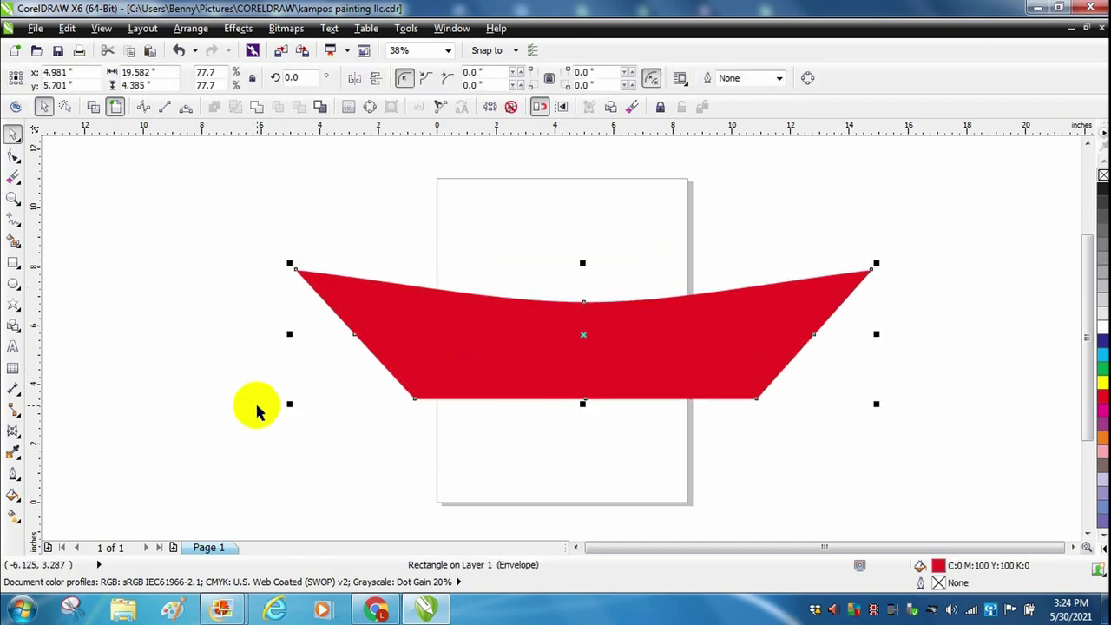
click(106, 374)
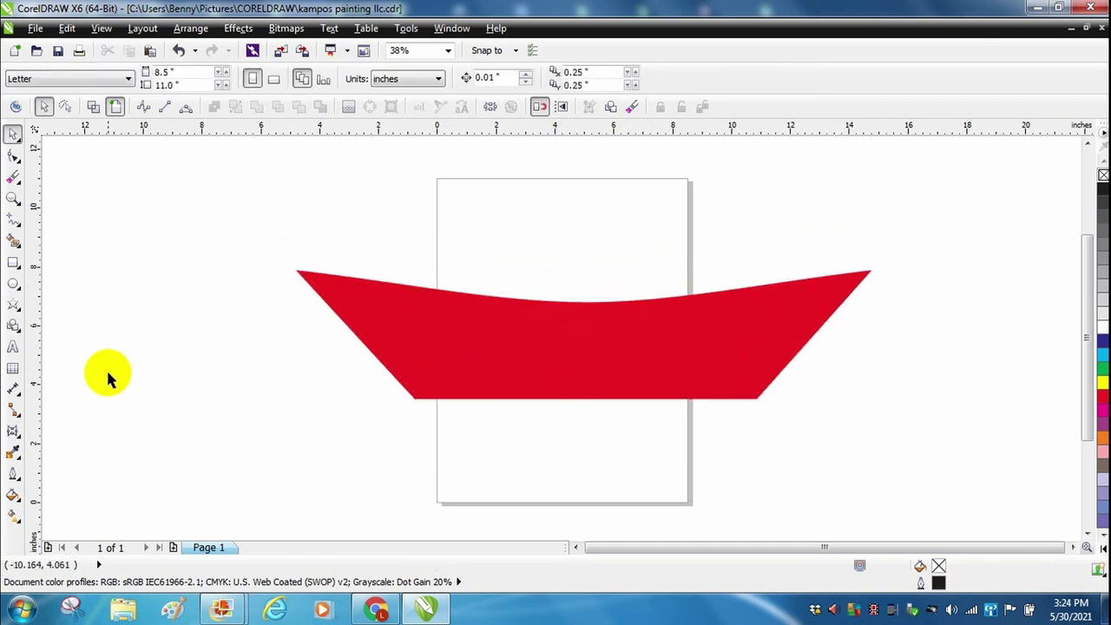
Draw a triangle about 8.2 by 4.5 inches, fill it with red and place it to the lower left of the curved shape.
click(13, 305)
drag(183, 276, 386, 406)
drag(400, 446, 447, 452)
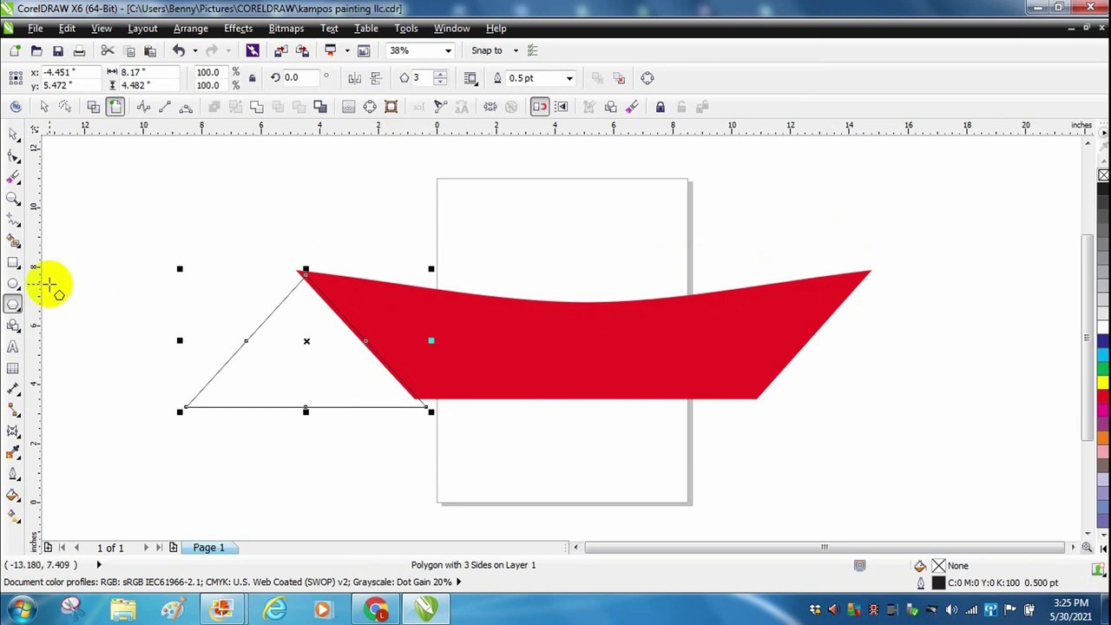
click(15, 141)
click(1102, 398)
drag(335, 377, 282, 417)
click(476, 480)
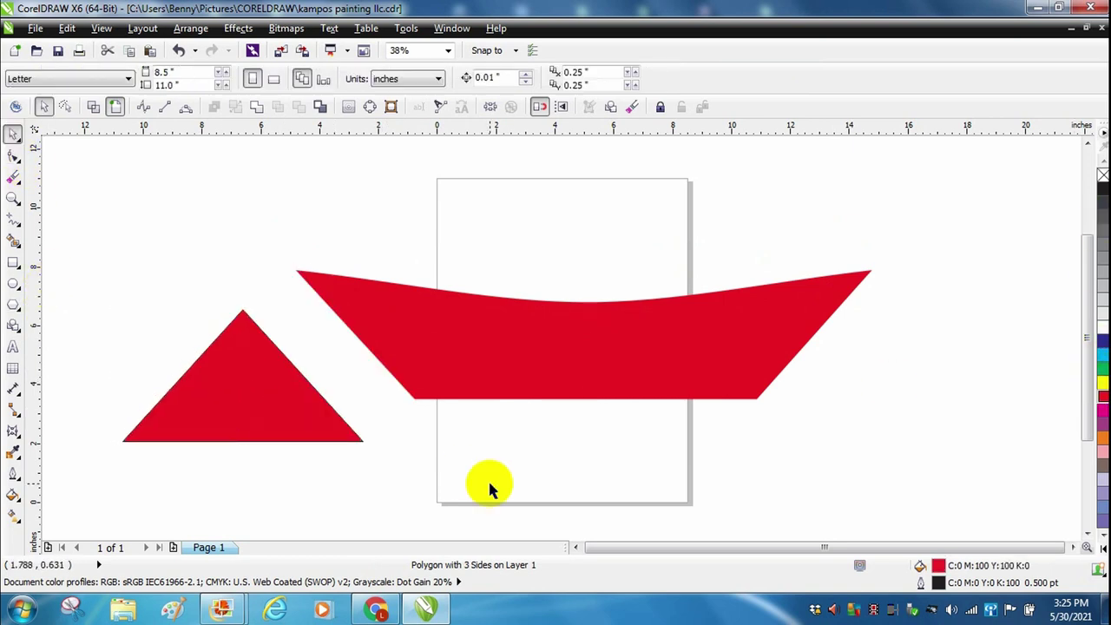
Duplicate the red triangle slightly to the right and down, and make the copy white with no outline.
click(308, 420)
drag(308, 420, 323, 427)
click(365, 454)
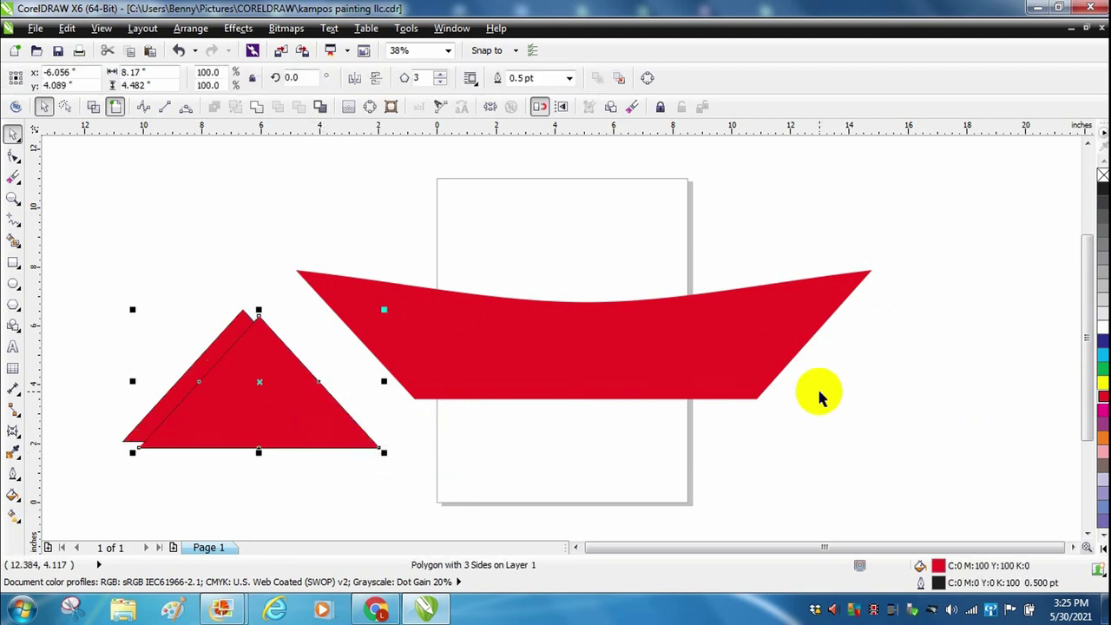
click(1092, 330)
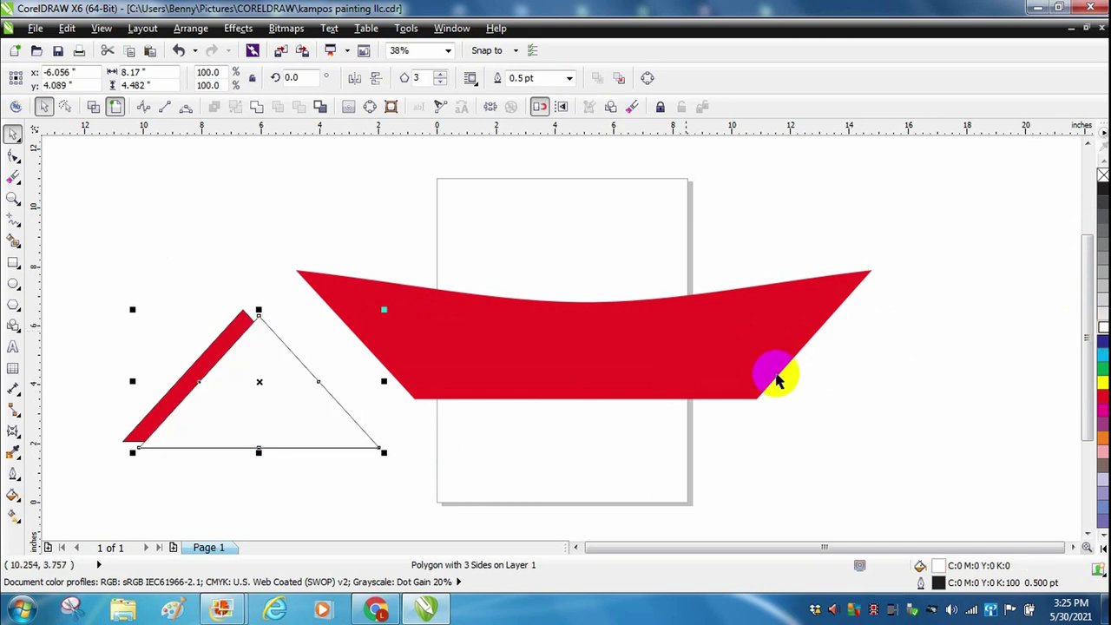
right_click(1102, 173)
click(540, 471)
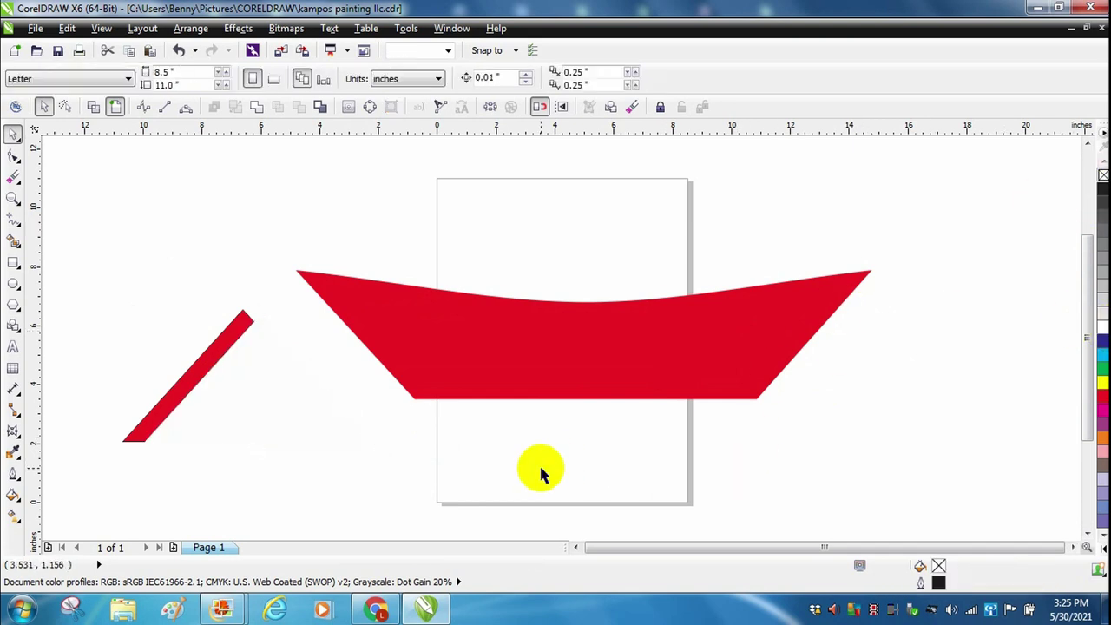
Trim the red triangle with the white copy and delete the copy to leave a slanted strip.
drag(65, 252, 508, 510)
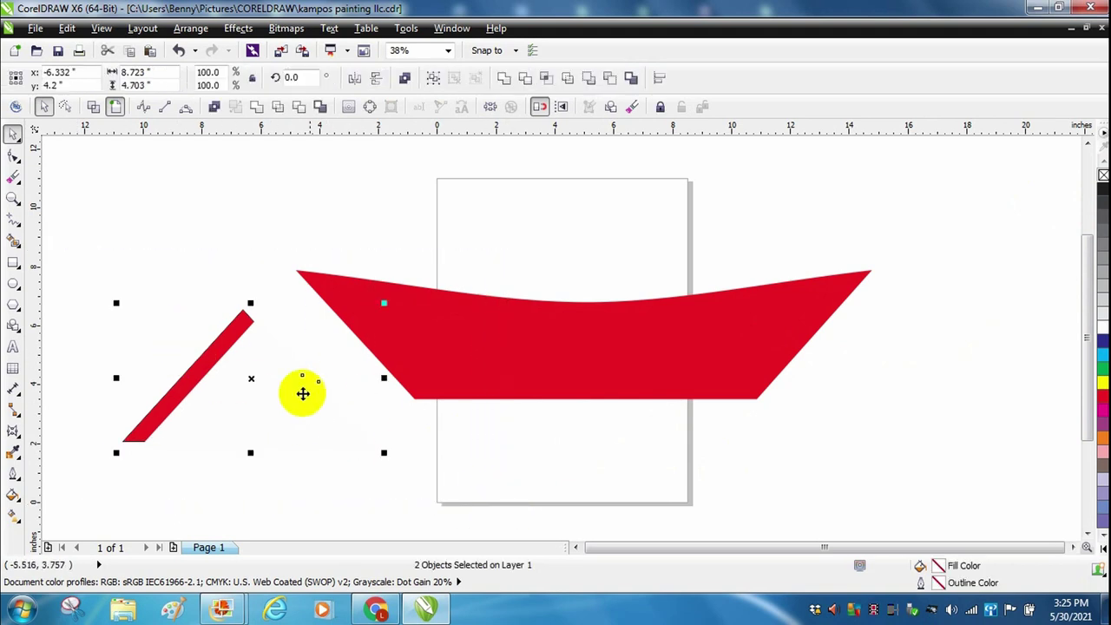
click(300, 108)
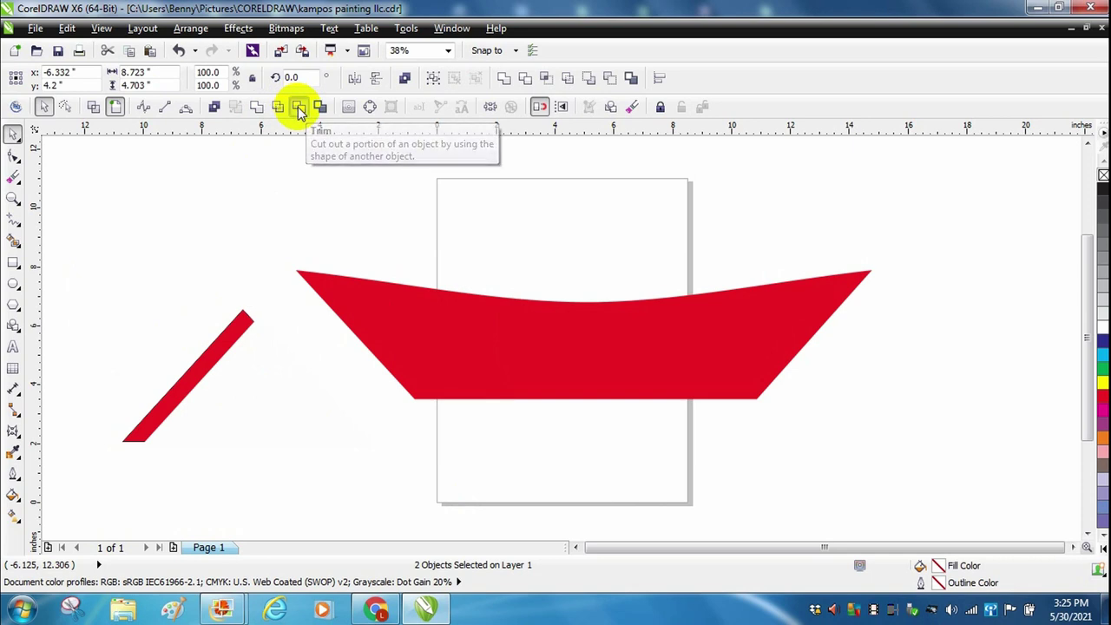
click(286, 420)
Remove the slanted strip's outline and move it against the upper-left tip of the curved red shape.
click(224, 365)
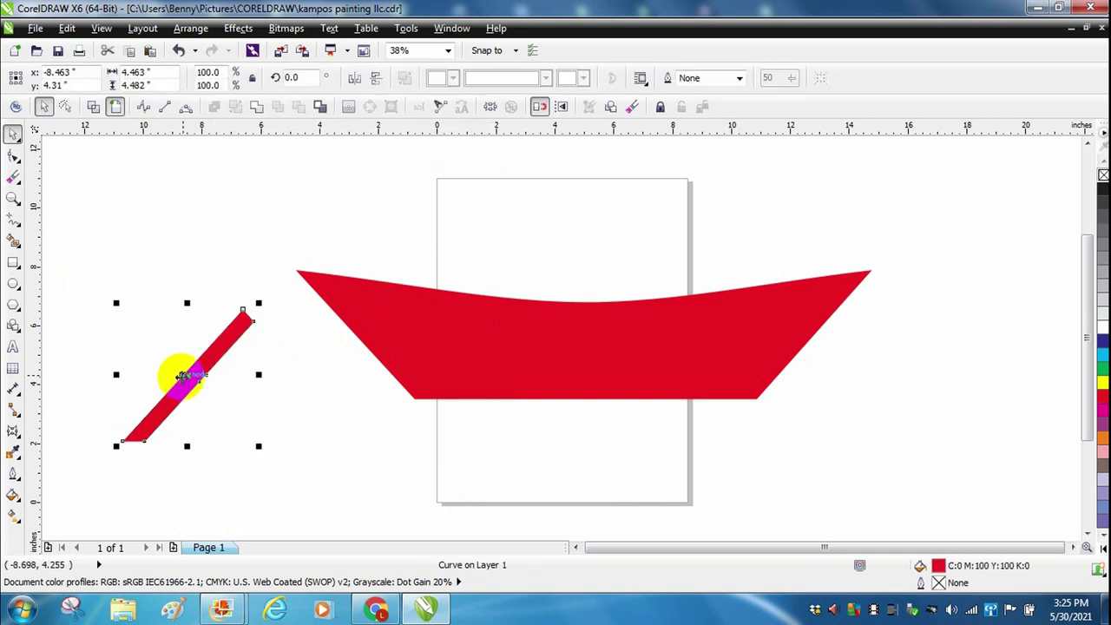
drag(182, 375, 225, 338)
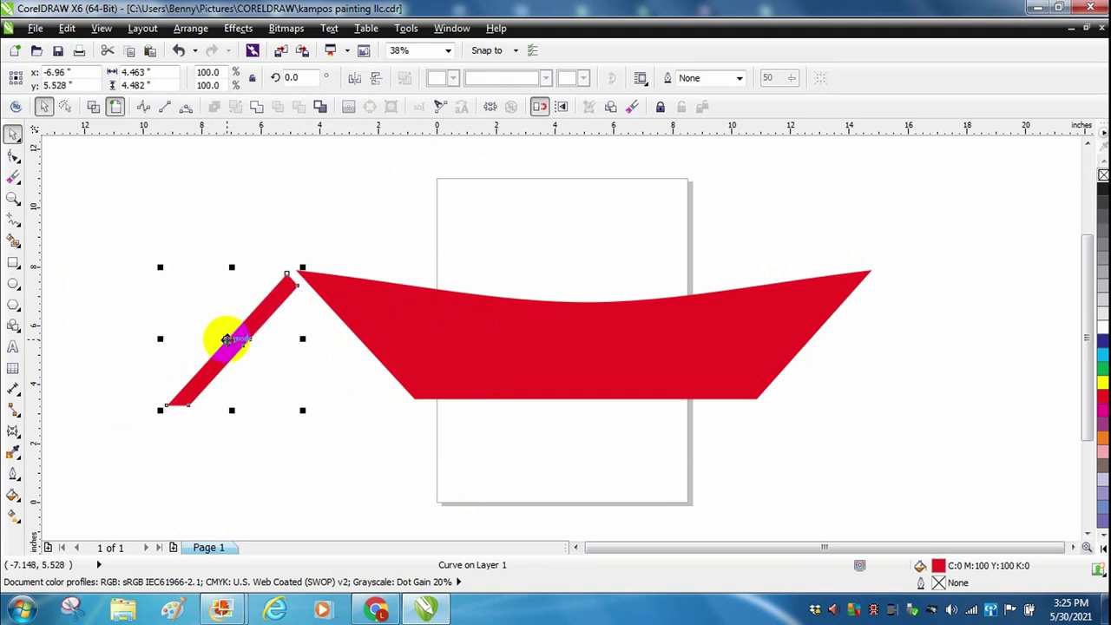
click(314, 387)
Copy the slanted strip to the other side, mirror it horizontally and place it against the curved shape's upper-right tip.
click(260, 328)
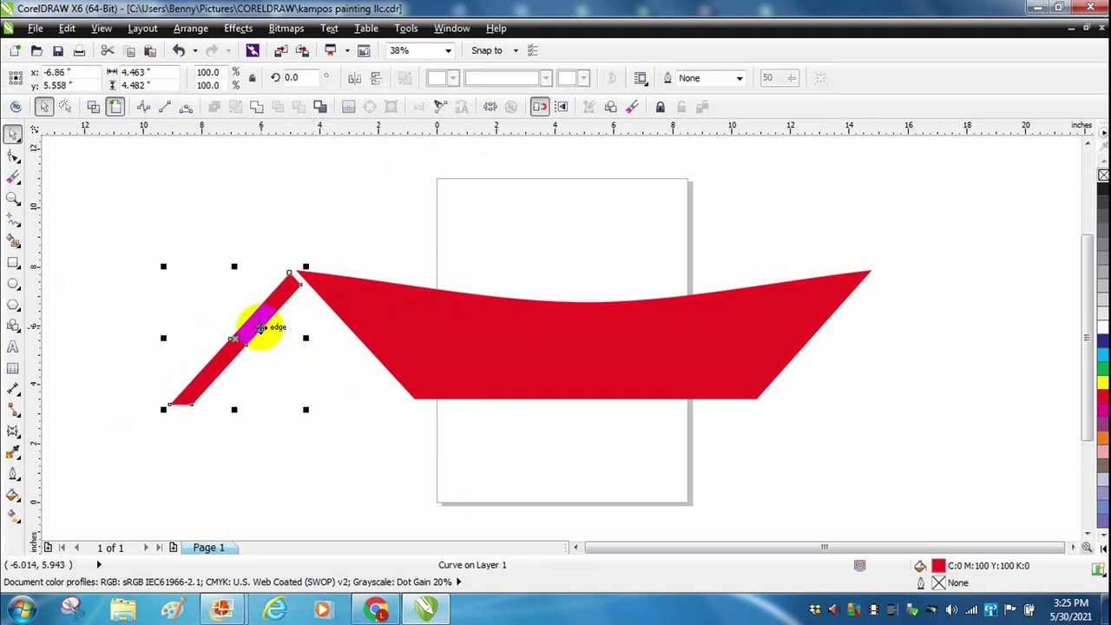
drag(260, 327, 923, 343)
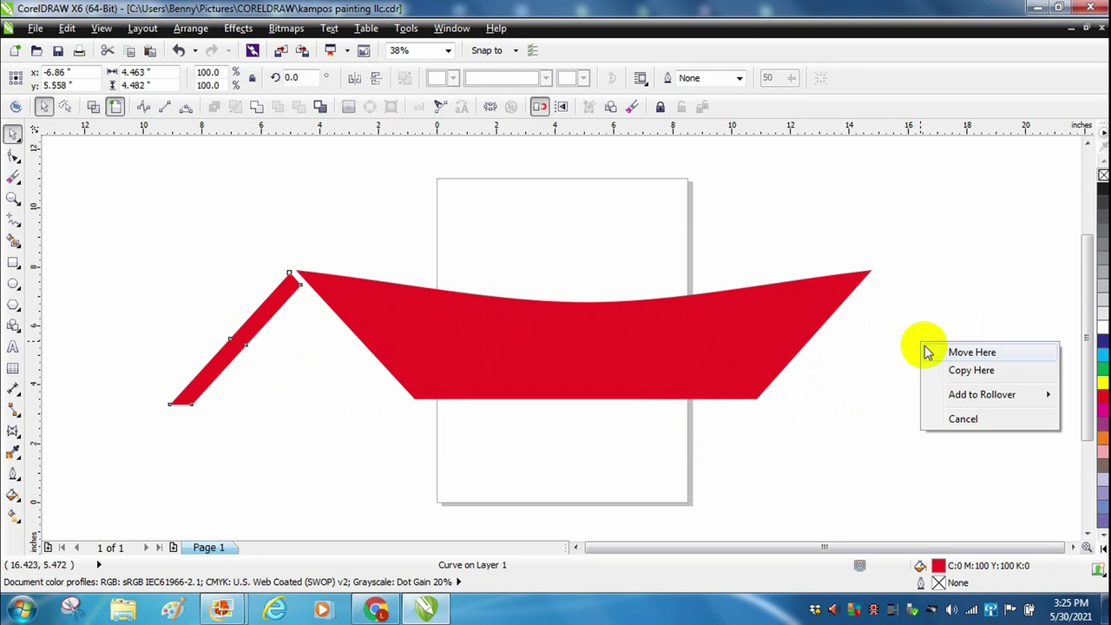
click(971, 371)
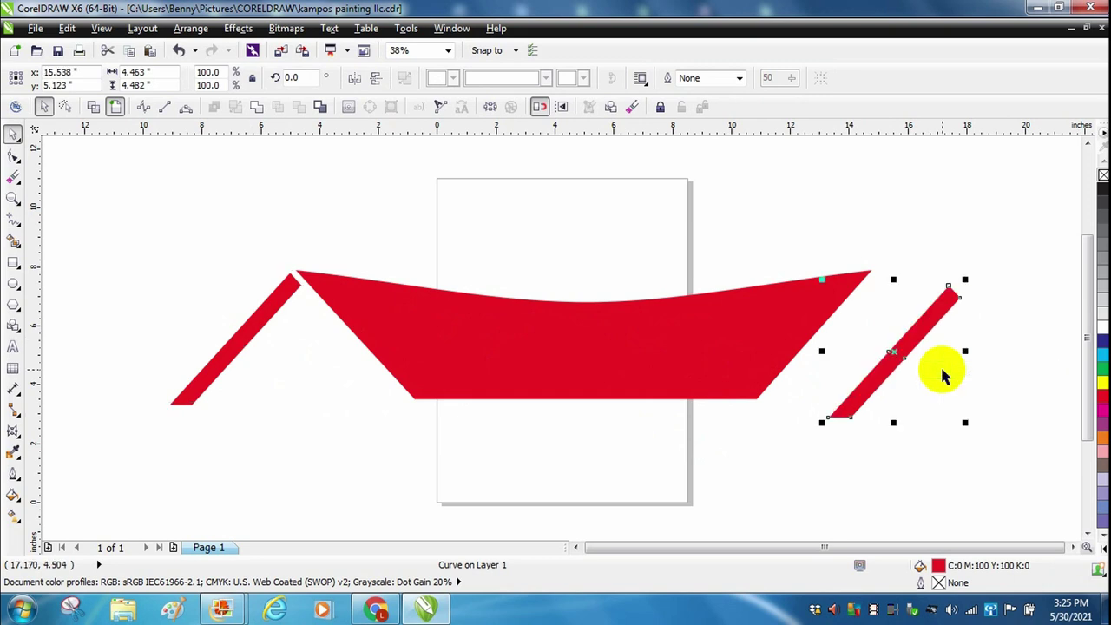
click(359, 83)
drag(916, 371, 944, 362)
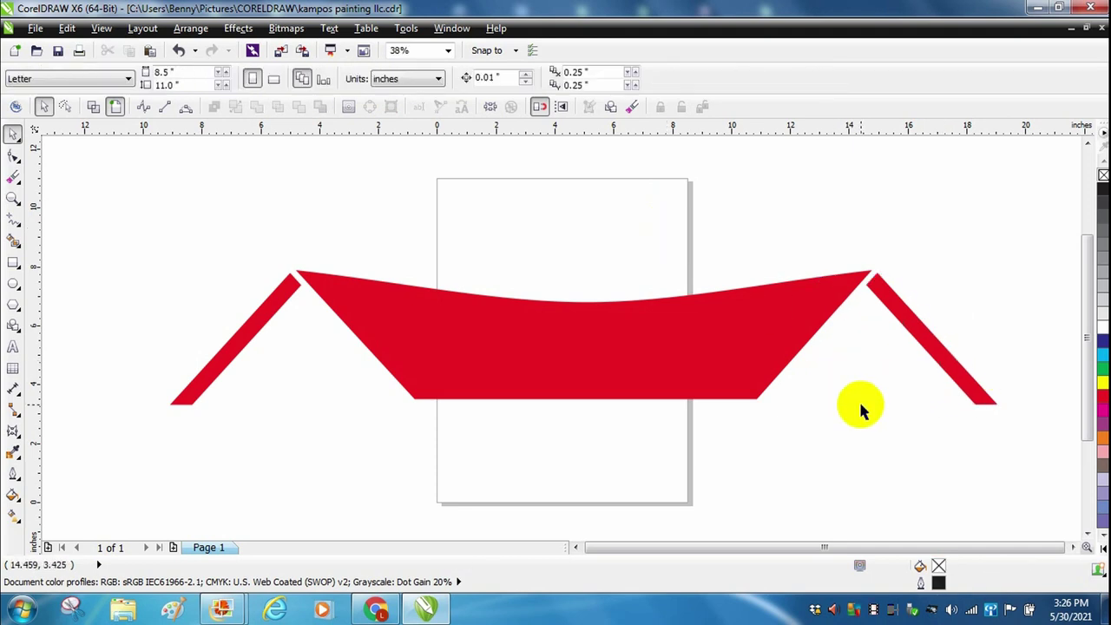
Weld the two slanted strips and the curved red shape into a single object.
shift+click(267, 319)
shift+click(427, 338)
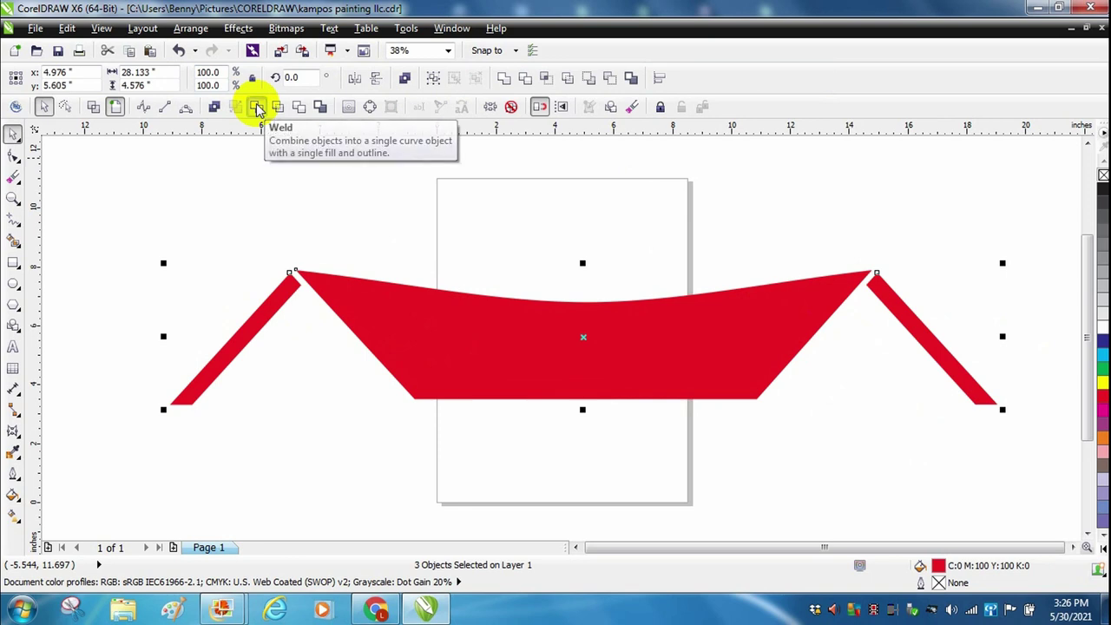
click(258, 107)
click(265, 224)
Scale the welded shape down to about 20.5 inches wide and position it across the lower part of the page.
drag(471, 380, 367, 351)
drag(893, 375, 671, 366)
drag(376, 278, 586, 379)
key(Escape)
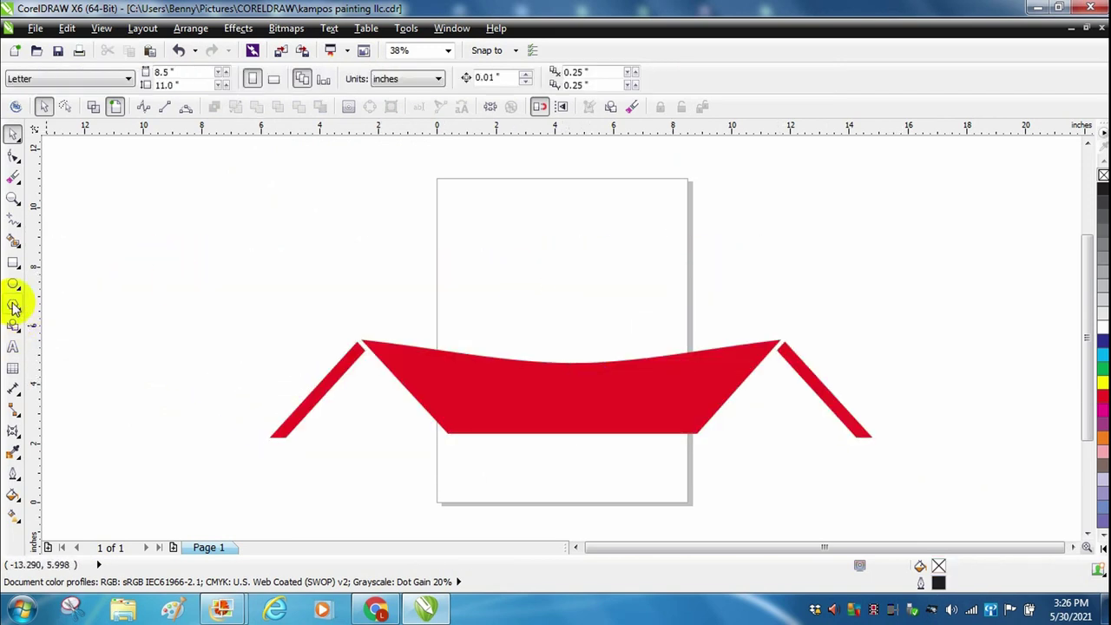
Add a red triangle without outline, widened and centred as a peak over the curved top edge.
click(13, 305)
drag(504, 289, 683, 414)
click(1102, 397)
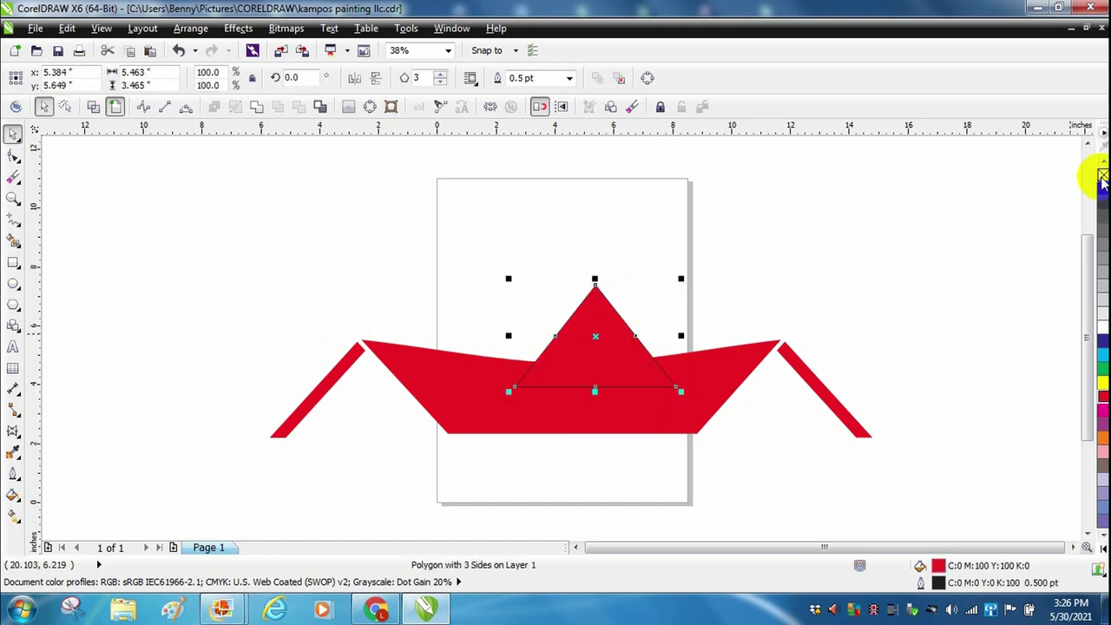
right_click(1103, 178)
click(570, 347)
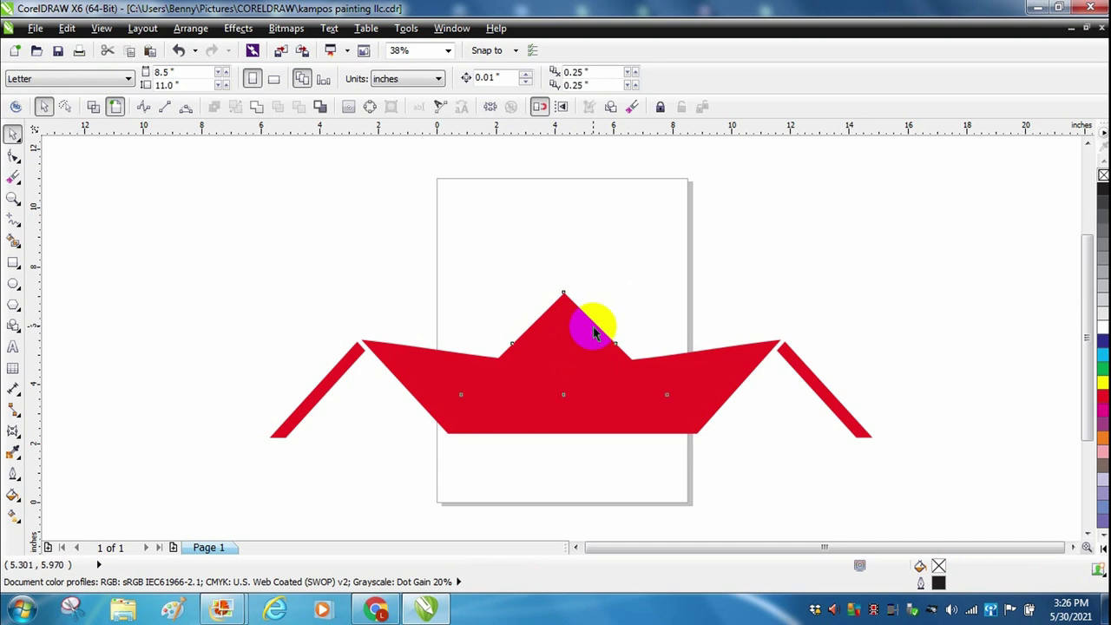
Weld the red peak triangle to the main red shape.
click(595, 333)
shift+click(717, 376)
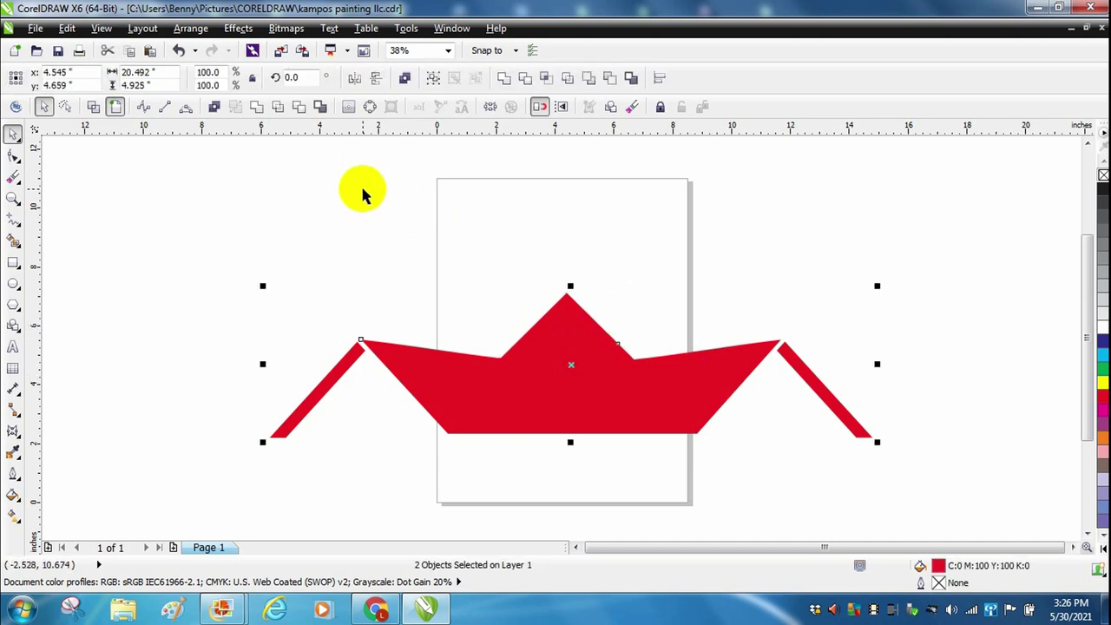
click(256, 106)
key(Escape)
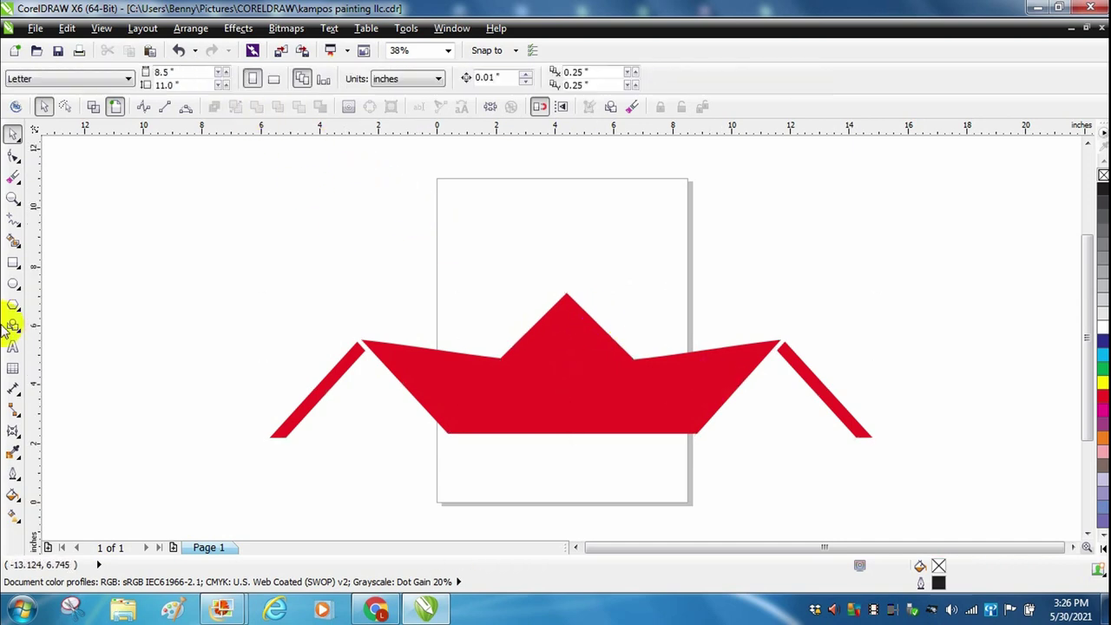
Draw a yellow triangle without outline, about 4.5 by 2.5 inches, centred inside the red peak.
click(13, 305)
drag(434, 250, 527, 315)
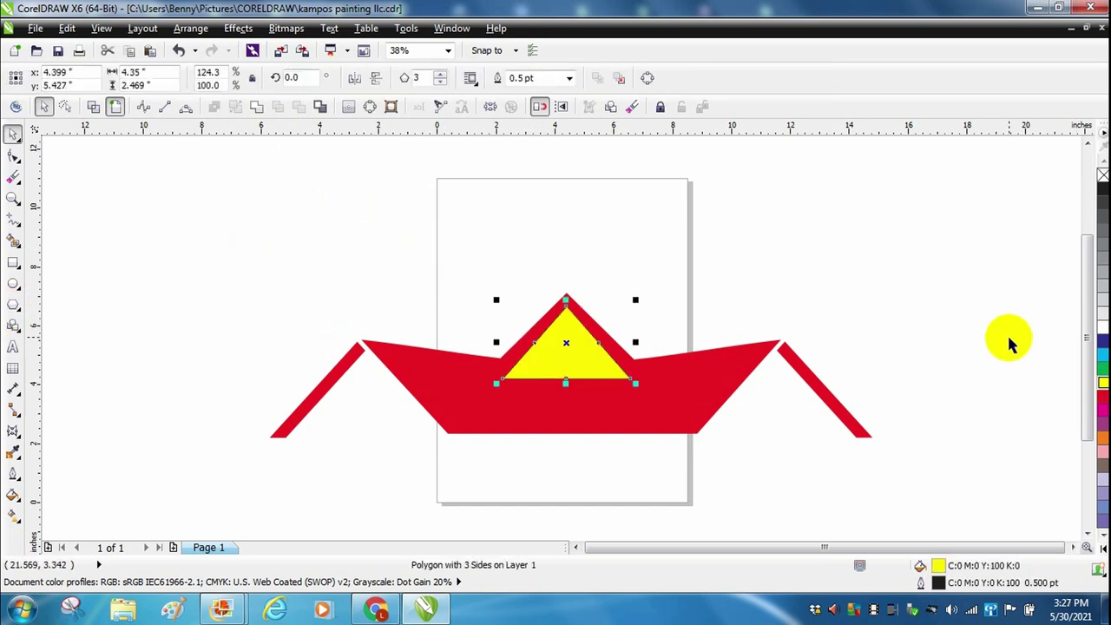
right_click(1103, 176)
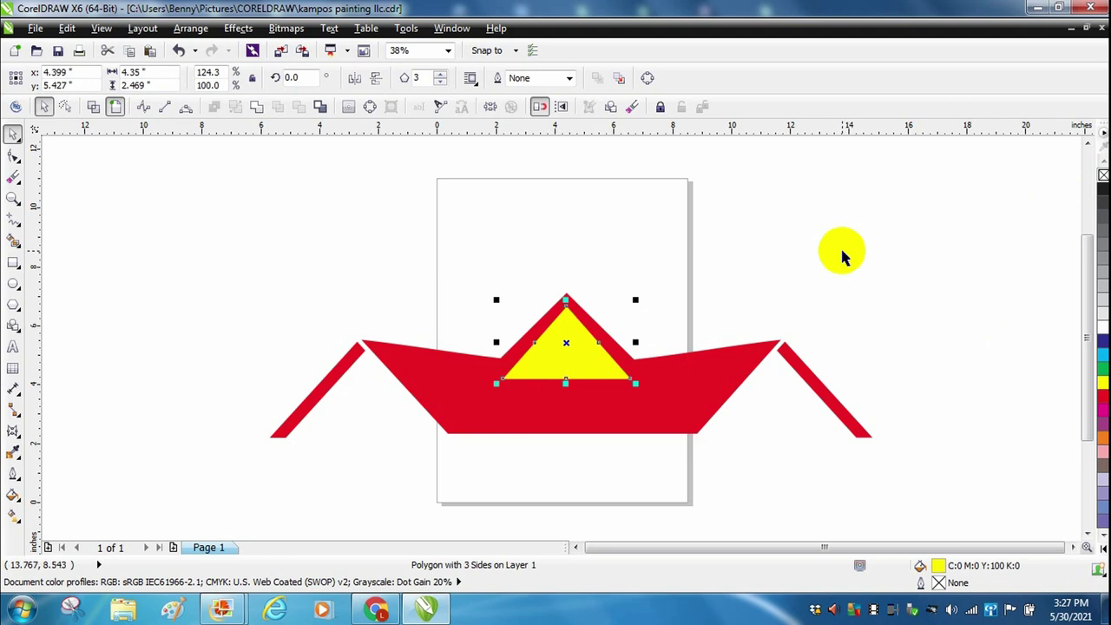
key(Escape)
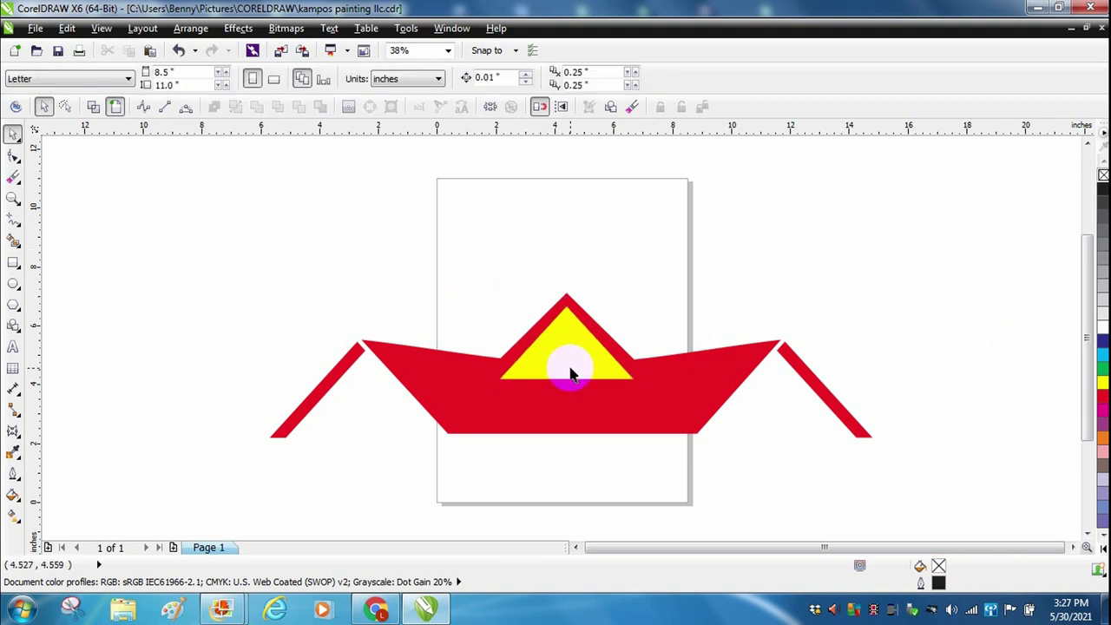
Trim the red shape with the yellow triangle, then pull the triangle away and delete it.
click(568, 371)
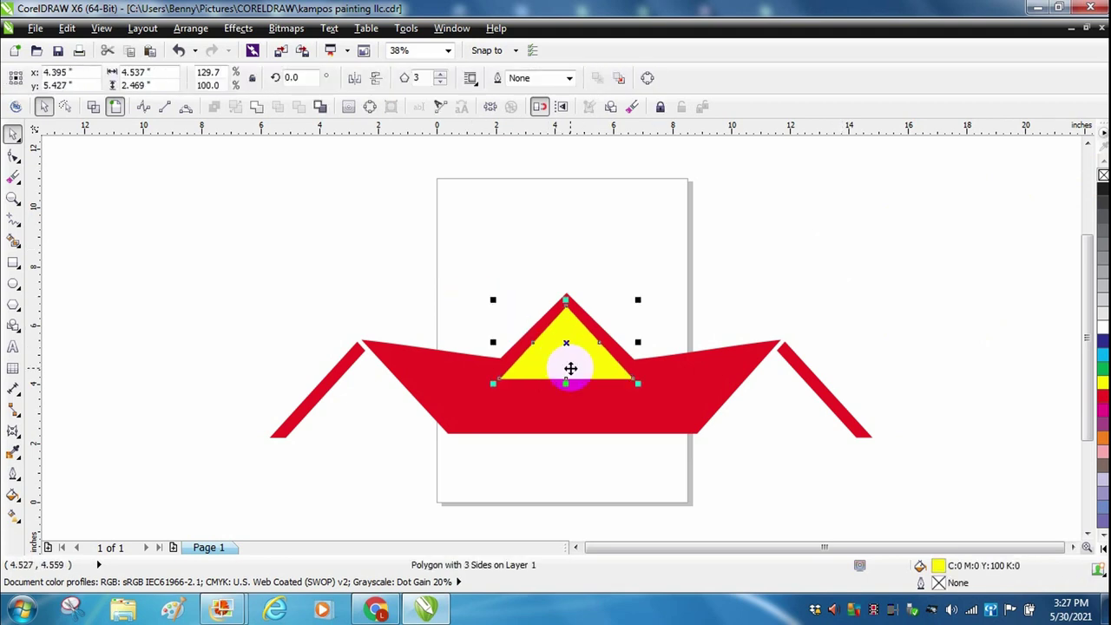
click(449, 408)
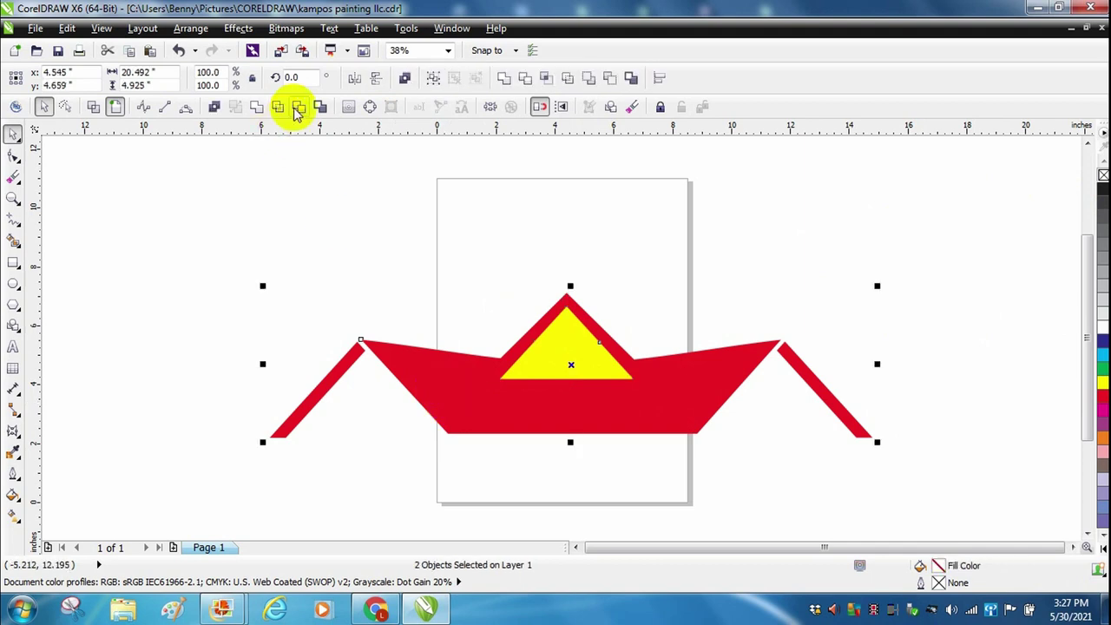
click(299, 113)
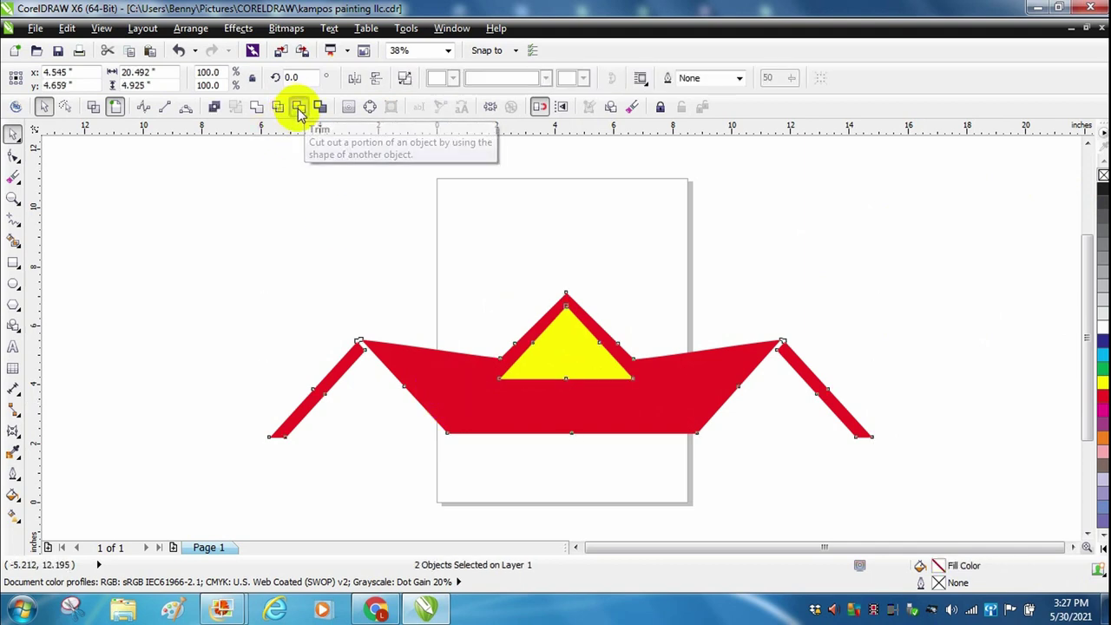
drag(555, 353, 420, 287)
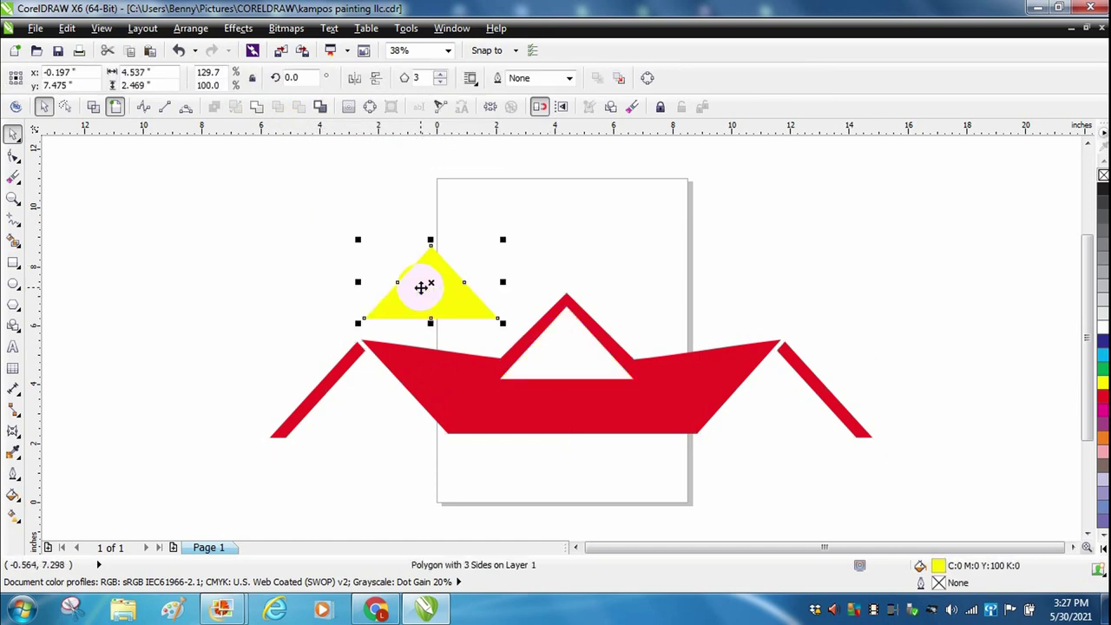
key(Delete)
Draw a black square without outline, about 1.5 inches wide, in the empty upper-left area with a copy directly below it.
click(10, 263)
mouse_move(119, 203)
mouse_down()
mouse_move(164, 238)
mouse_move(127, 291)
mouse_move(124, 209)
mouse_move(138, 242)
mouse_up()
click(14, 137)
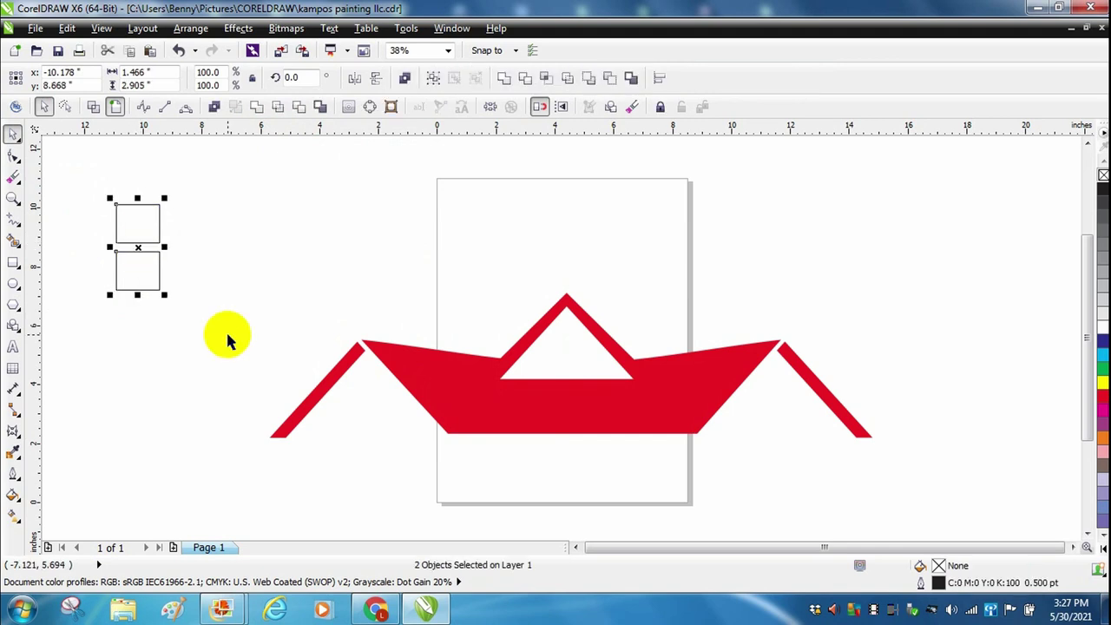
click(1104, 199)
right_click(1101, 178)
Duplicate the two black squares to the right and weld all four into one window shape.
drag(139, 224, 189, 224)
click(218, 254)
drag(101, 170, 285, 322)
click(256, 106)
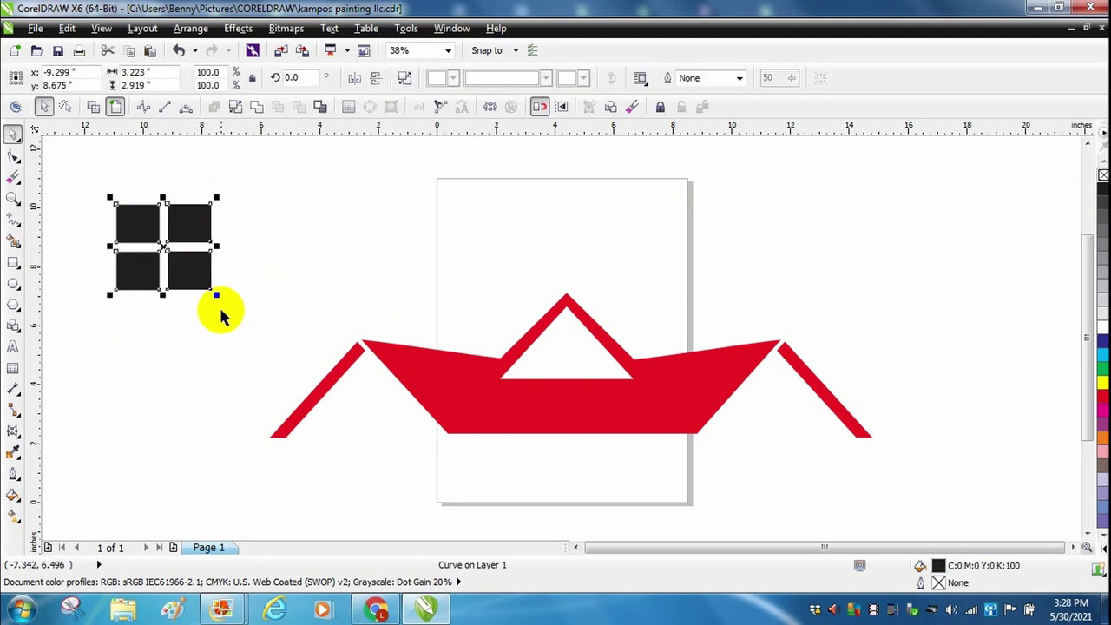
Shrink the window to about 1.2 inches wide and place one copy under each of the three roof peaks.
drag(217, 294, 349, 406)
drag(355, 411, 768, 414)
click(819, 439)
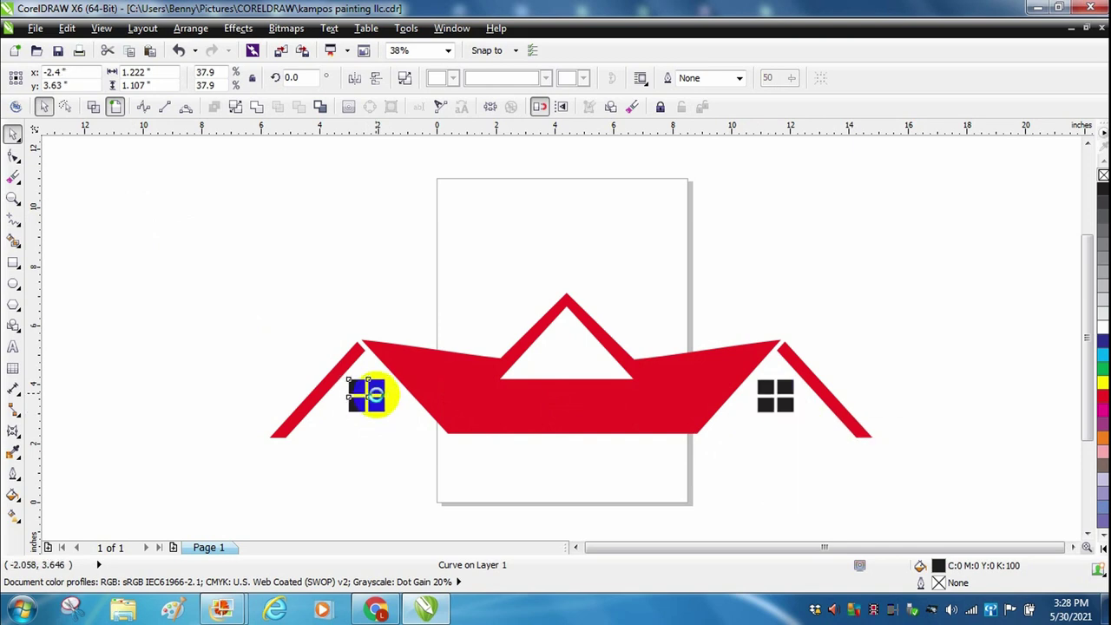
click(392, 450)
drag(376, 398, 569, 354)
click(581, 375)
click(657, 224)
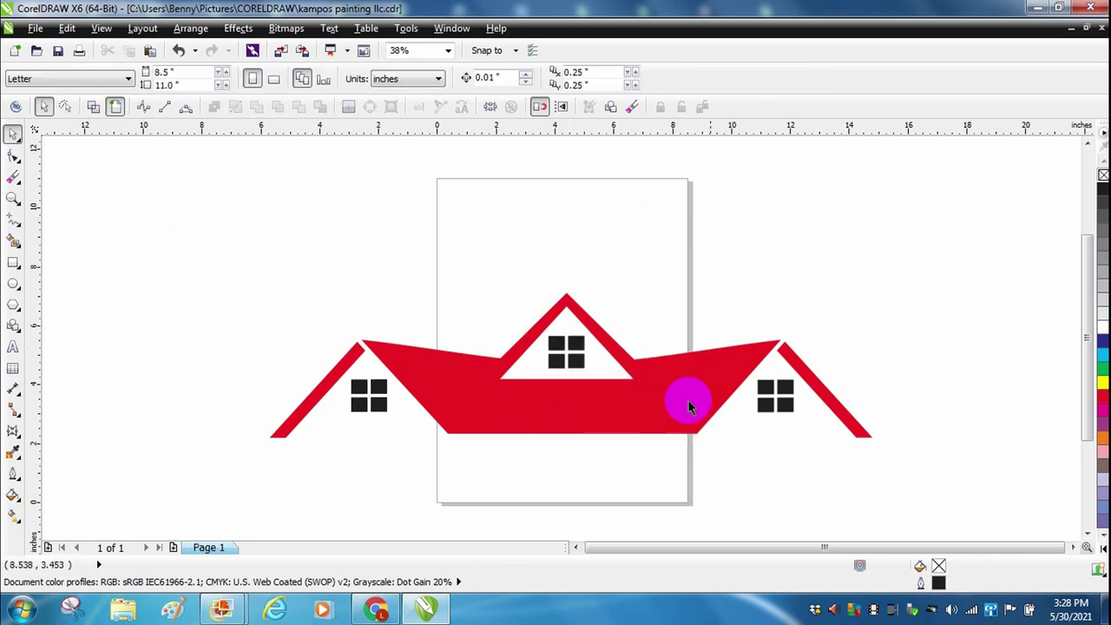
Combine the roof and windows into one red curve, scale it to about 18.4 inches wide and move it left.
drag(158, 237, 962, 509)
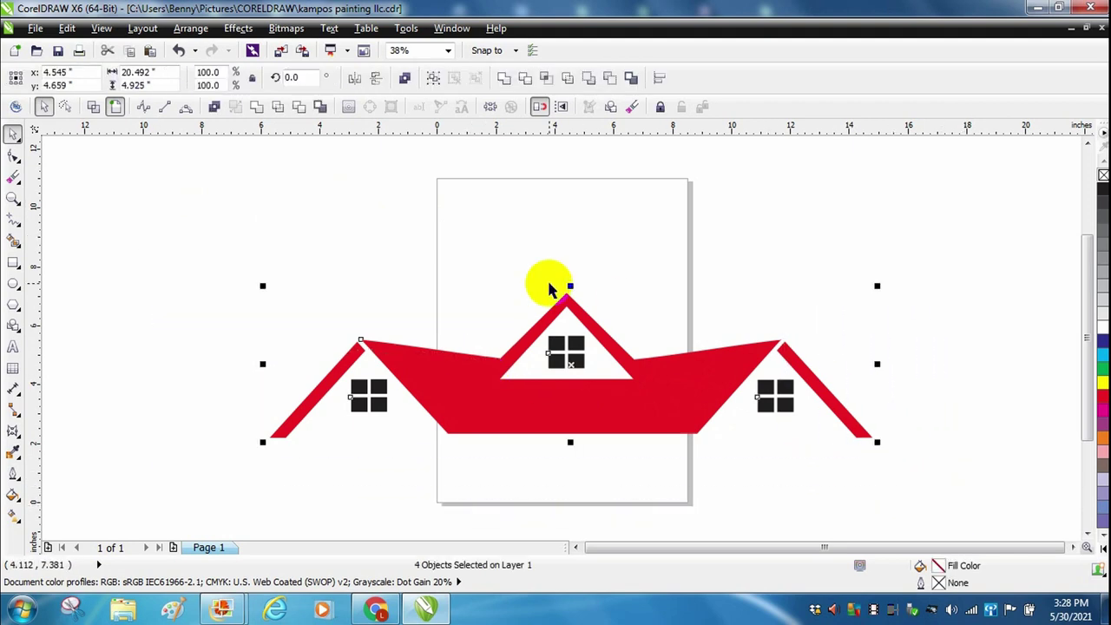
key(ctrl+l)
drag(877, 445, 820, 433)
drag(633, 417, 471, 442)
click(565, 249)
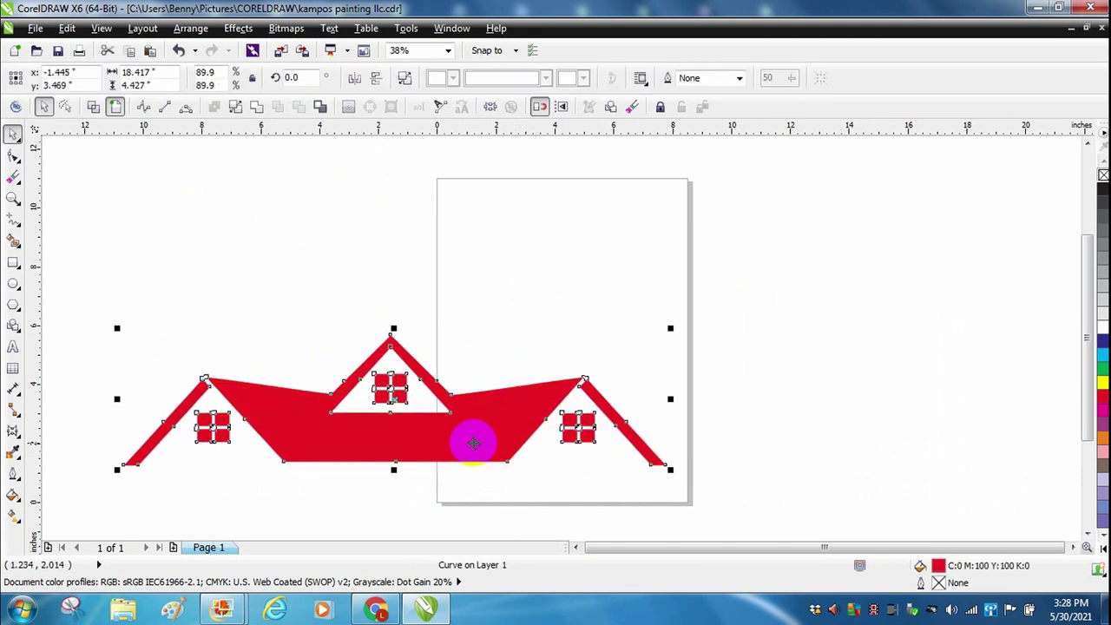
click(568, 231)
Draw a red triangle without outline, about 10.5 by 6.1 inches, in the empty area right of the page.
click(12, 266)
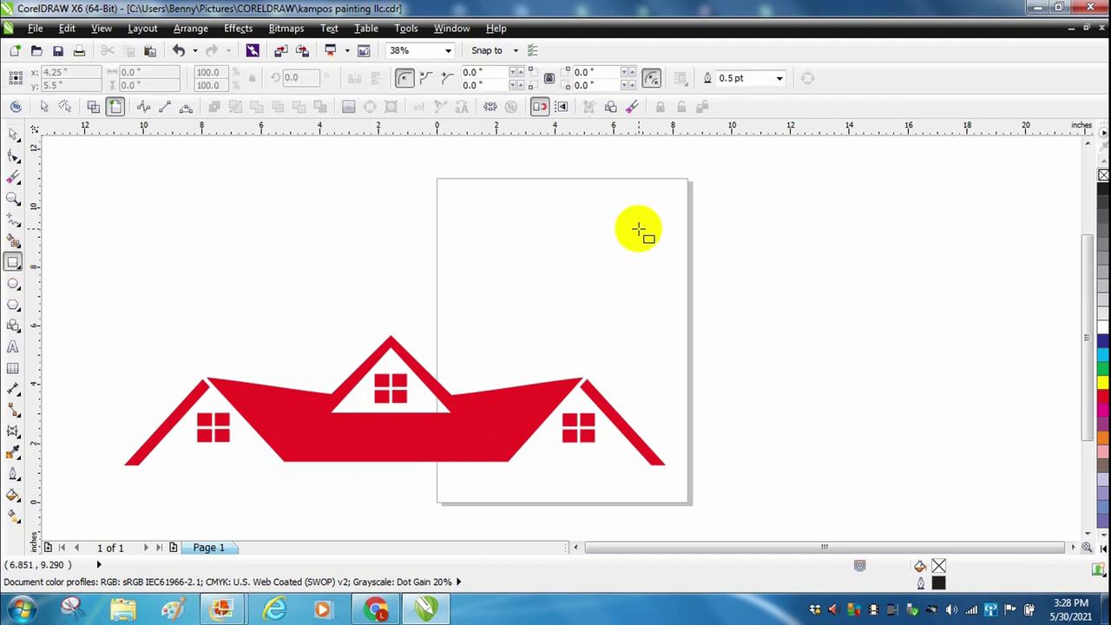
key(y)
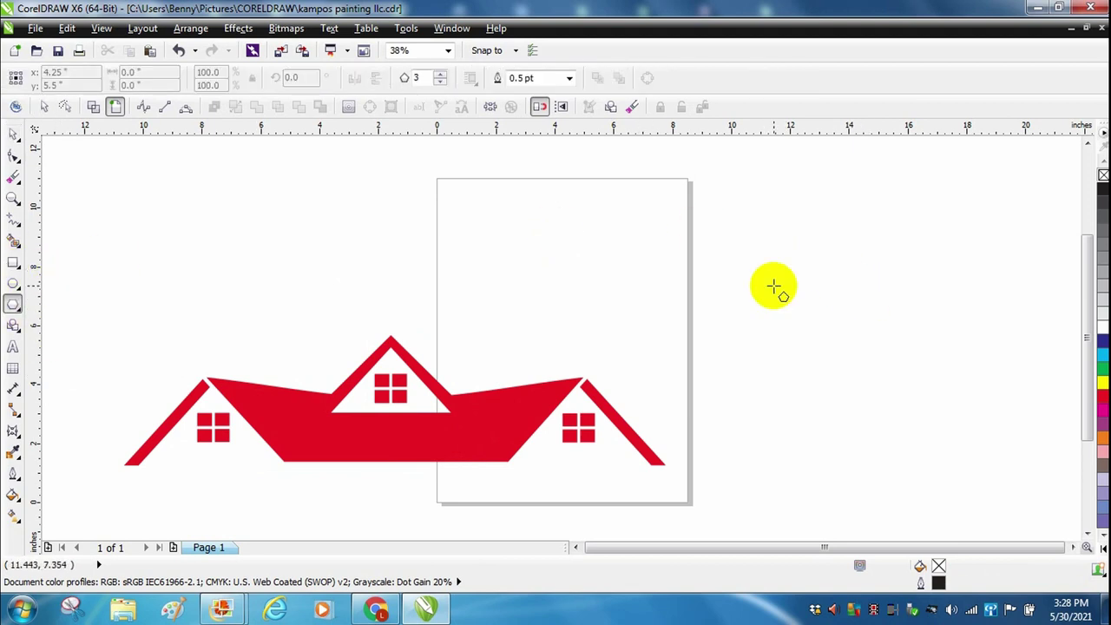
mouse_move(741, 203)
mouse_down()
mouse_move(784, 248)
mouse_move(1063, 395)
mouse_up()
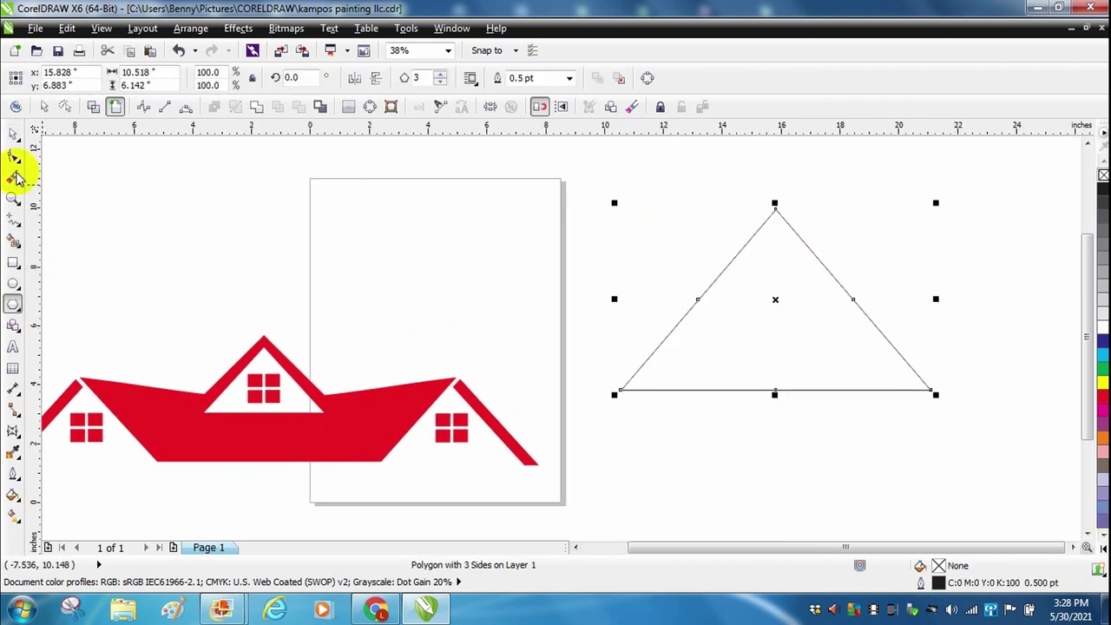
click(13, 134)
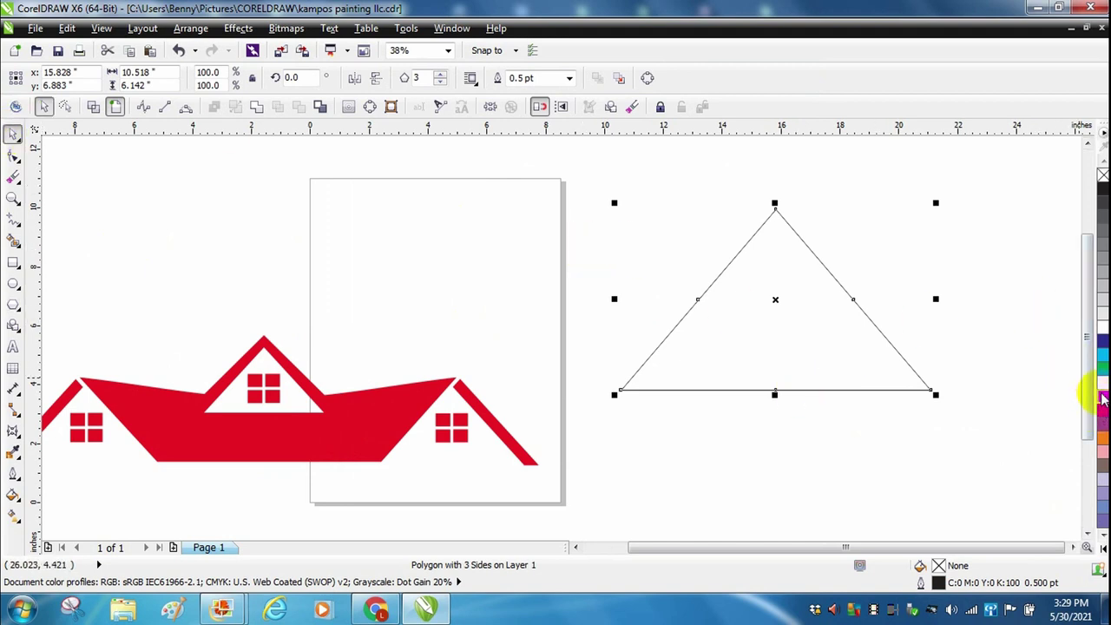
click(1103, 397)
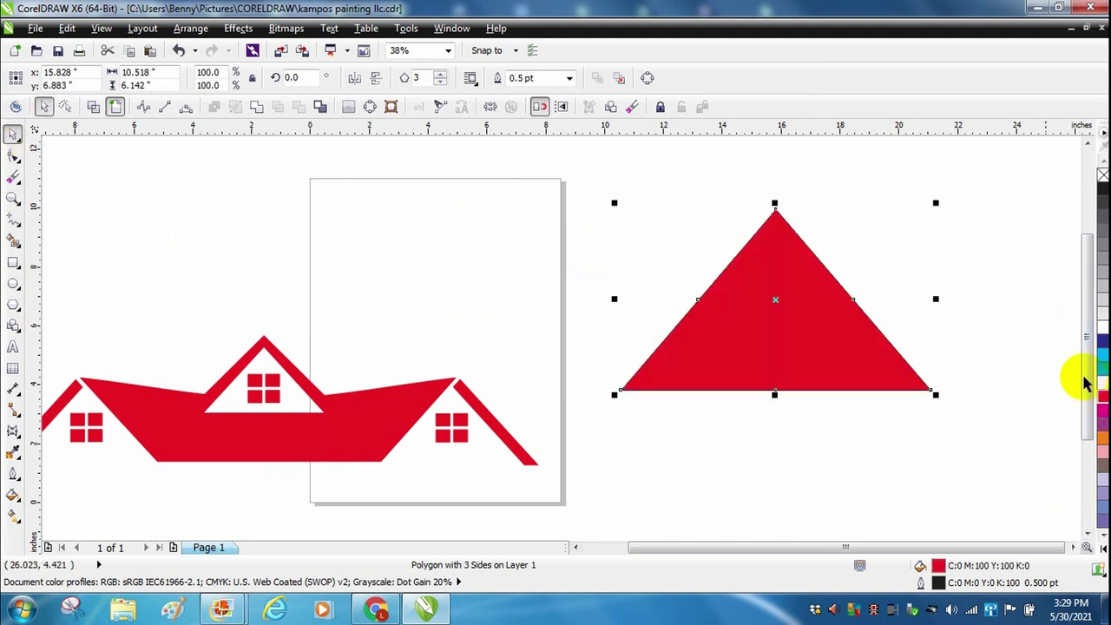
right_click(1102, 176)
Trim the red triangle with a white copy offset down and right, then delete the copy to leave a diagonal strip.
drag(772, 315, 811, 326)
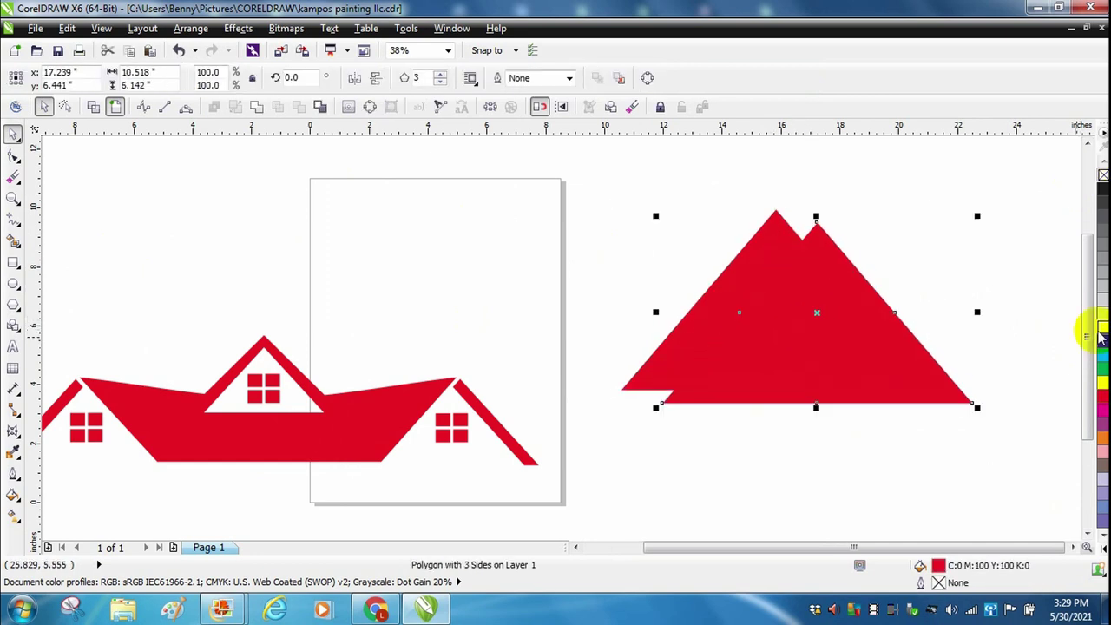
click(1101, 337)
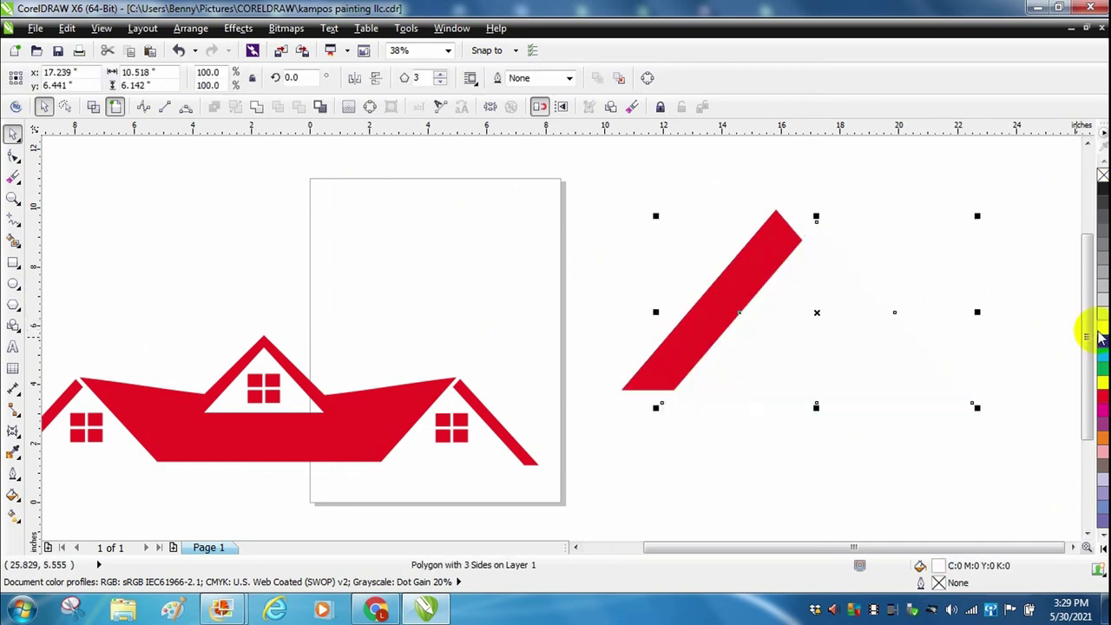
shift+click(772, 222)
click(299, 106)
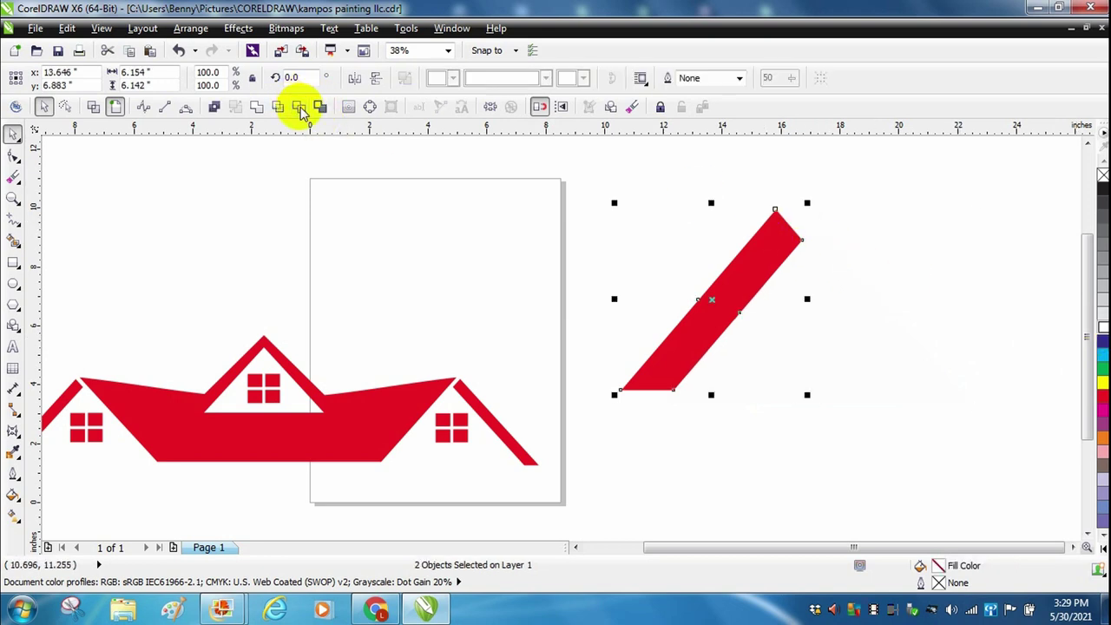
click(484, 325)
click(768, 375)
key(Delete)
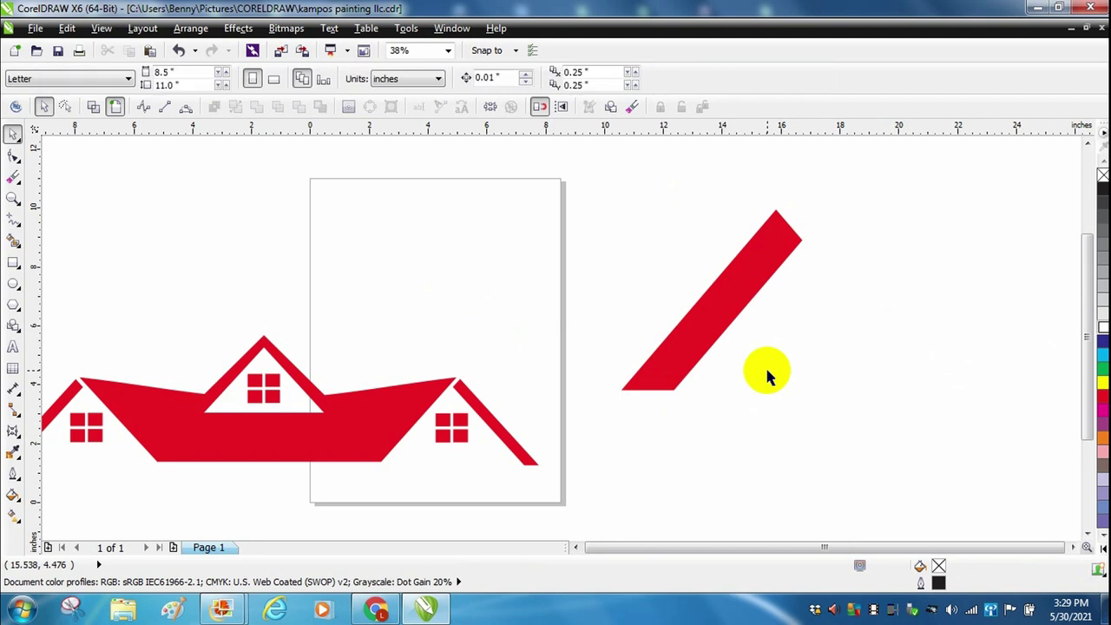
Rotate the red diagonal strip clockwise by about 19 degrees to a shallower slope.
click(713, 321)
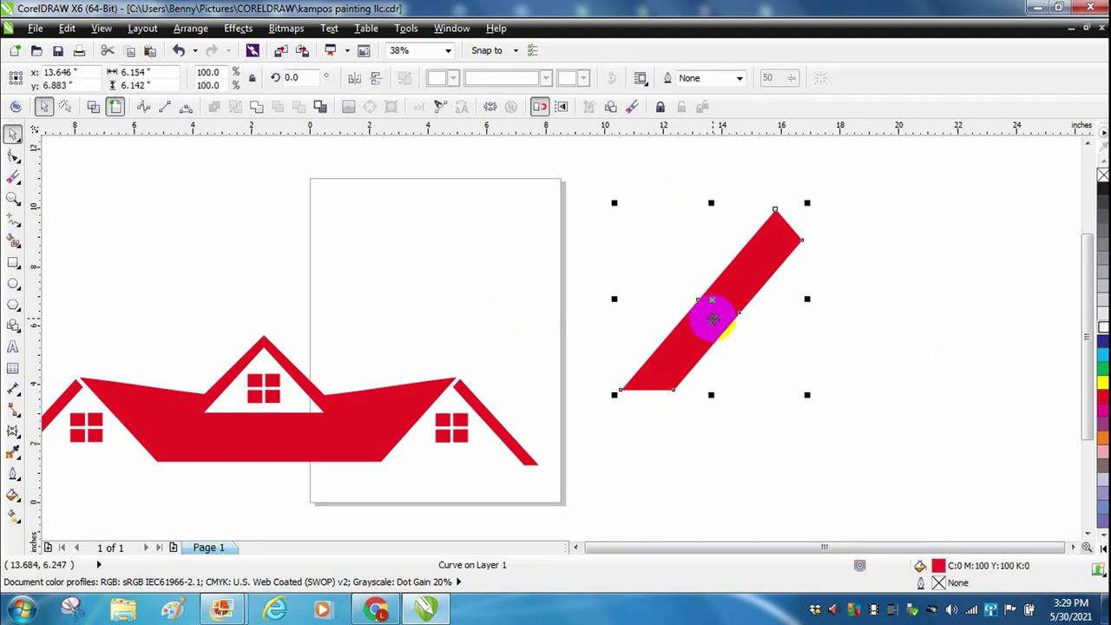
click(713, 320)
drag(811, 202, 839, 230)
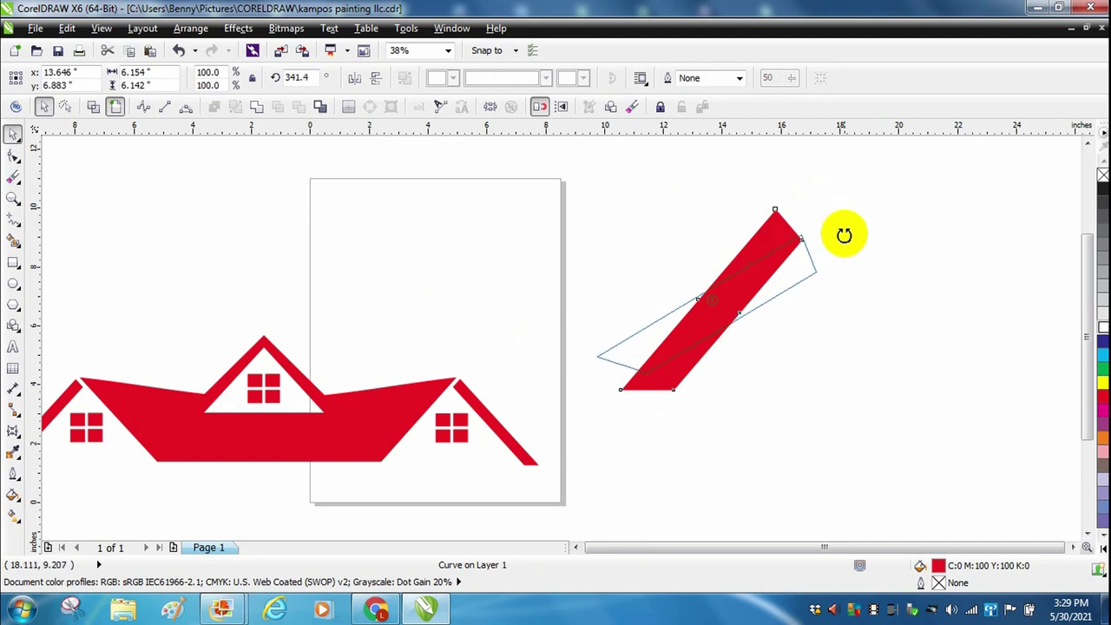
drag(844, 234, 848, 241)
click(900, 370)
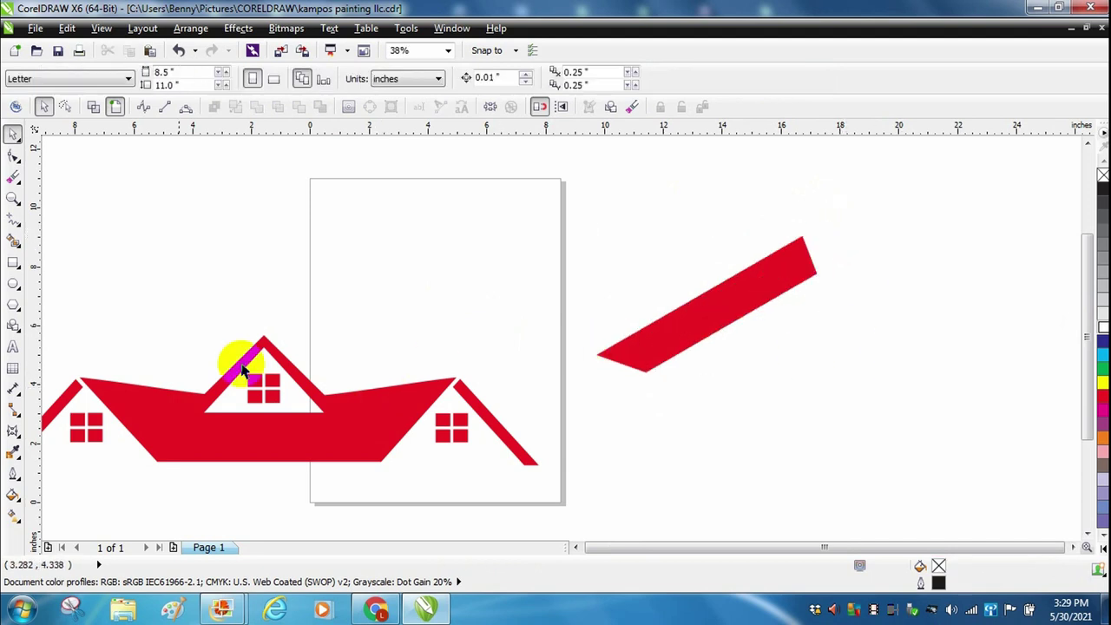
Draw a black rectangle about 2.9 by 7.9 inches over the strip's lower end, with a copy over its upper end.
click(15, 265)
drag(561, 173, 647, 406)
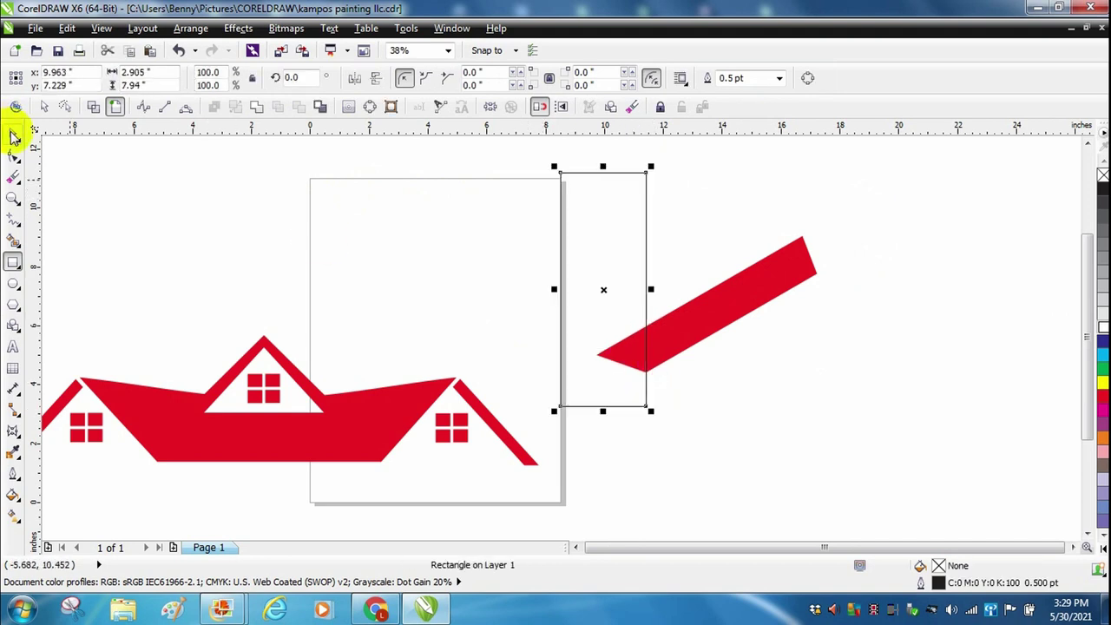
click(14, 138)
click(1102, 190)
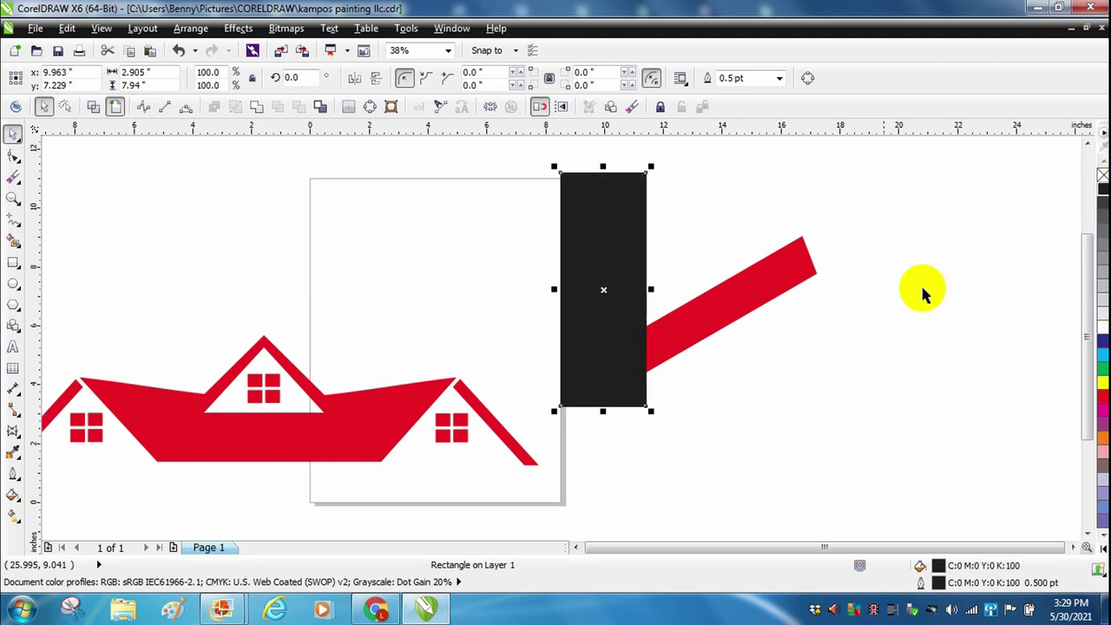
click(822, 376)
drag(591, 268, 835, 249)
right_click(836, 249)
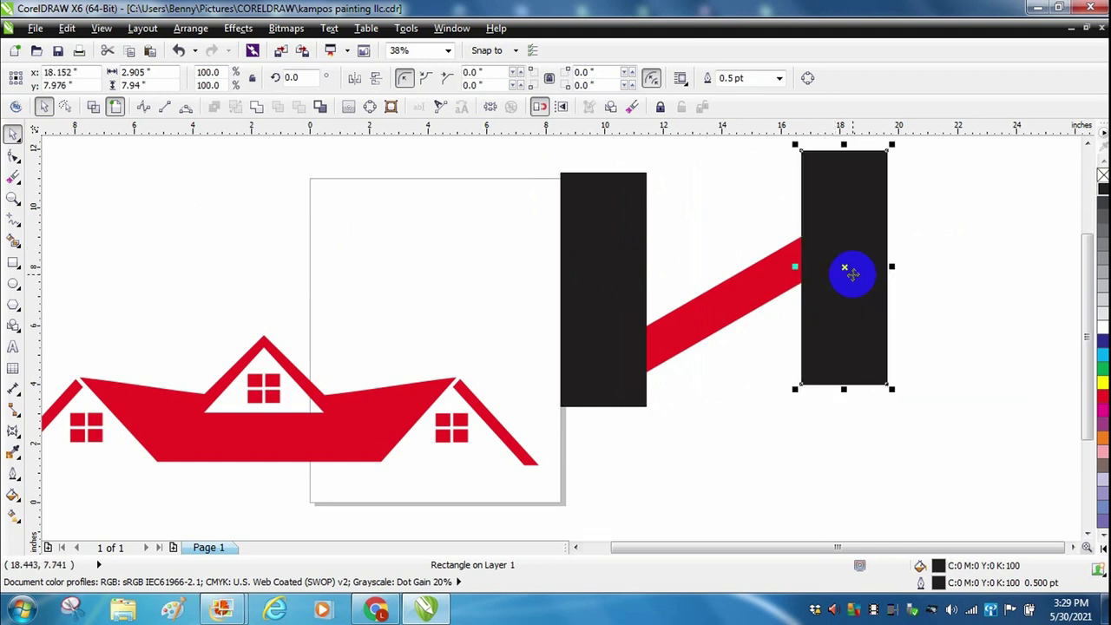
Trim both ends of the red strip vertically with the black rectangles and delete the rectangles.
shift+click(732, 297)
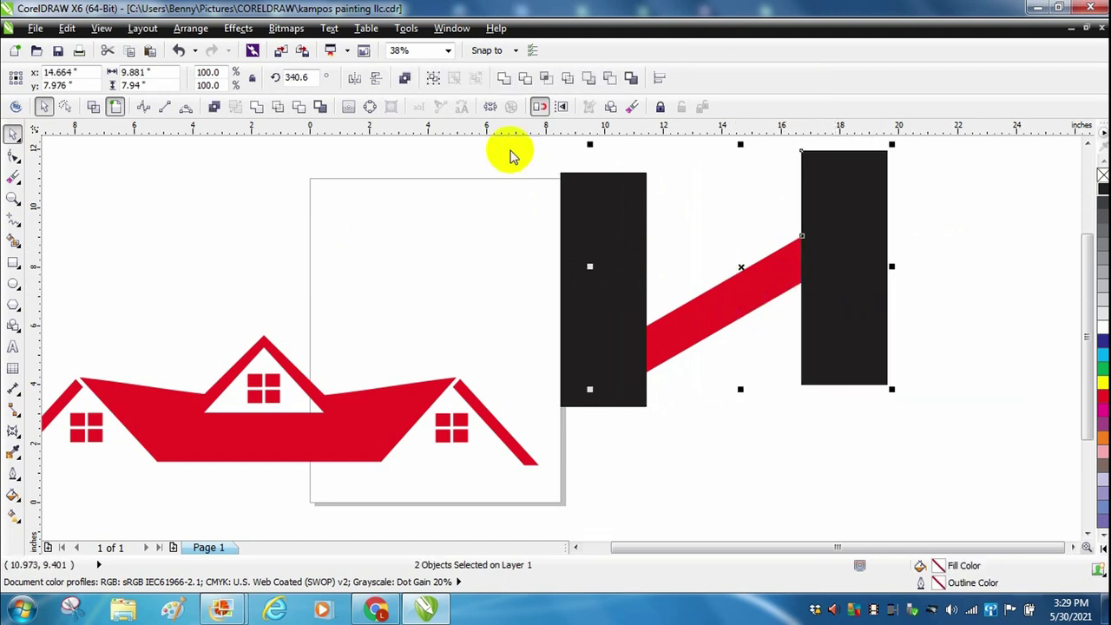
click(298, 111)
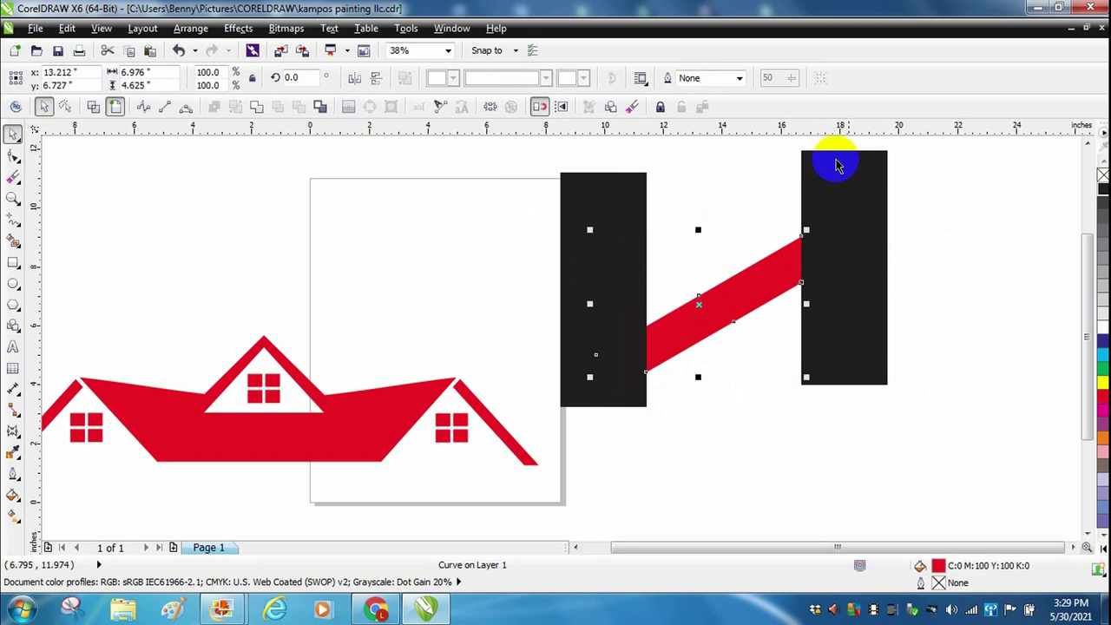
click(869, 253)
key(Delete)
click(629, 238)
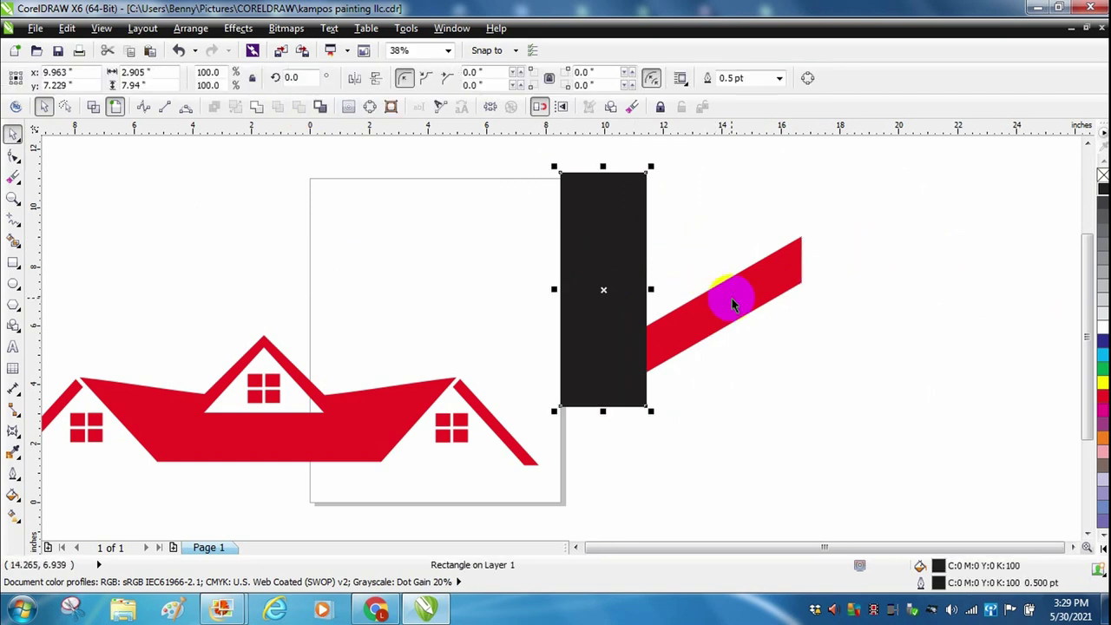
shift+click(681, 266)
click(296, 108)
click(622, 267)
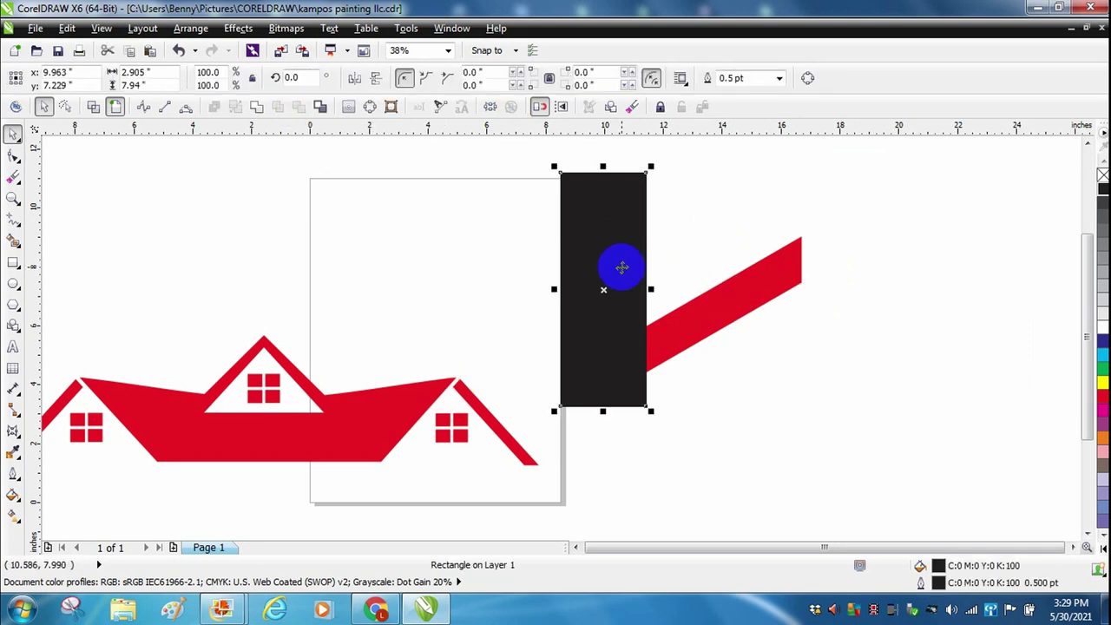
key(Delete)
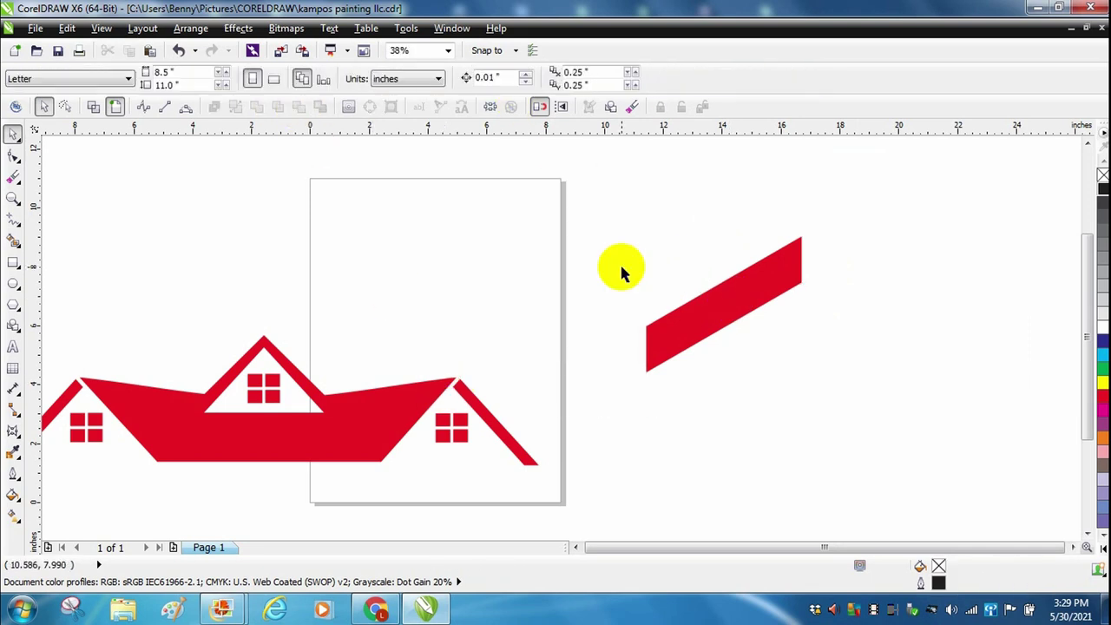
Draw a red rectangle without outline, about 10.8 by 1.6 inches, just right of the slanted strip's upper end.
click(13, 264)
drag(809, 237, 1021, 283)
key(space)
drag(786, 265, 779, 268)
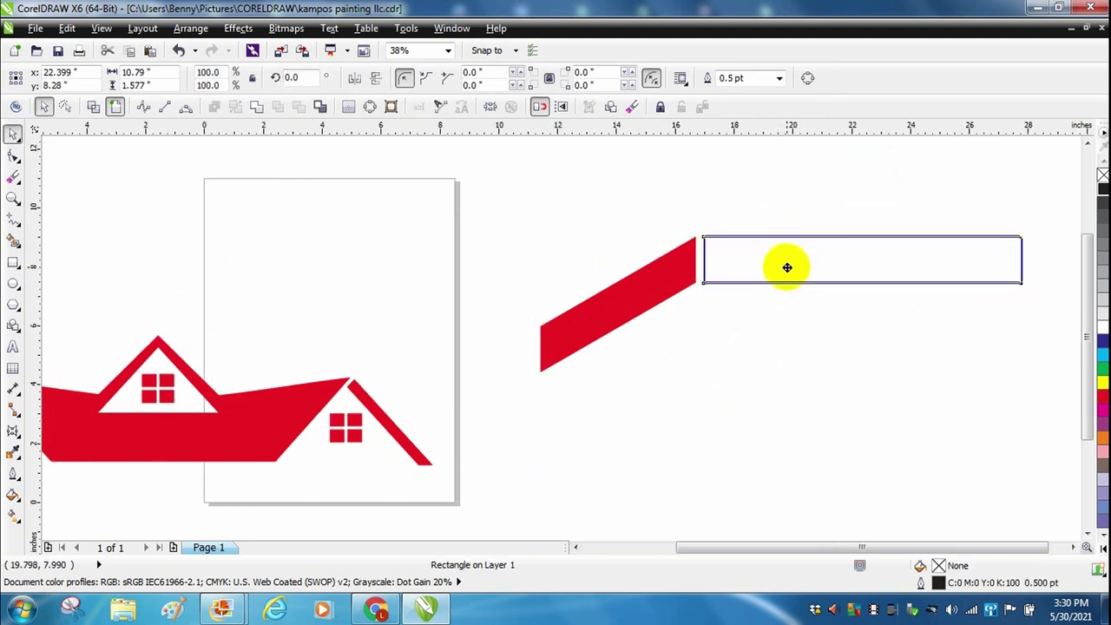
drag(786, 268, 784, 266)
click(816, 258)
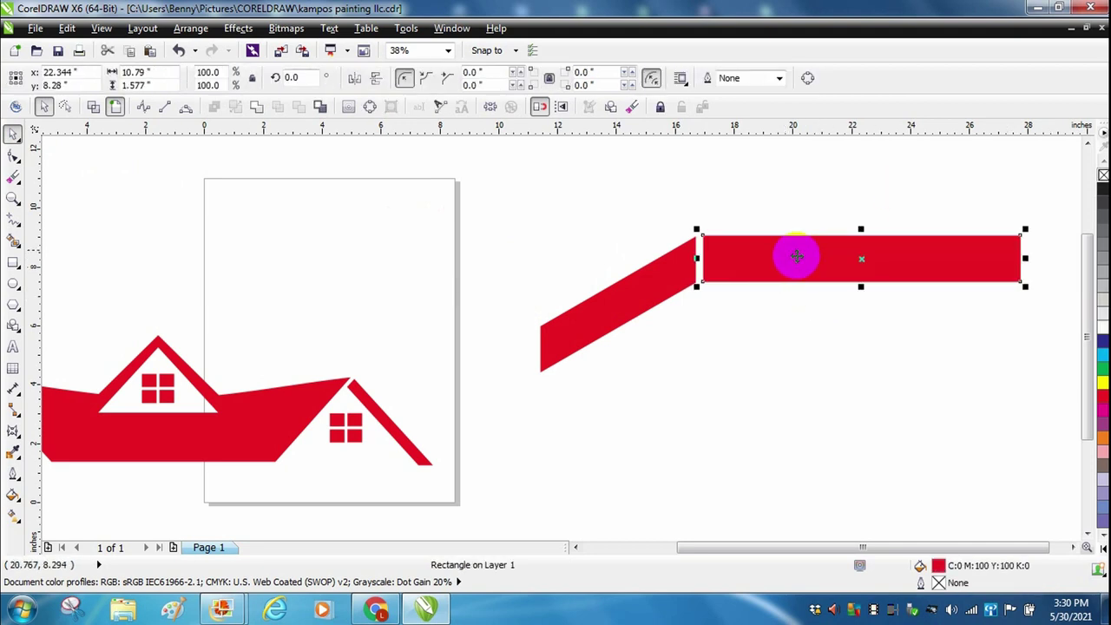
Weld the slanted strip and rectangle into one shape and scale it to about 9 inches wide.
shift+click(648, 286)
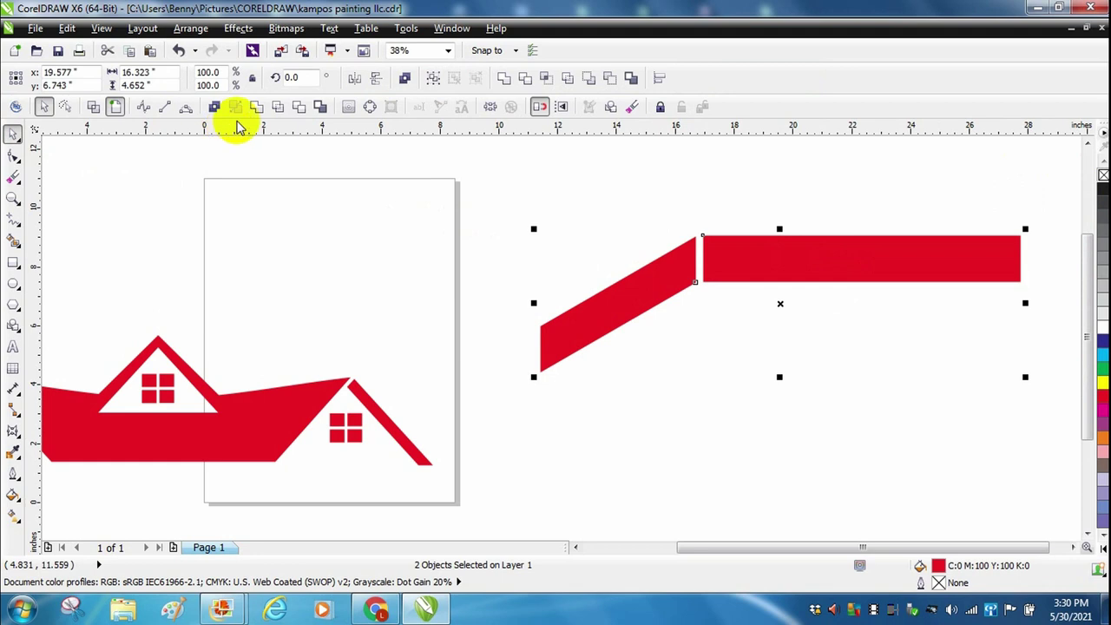
click(258, 104)
drag(1027, 379, 810, 317)
Place two evenly spaced copies of the bent red strip below the original.
drag(693, 246, 653, 338)
click(713, 309)
click(700, 350)
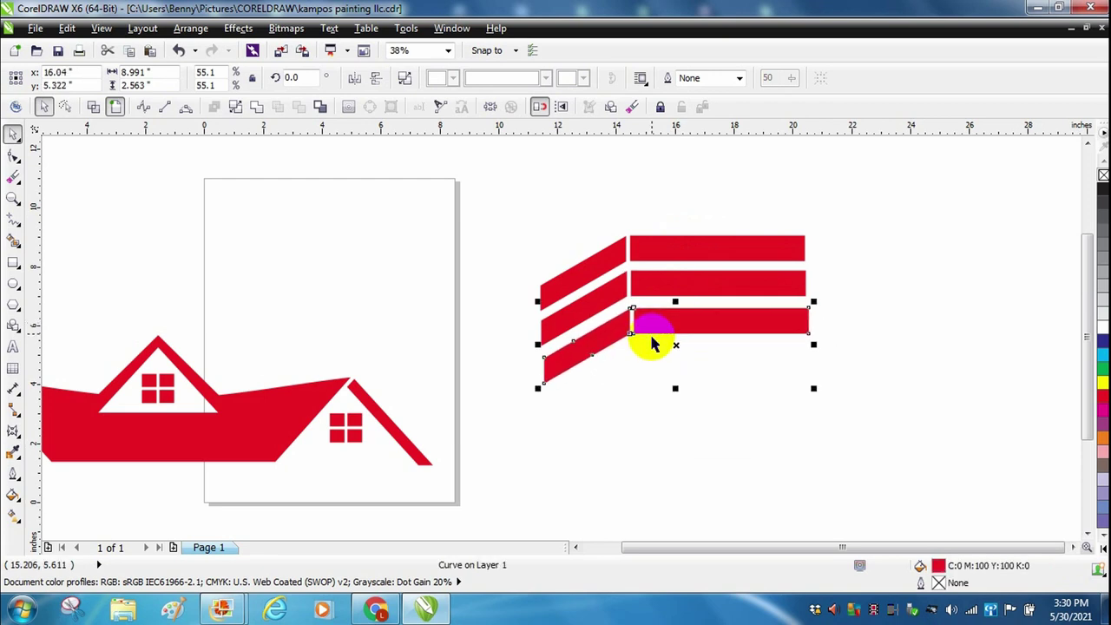
drag(653, 343, 653, 344)
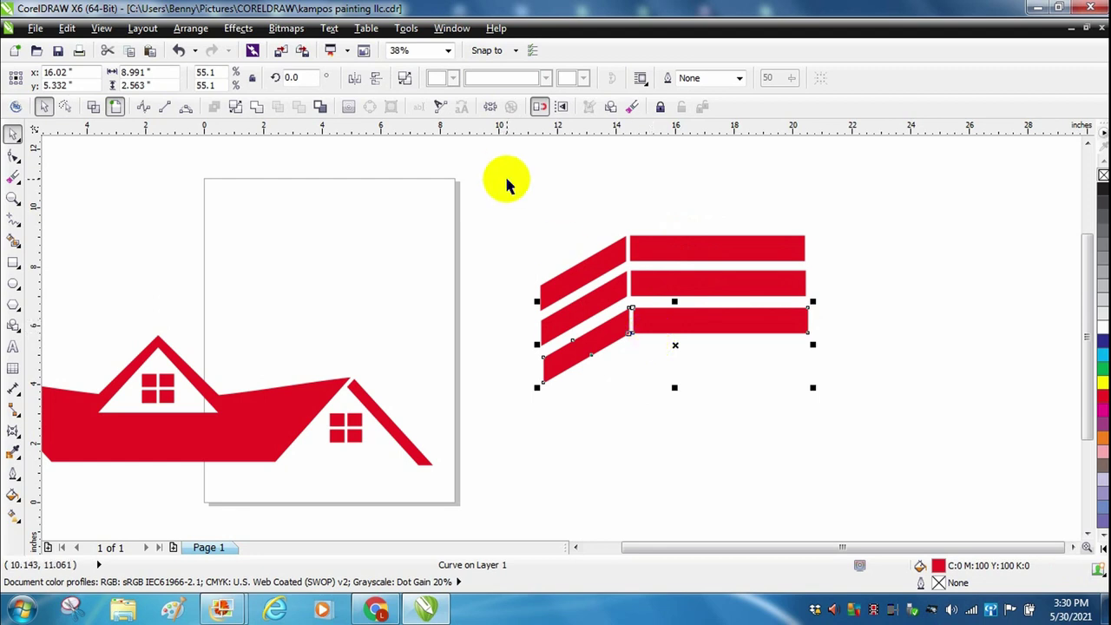
Align the three bent strips to the right and weld them into one shape.
click(505, 179)
drag(505, 179, 907, 461)
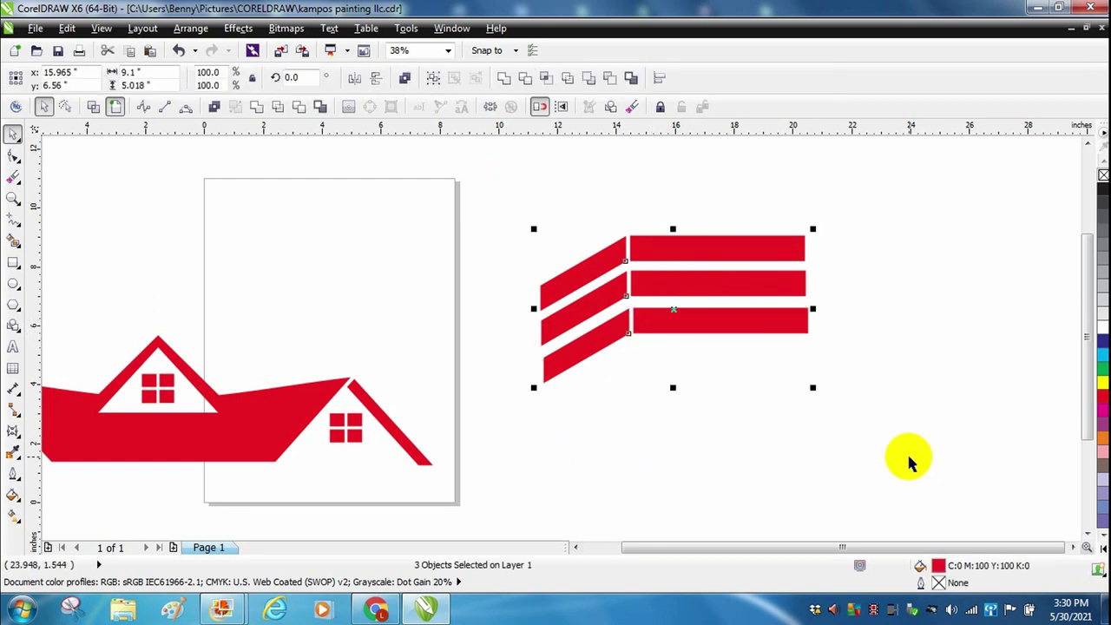
key(r)
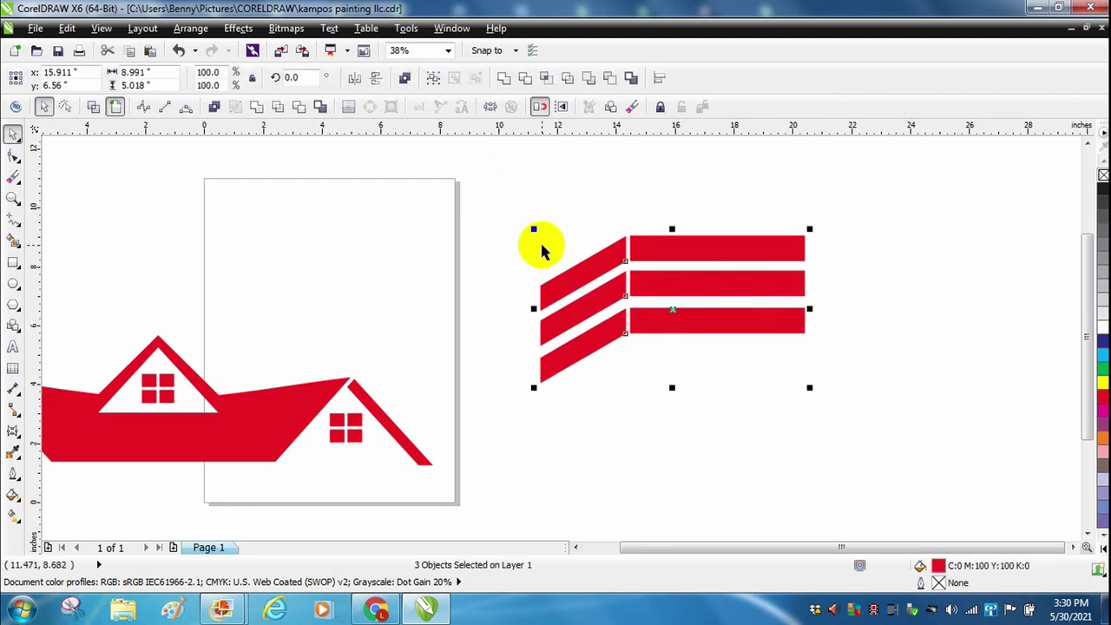
click(257, 115)
Duplicate the three-strip block directly below itself and scale both blocks to about 5.8 inches wide.
drag(616, 248, 627, 362)
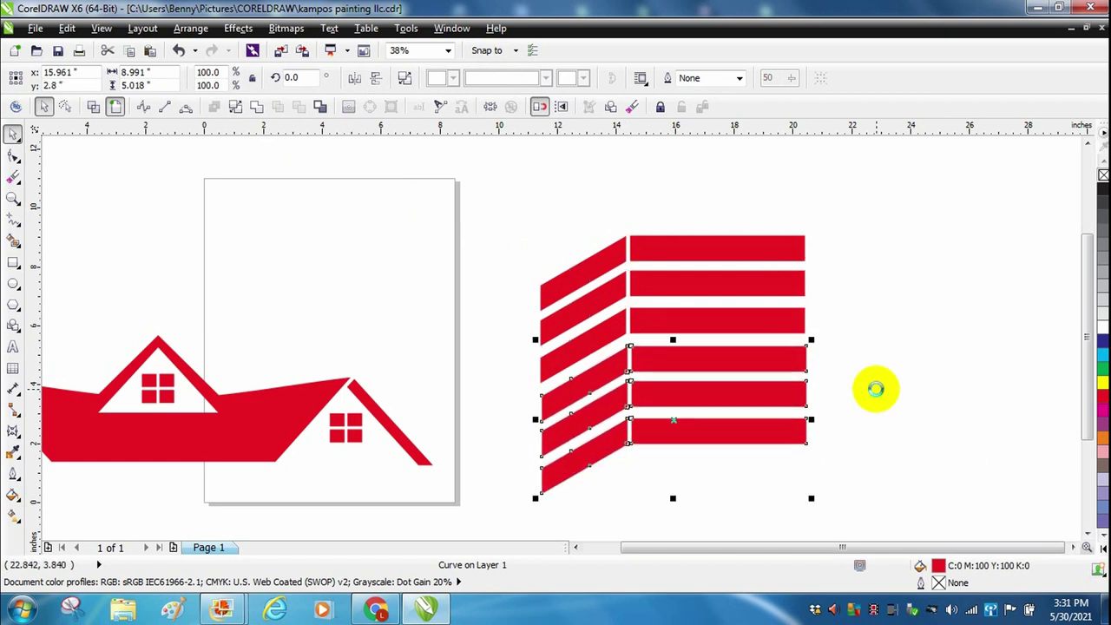
click(702, 287)
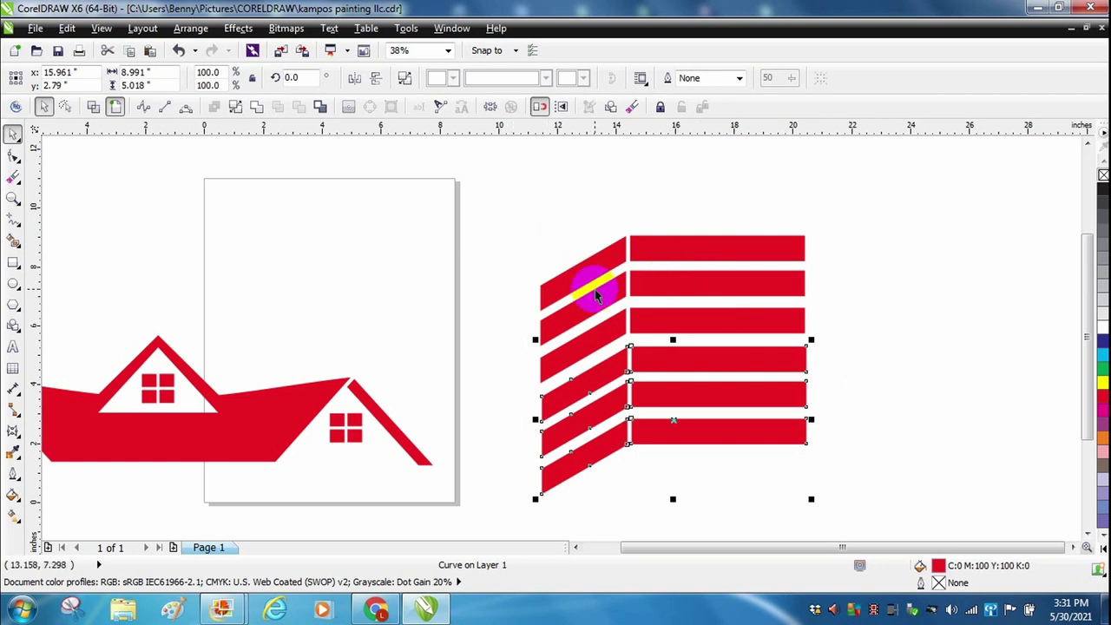
drag(493, 193, 926, 504)
drag(812, 496, 683, 379)
Weld the two strip blocks and add a copy directly below, shrinking the twelve rows to about 3.8 inches wide.
drag(531, 202, 806, 427)
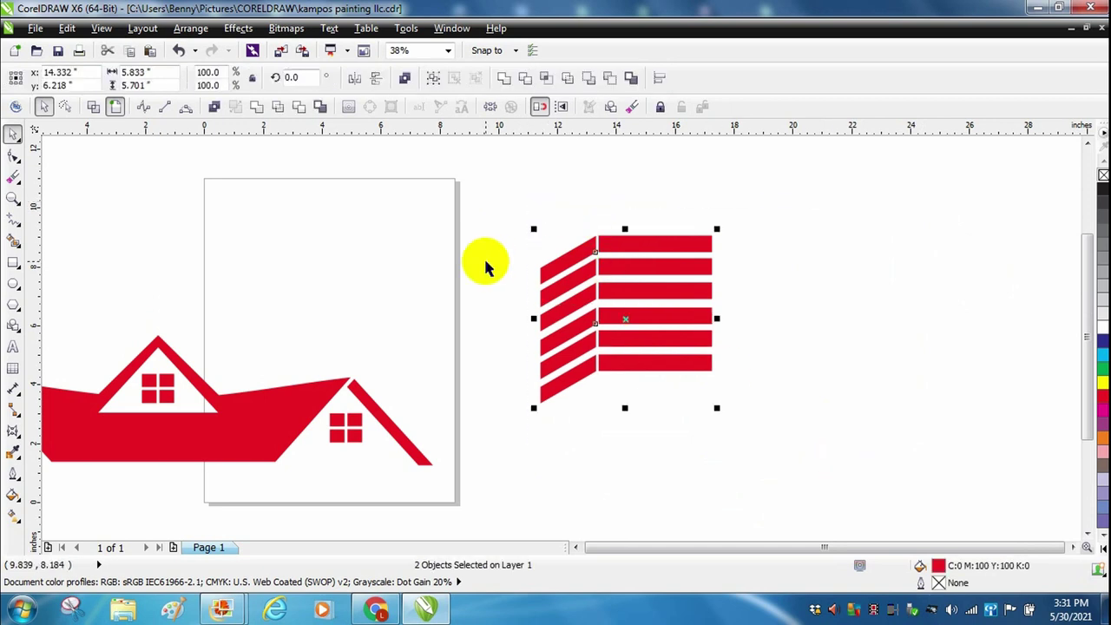
click(257, 106)
drag(640, 251, 640, 390)
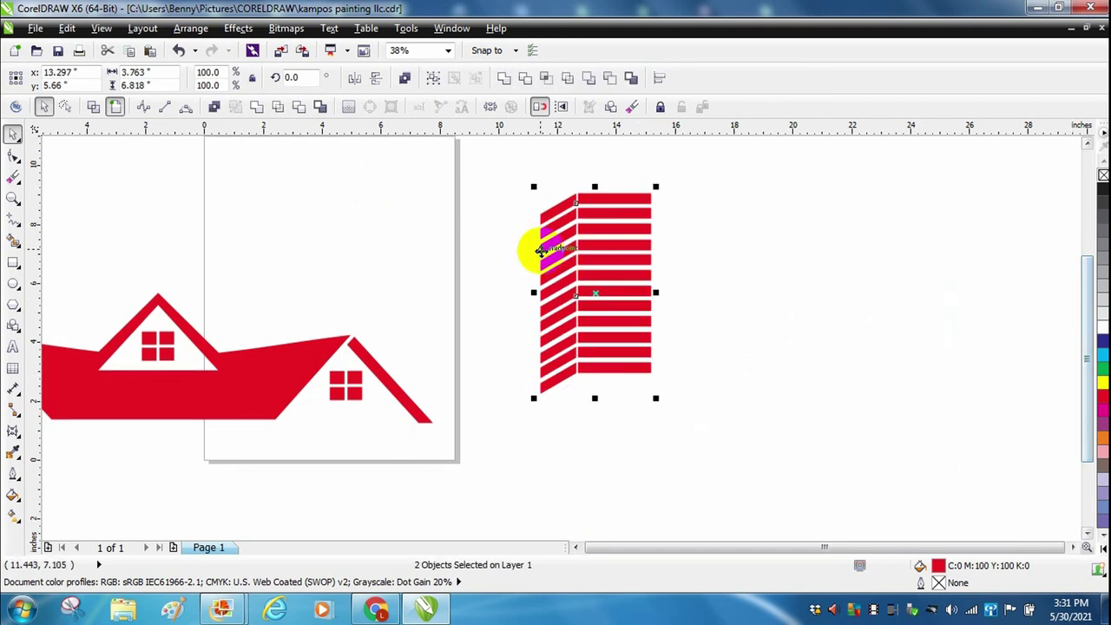
Weld the two halves of the striped building, fill it black and place it over the red roof, to the left of the central gable.
drag(599, 281, 44, 229)
click(661, 146)
drag(661, 146, 906, 448)
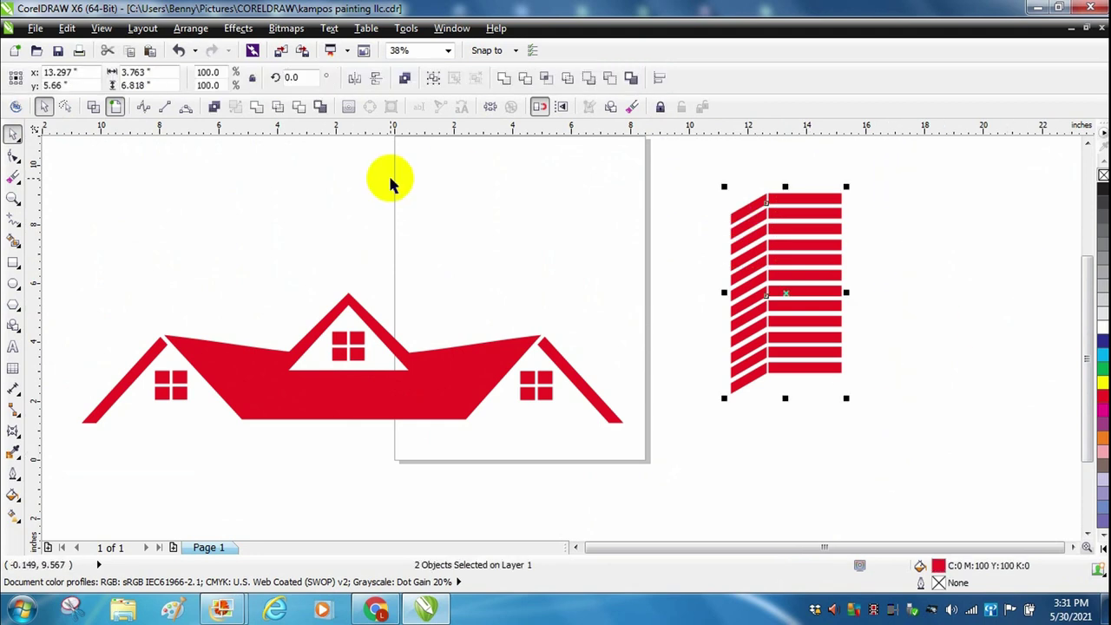
click(256, 106)
drag(1103, 186, 322, 252)
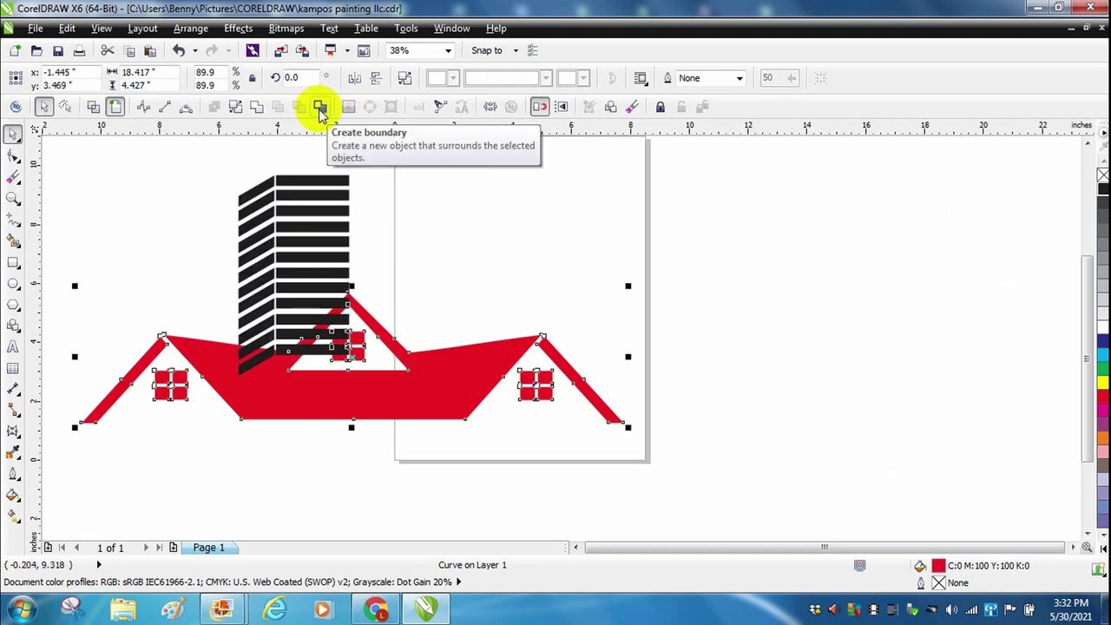
Create a boundary shape around the red roof and fill it yellow.
click(321, 108)
click(1103, 382)
click(707, 377)
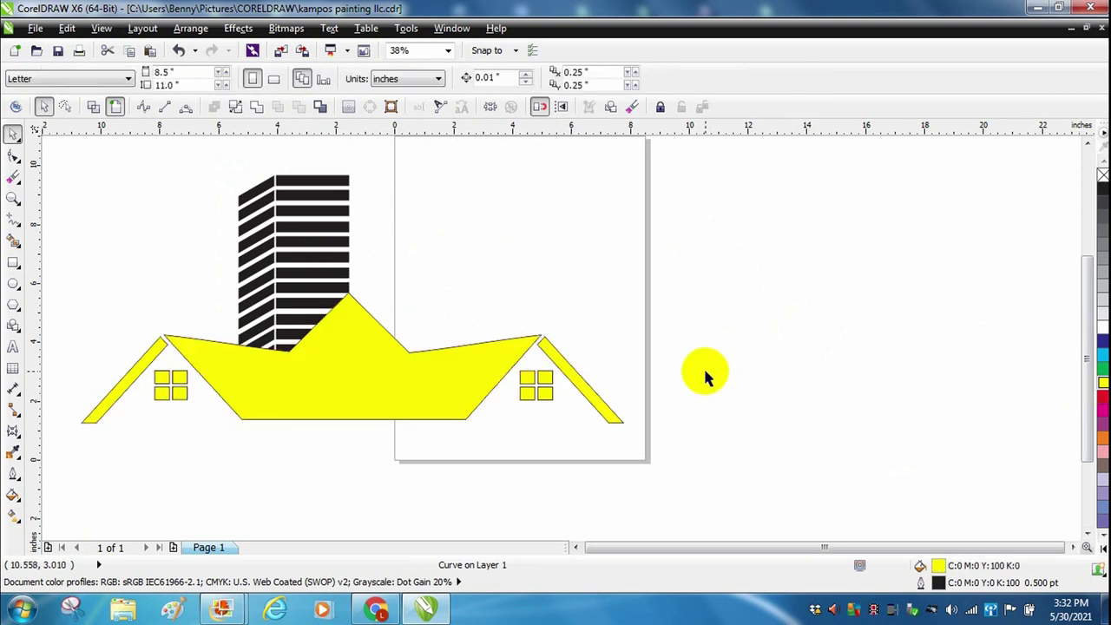
Place a copy of the black building to the right of the original and send it to the back of the page.
click(291, 217)
drag(289, 217, 439, 246)
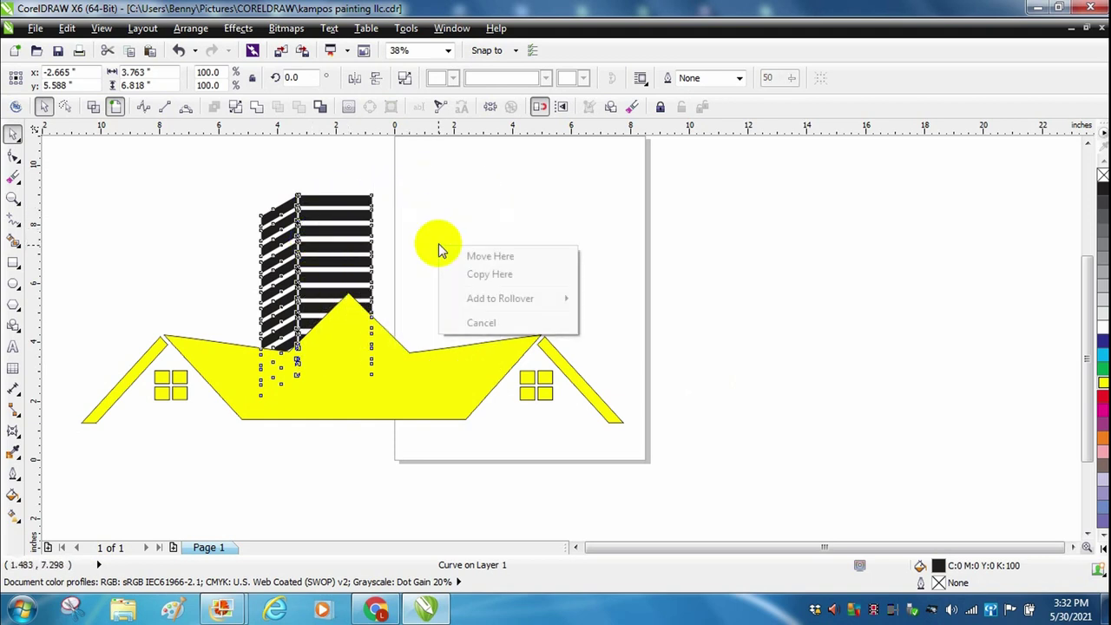
click(470, 275)
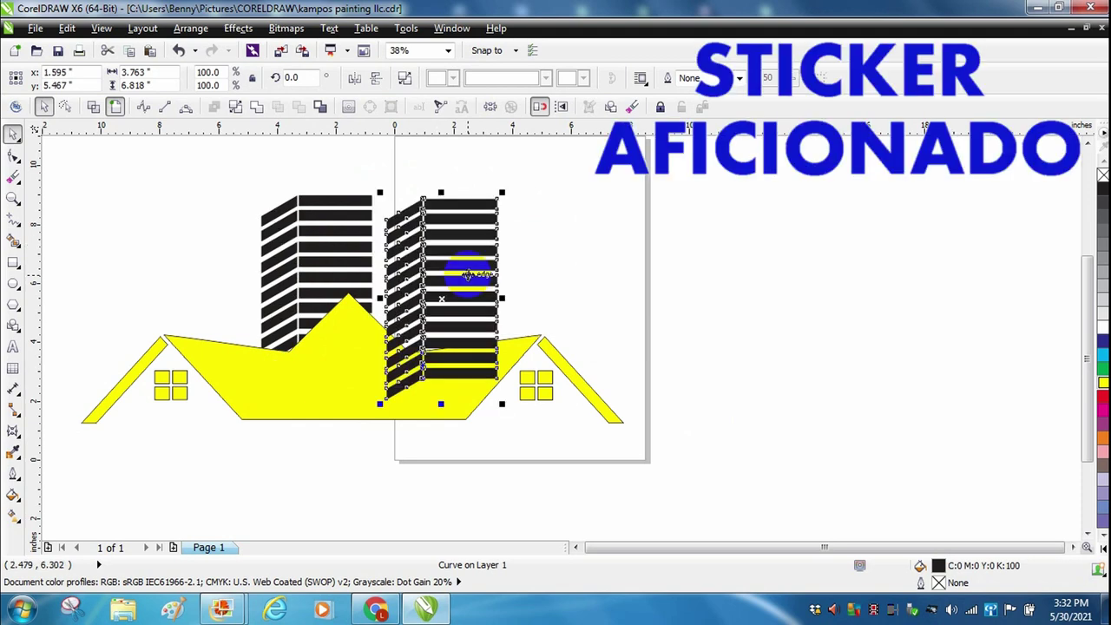
right_click(469, 275)
mouse_move(500, 246)
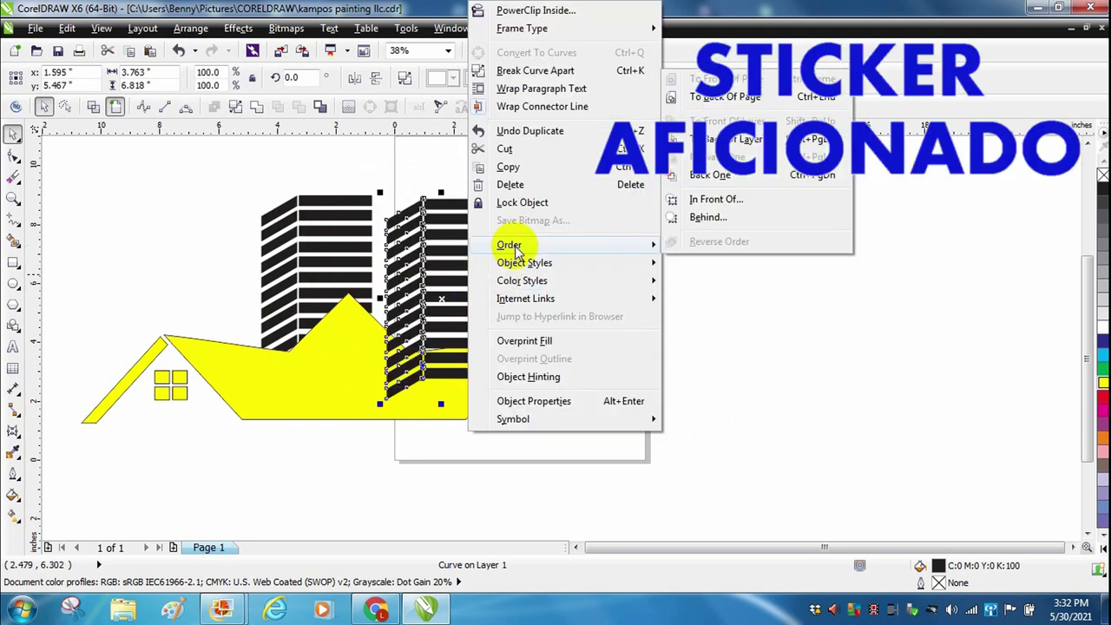
click(724, 97)
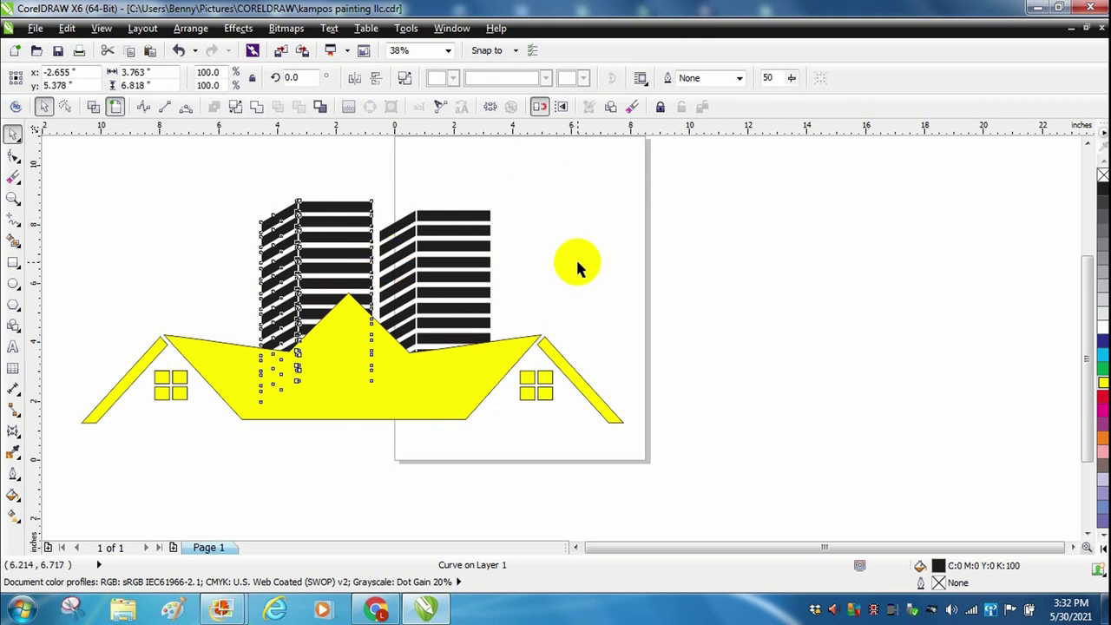
Cut away the parts of both black buildings that overlap the yellow roof silhouette.
click(433, 387)
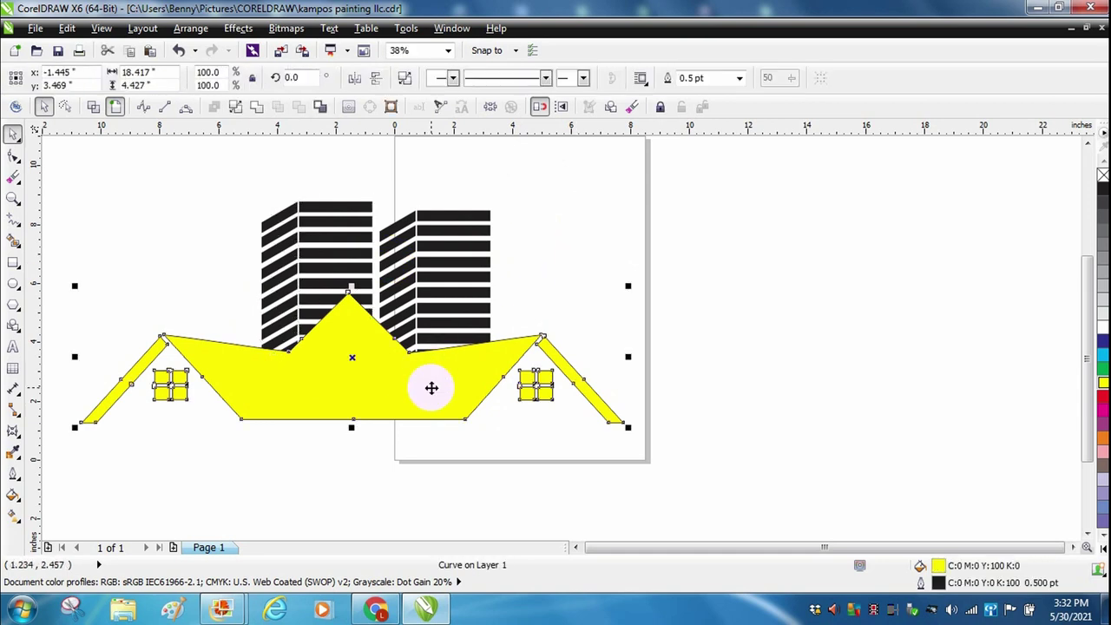
shift+click(310, 209)
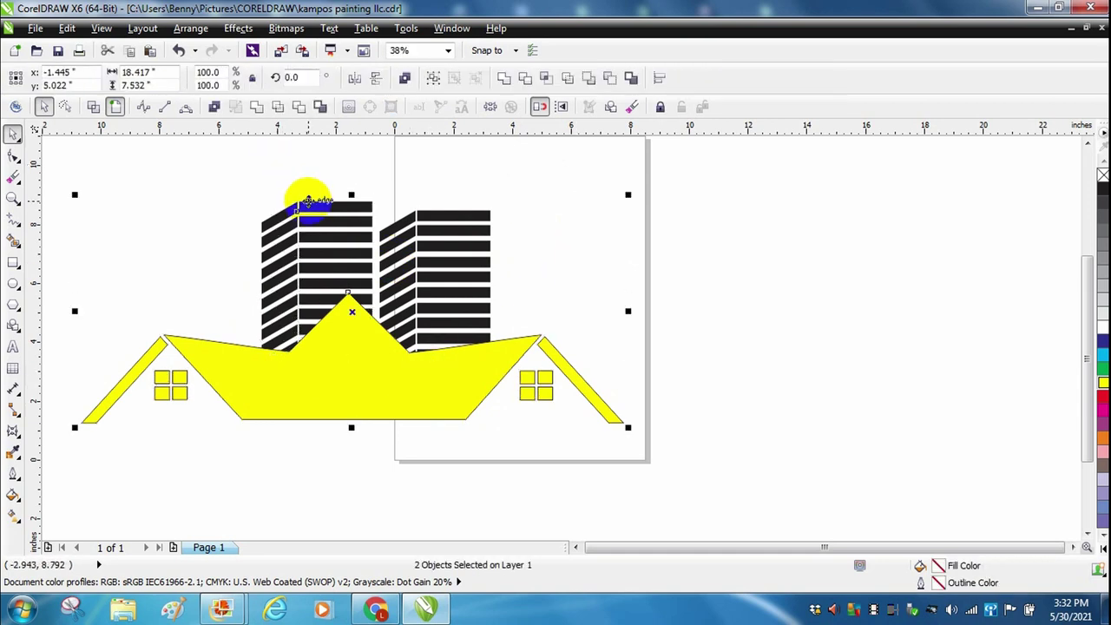
click(298, 112)
click(565, 228)
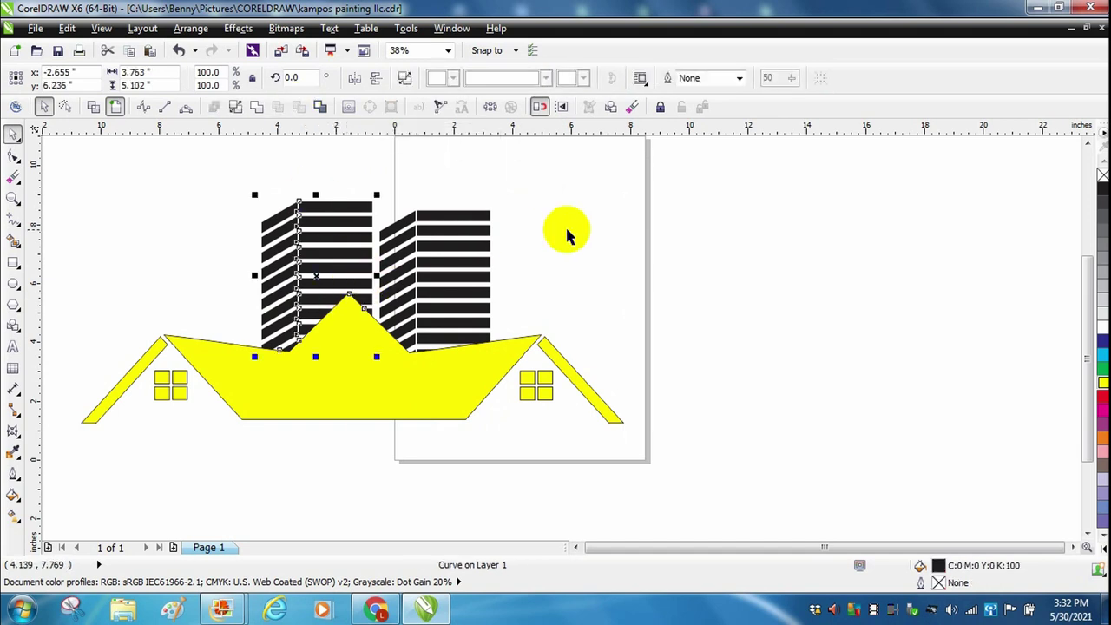
click(443, 380)
shift+click(452, 292)
click(298, 112)
Pull the yellow silhouette off the red roof and delete it.
click(365, 323)
drag(365, 322, 673, 281)
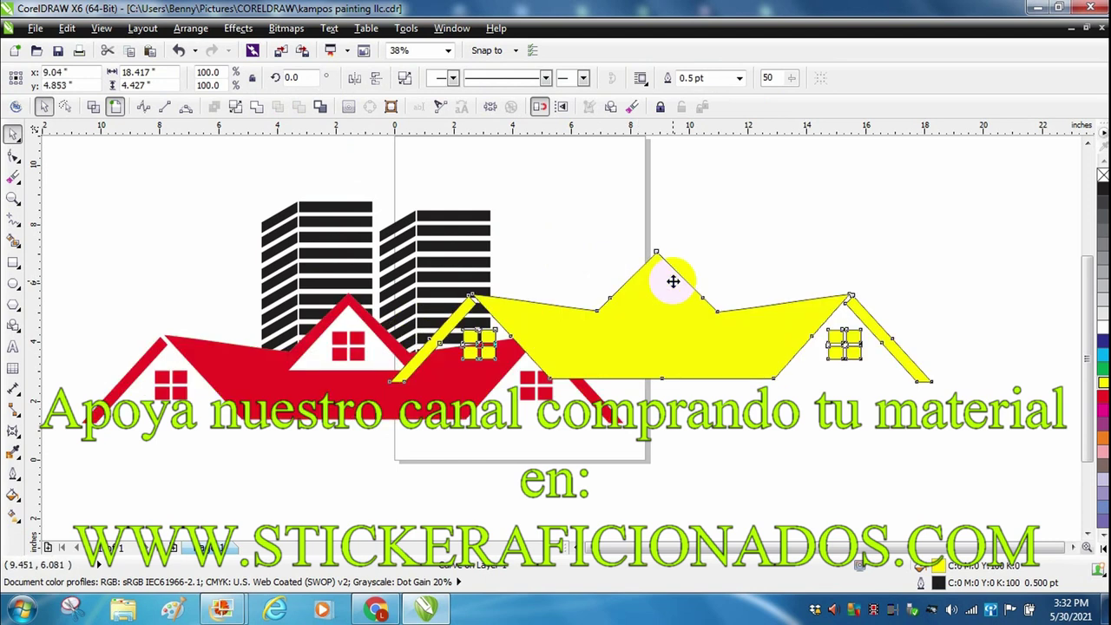
key(Delete)
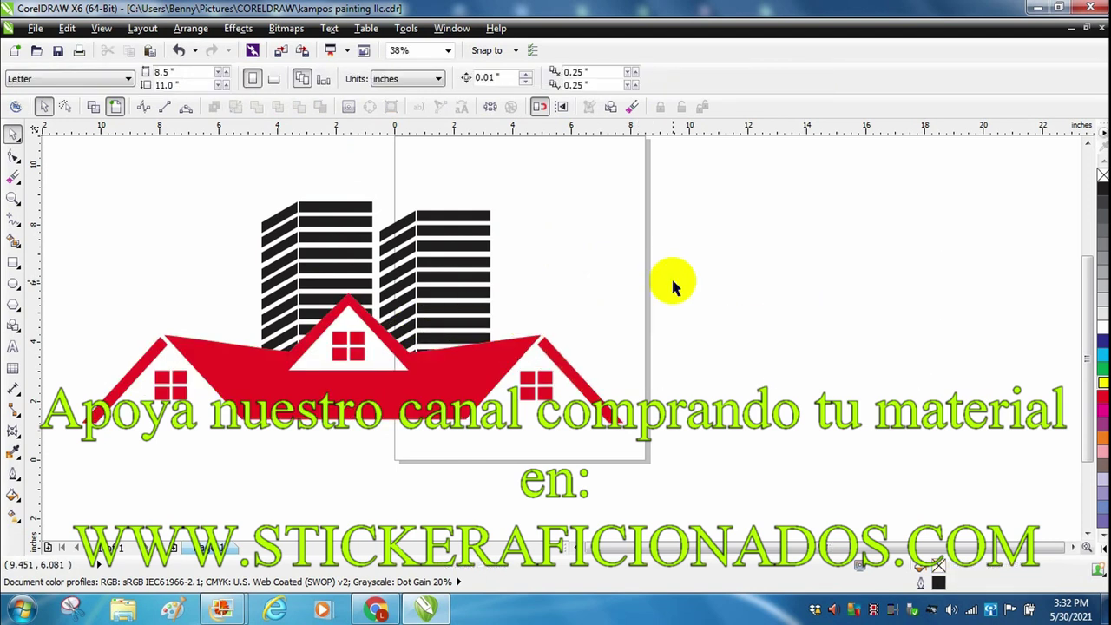
Scale the roof and buildings together to about 81%, roughly 15 inches wide, and move them across the page.
drag(78, 168, 722, 484)
drag(640, 447, 764, 445)
click(843, 409)
Weld the two trimmed buildings into one object and raise it slightly to leave a thin gap above the roof.
click(592, 298)
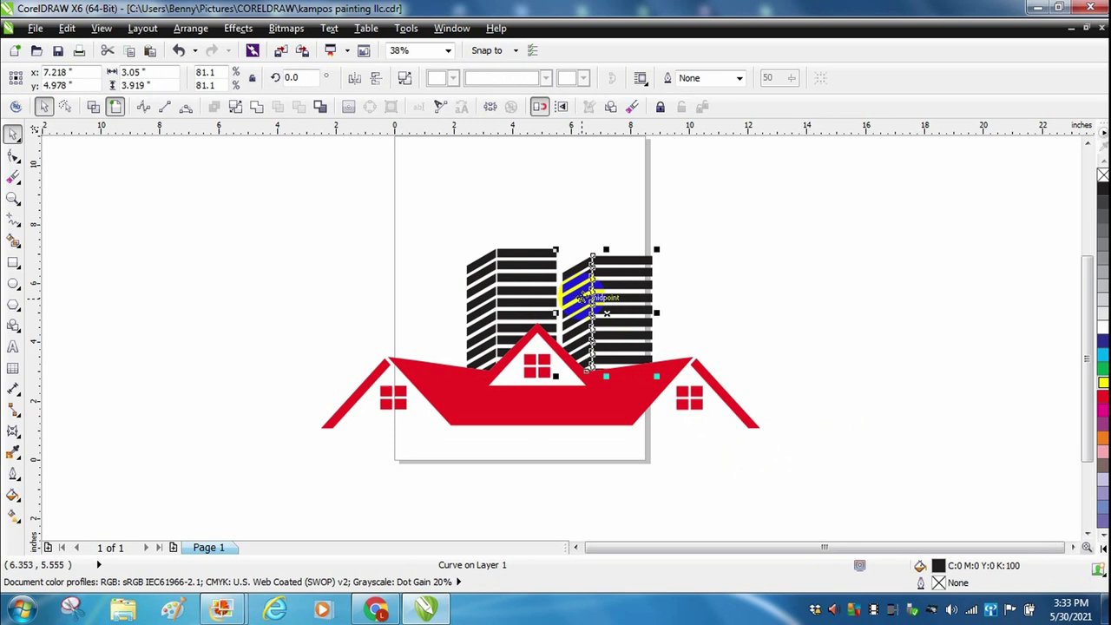
shift+click(529, 289)
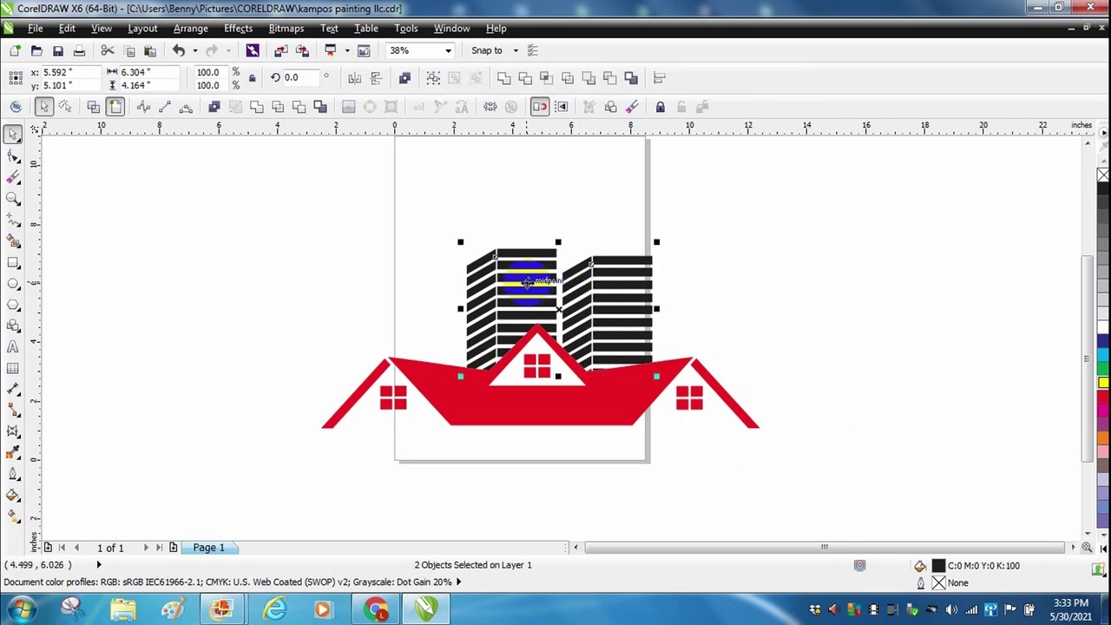
click(256, 109)
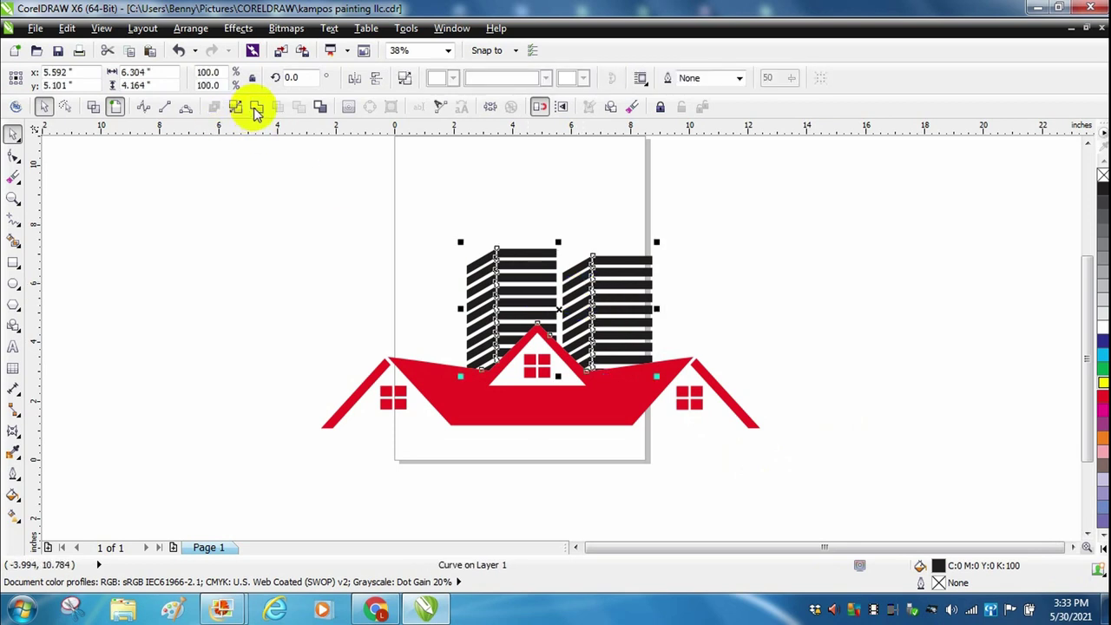
click(252, 155)
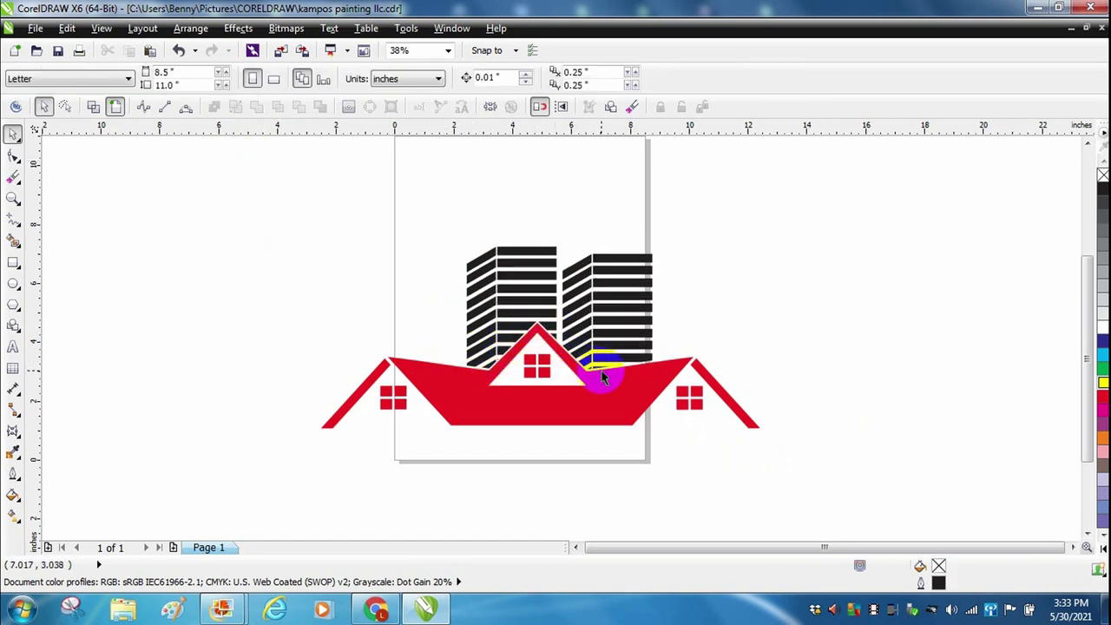
Try a solid black fill on the whole logo and undo the colour change.
drag(248, 182, 856, 454)
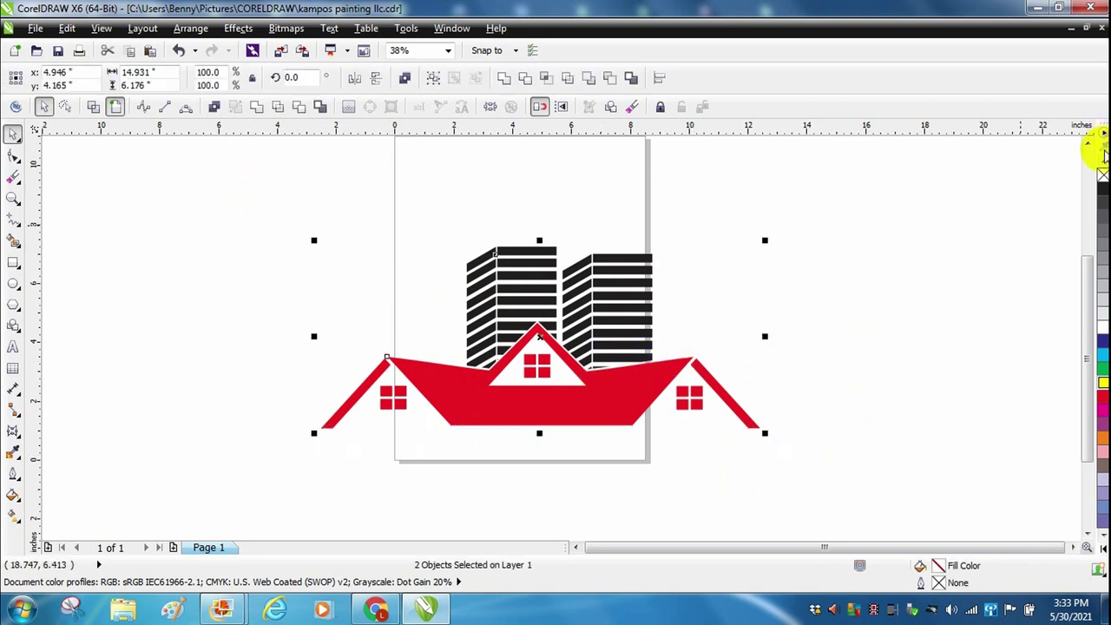
click(1103, 189)
click(935, 256)
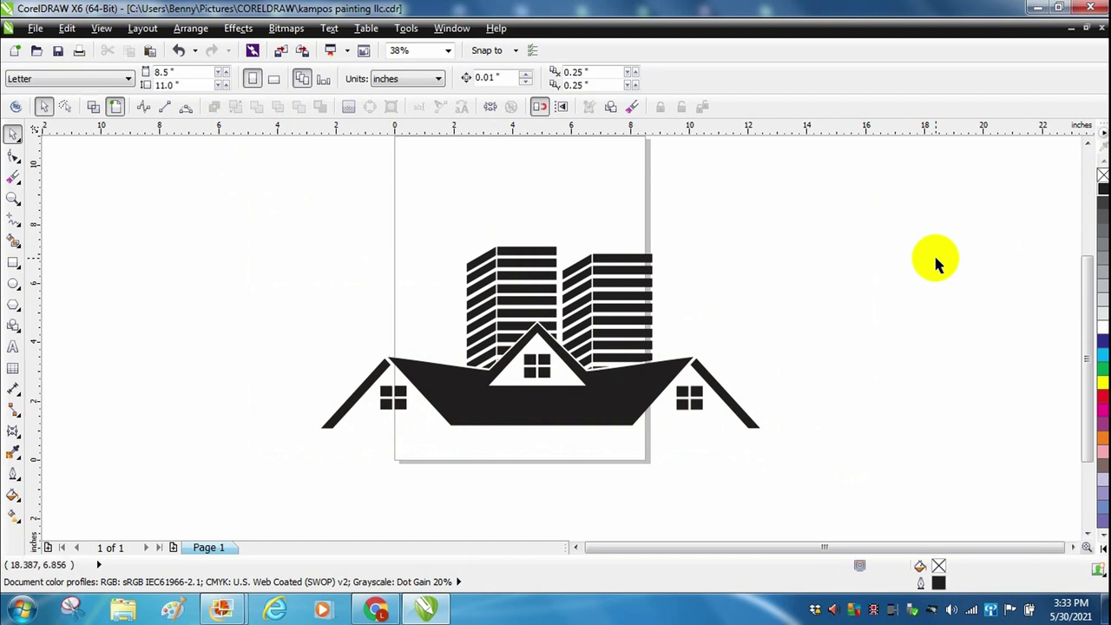
key(ctrl+z)
key(Escape)
Draw an ellipse about 12 by 10.5 inches around the logo and centre it horizontally on the roof.
click(14, 287)
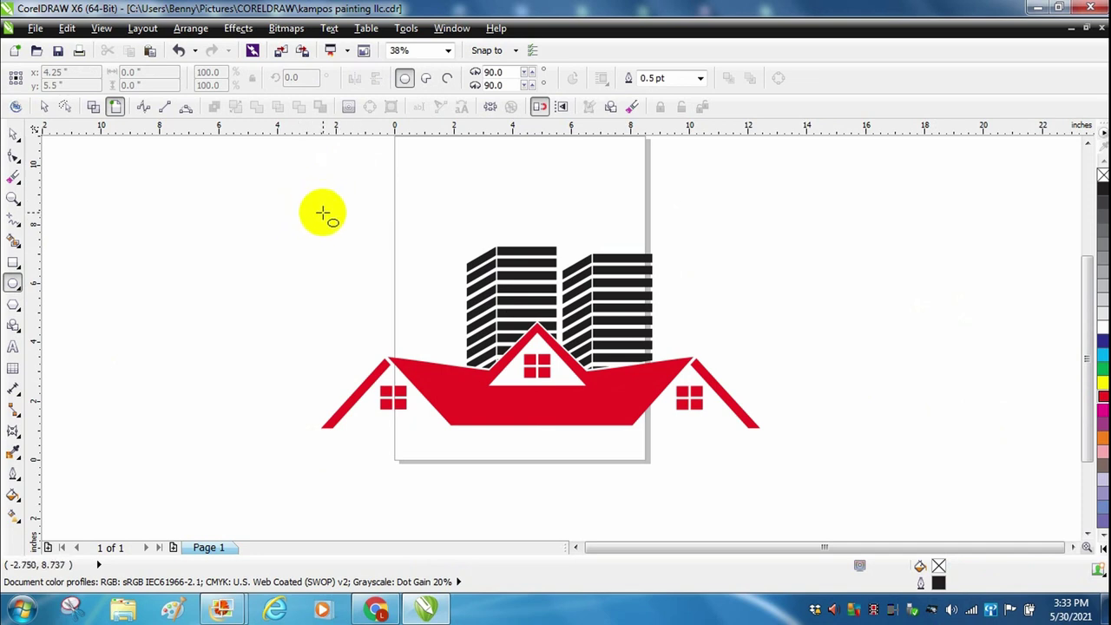
drag(324, 206, 677, 516)
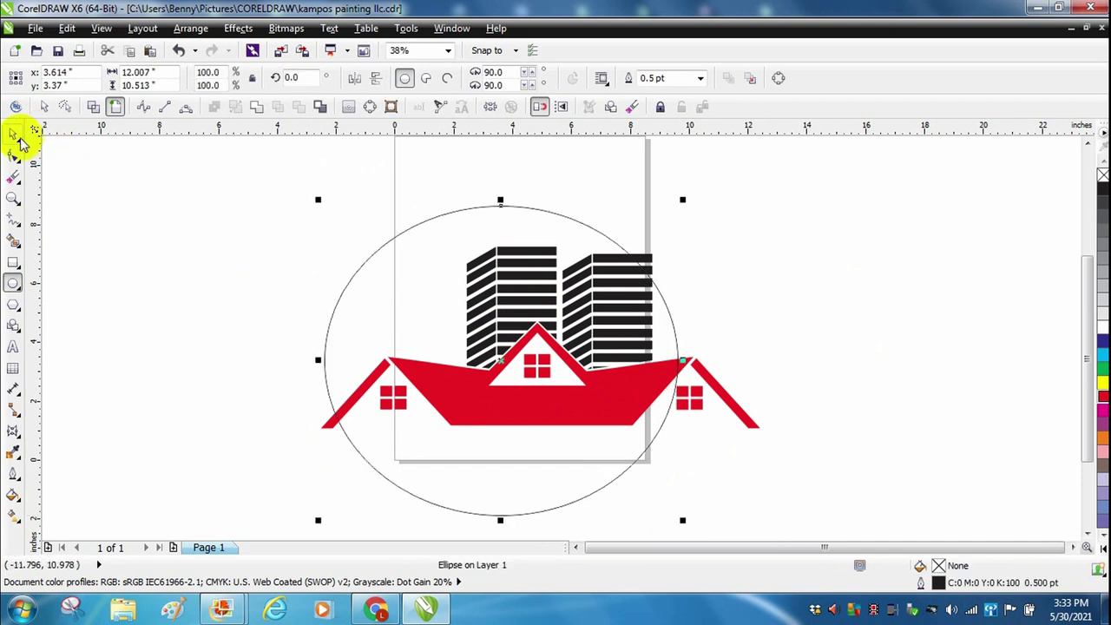
click(15, 135)
drag(357, 284, 390, 284)
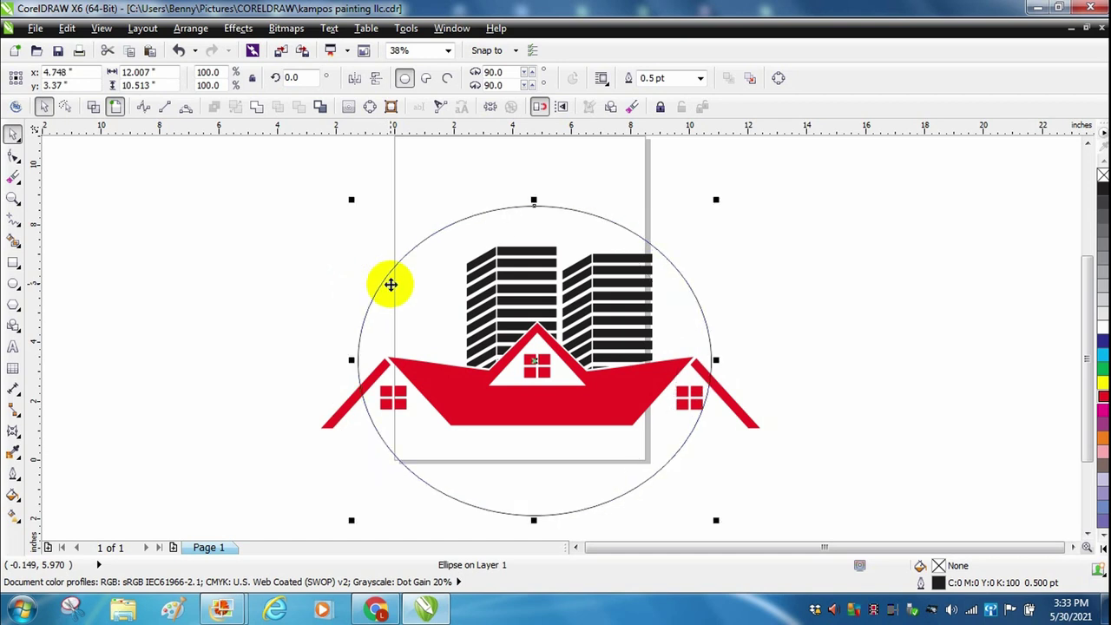
shift+click(336, 414)
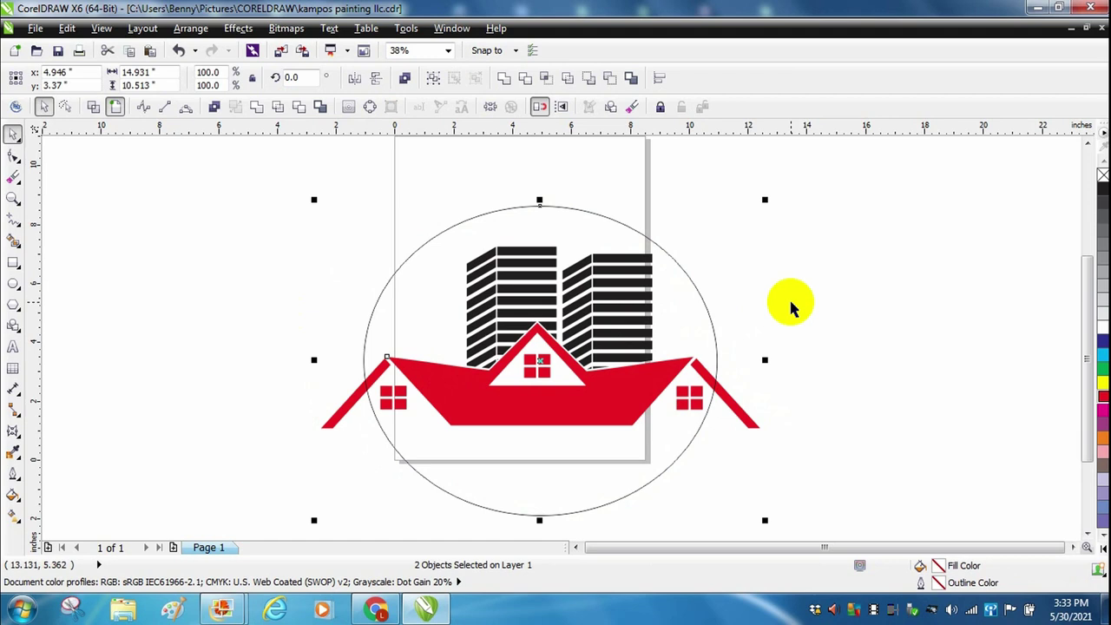
Try enlarging the ellipse together with the roof and undo the scaling.
drag(762, 518, 785, 530)
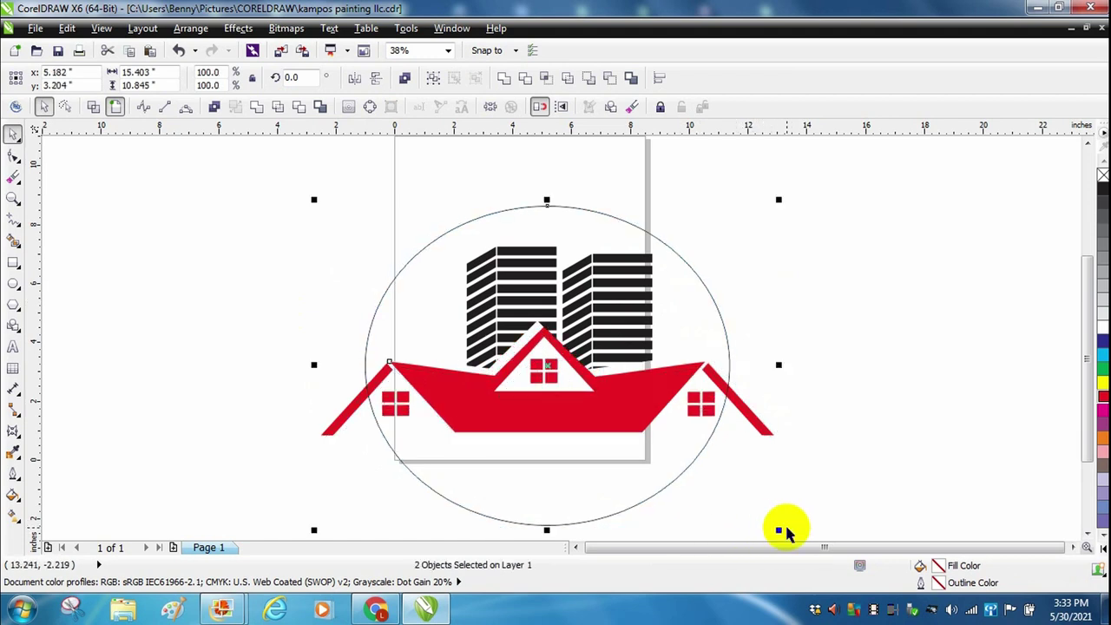
key(ctrl+z)
click(787, 278)
Enlarge the ellipse to about 12.3 by 10.8 inches, lower it slightly and centre it horizontally on the roof.
click(407, 258)
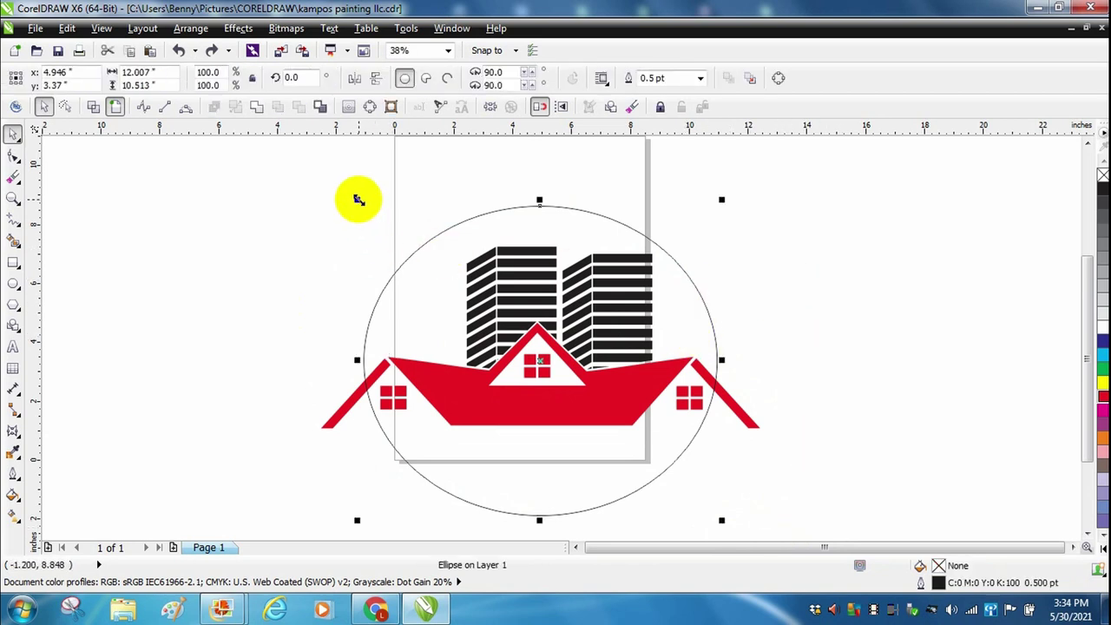
drag(359, 201, 305, 191)
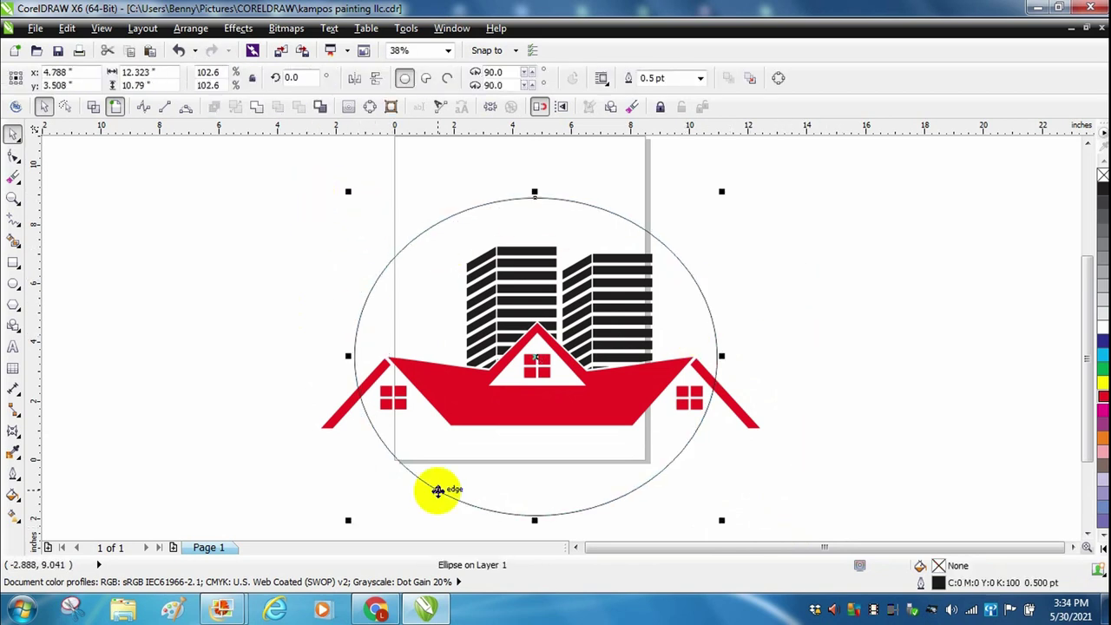
click(789, 357)
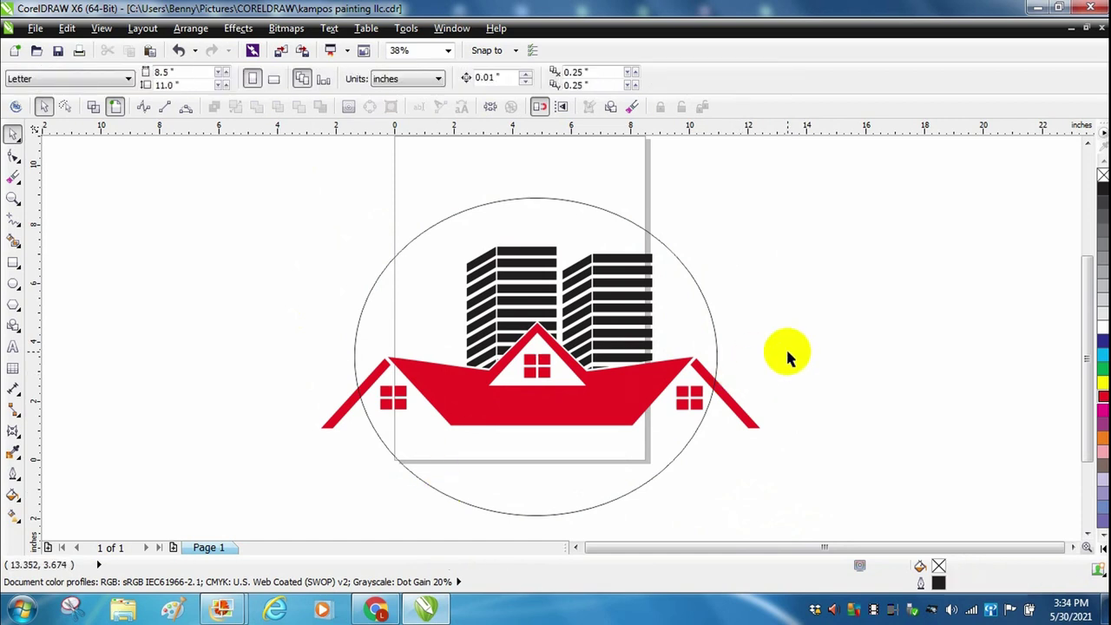
click(700, 310)
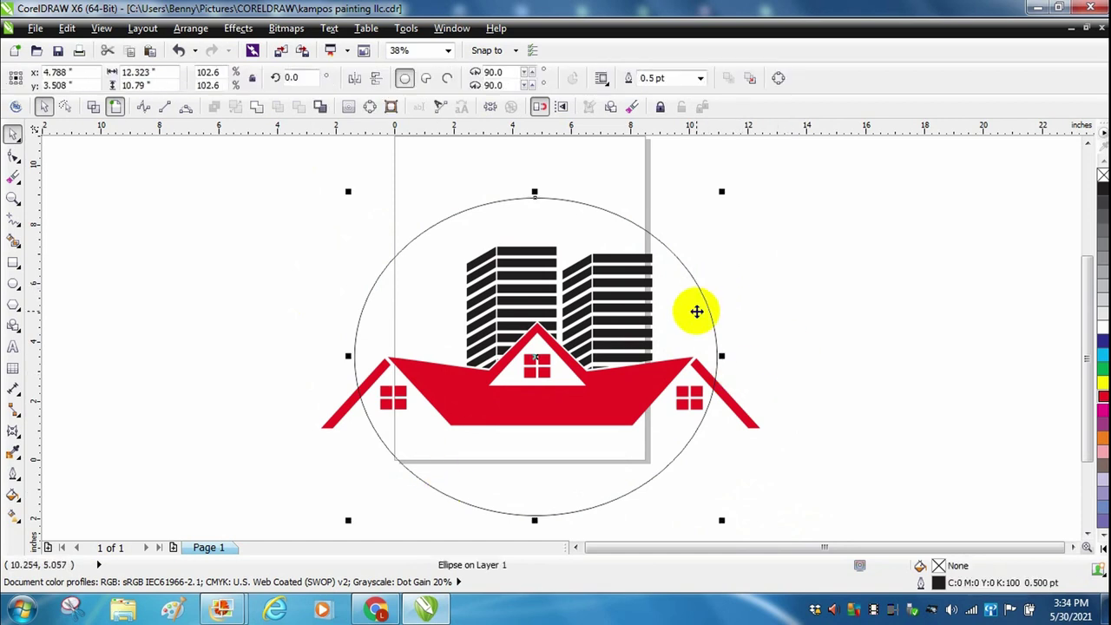
shift+click(329, 424)
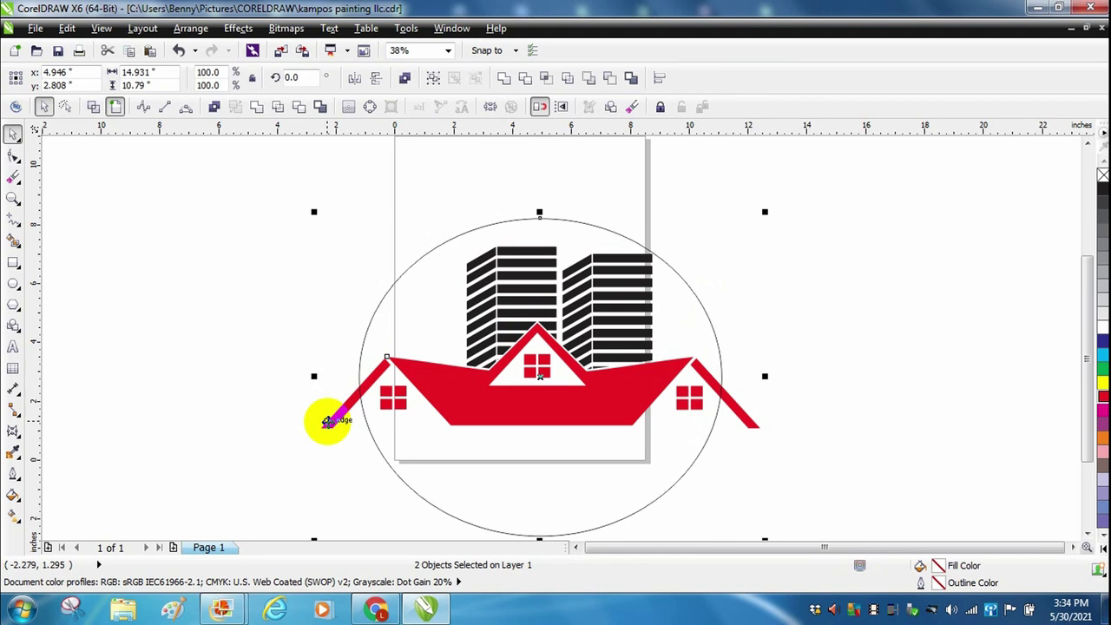
Draw a five-pointed star about 2.1 by 1.9 inches in the empty area to the left of the logo.
click(15, 327)
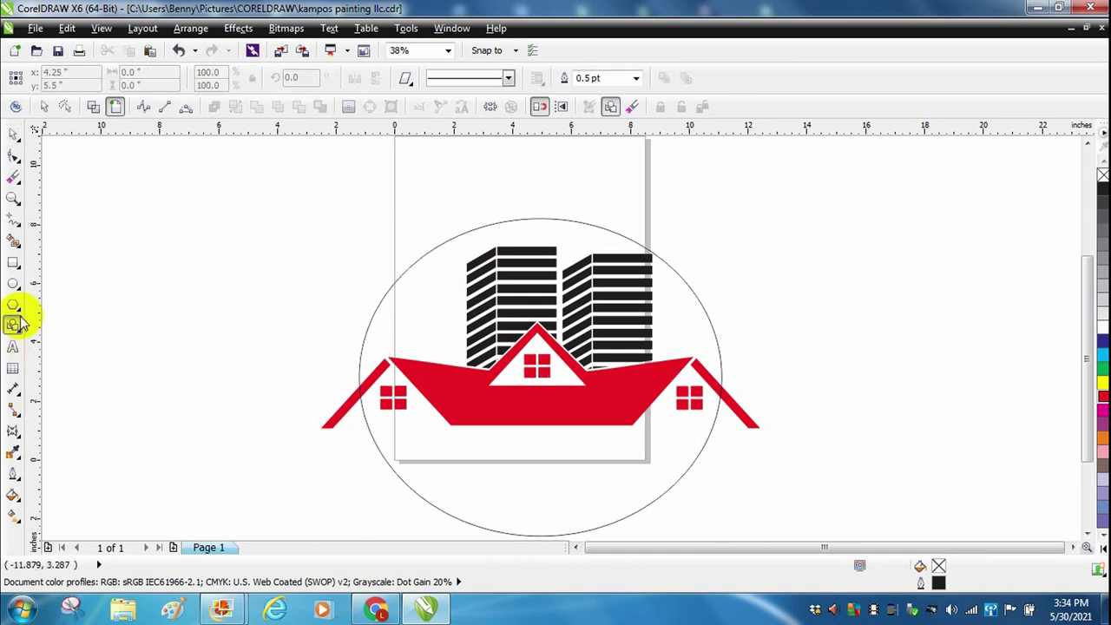
click(21, 318)
click(52, 319)
drag(149, 278, 213, 338)
key(space)
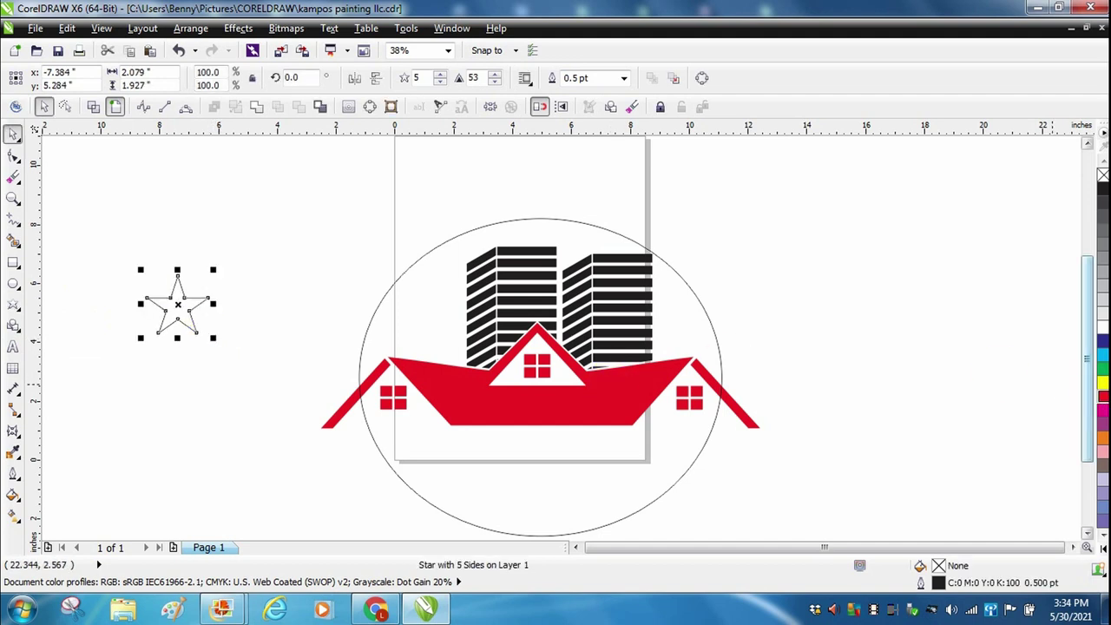
Fill the star red with no outline, shrink it to about 1.7 inches wide and move it closer to the ellipse.
click(1101, 398)
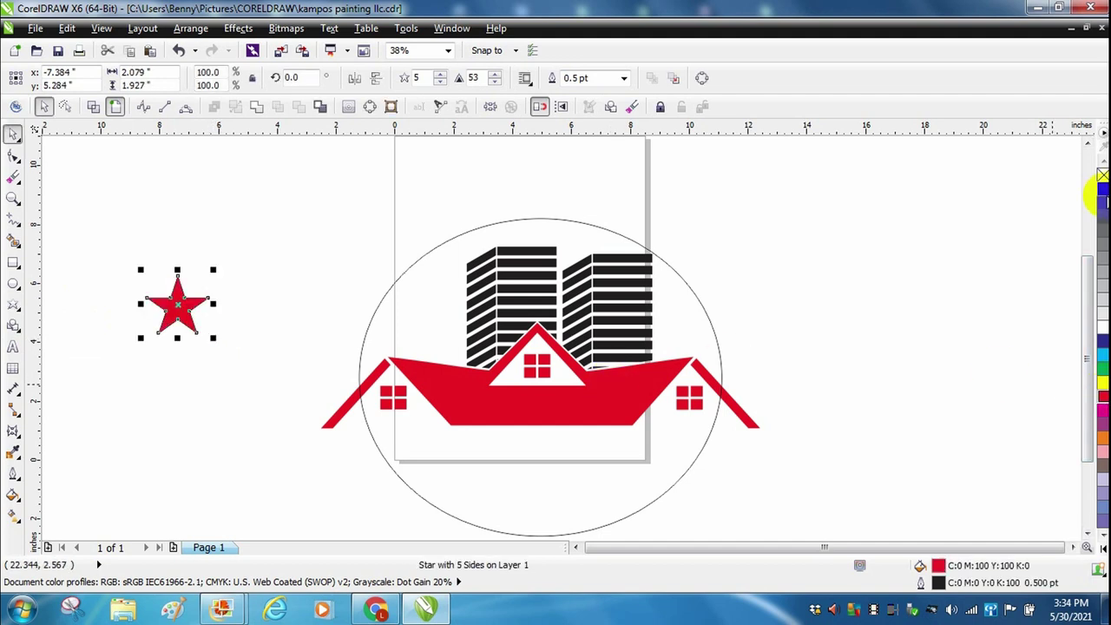
click(429, 342)
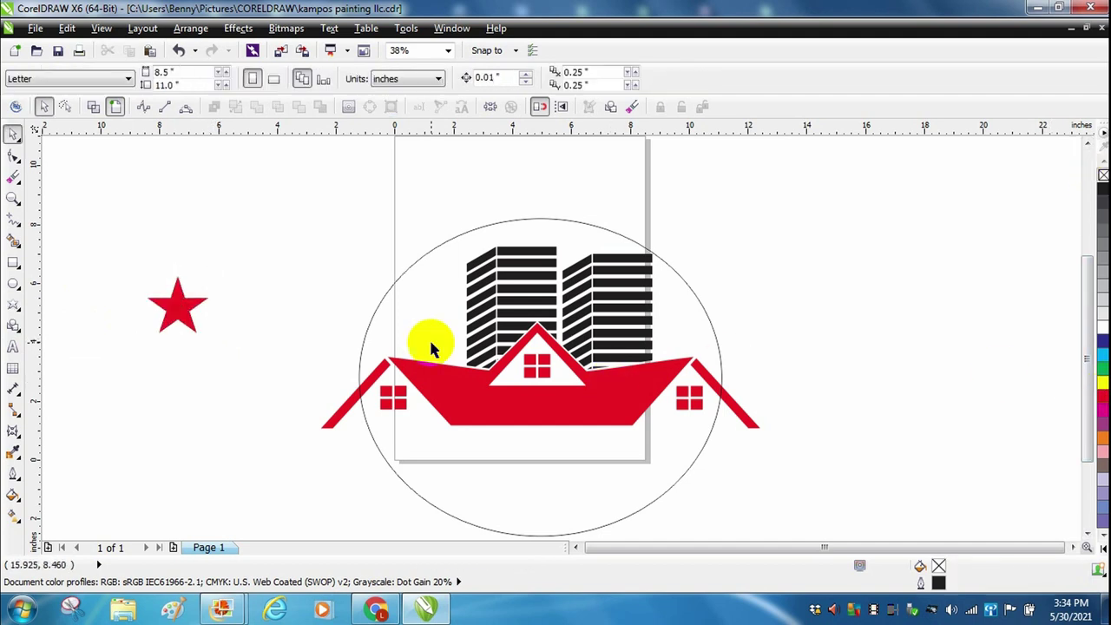
click(180, 328)
drag(203, 331, 336, 346)
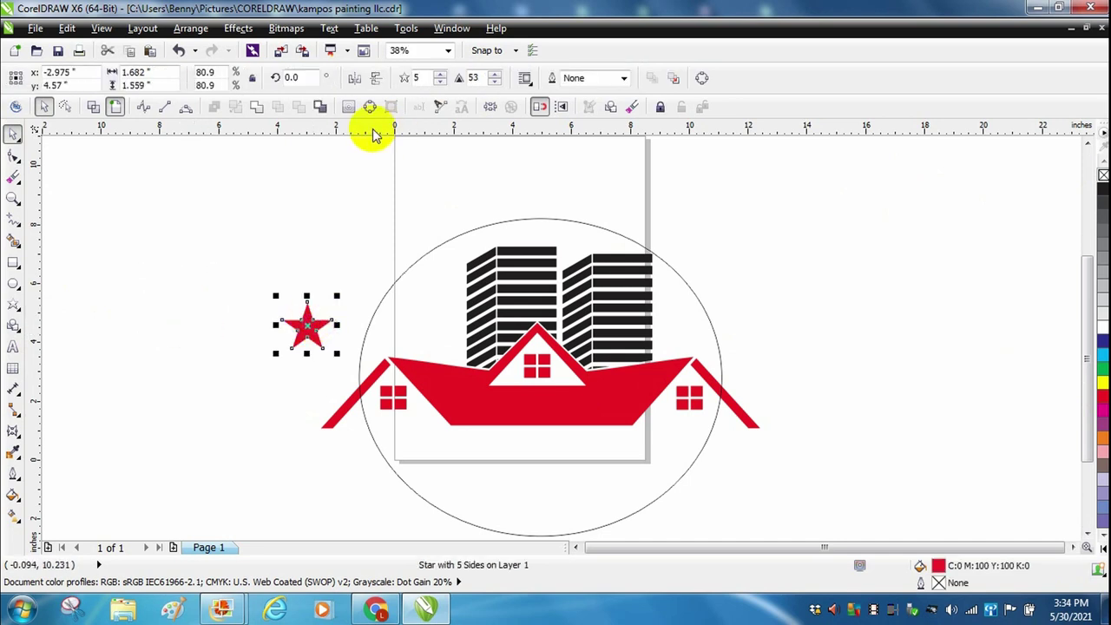
Add two horizontal guidelines above the ellipse at about 9.87 and 8.1 inches.
drag(373, 132, 360, 170)
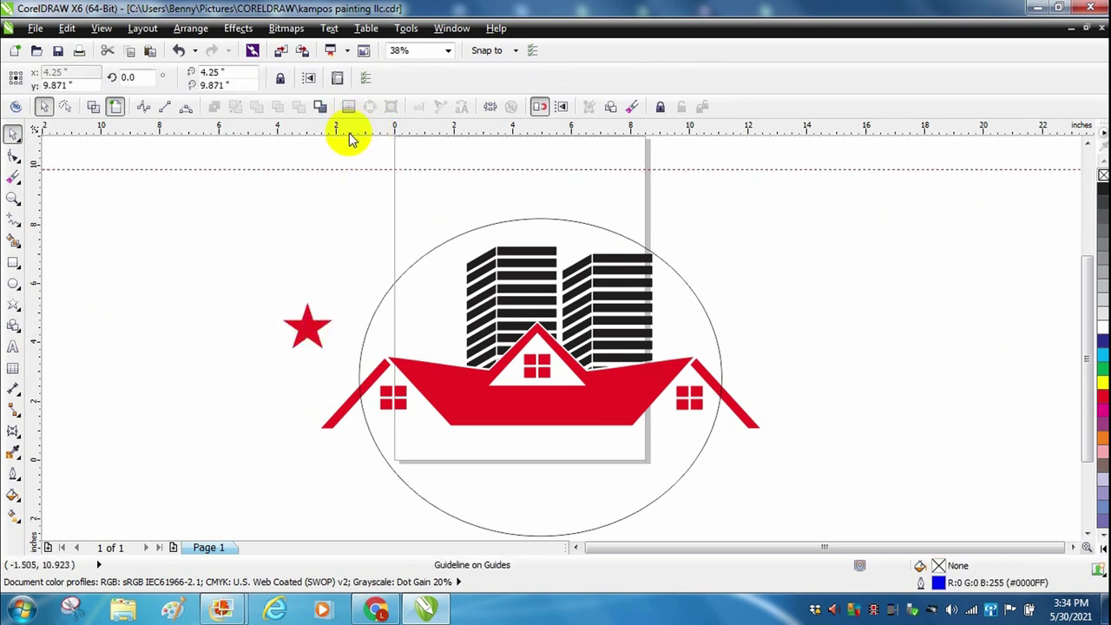
drag(351, 135, 345, 222)
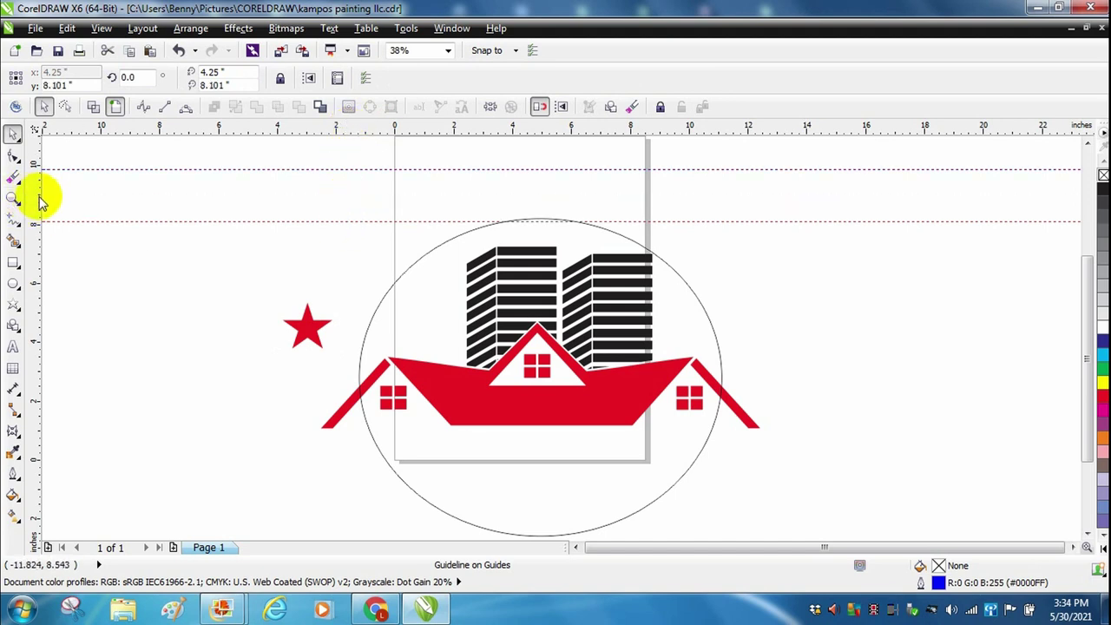
drag(38, 202, 128, 201)
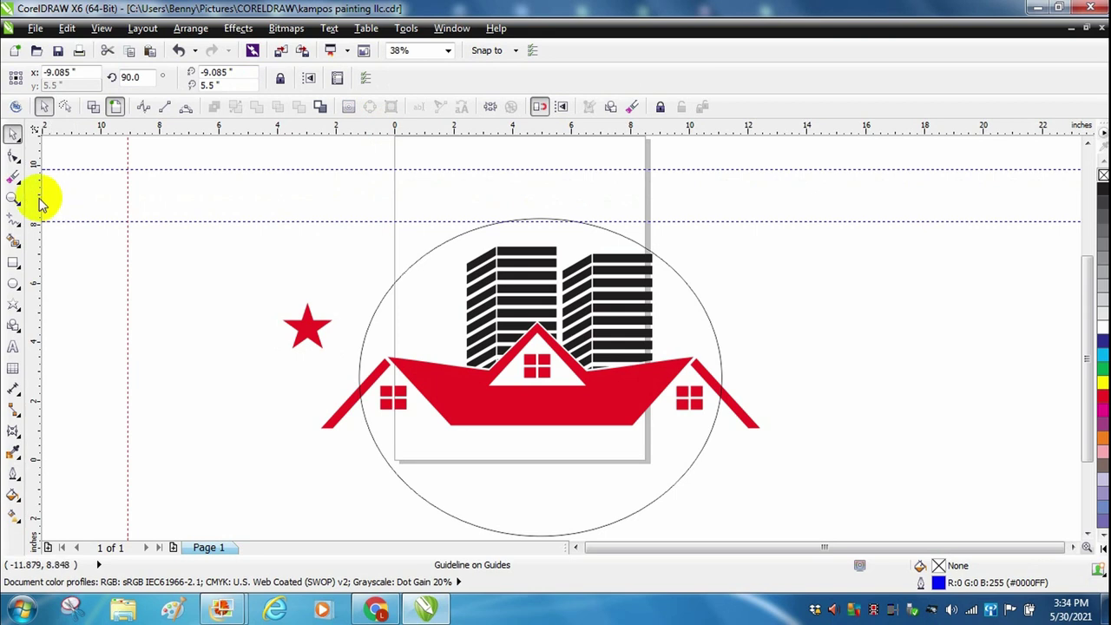
drag(40, 202, 73, 201)
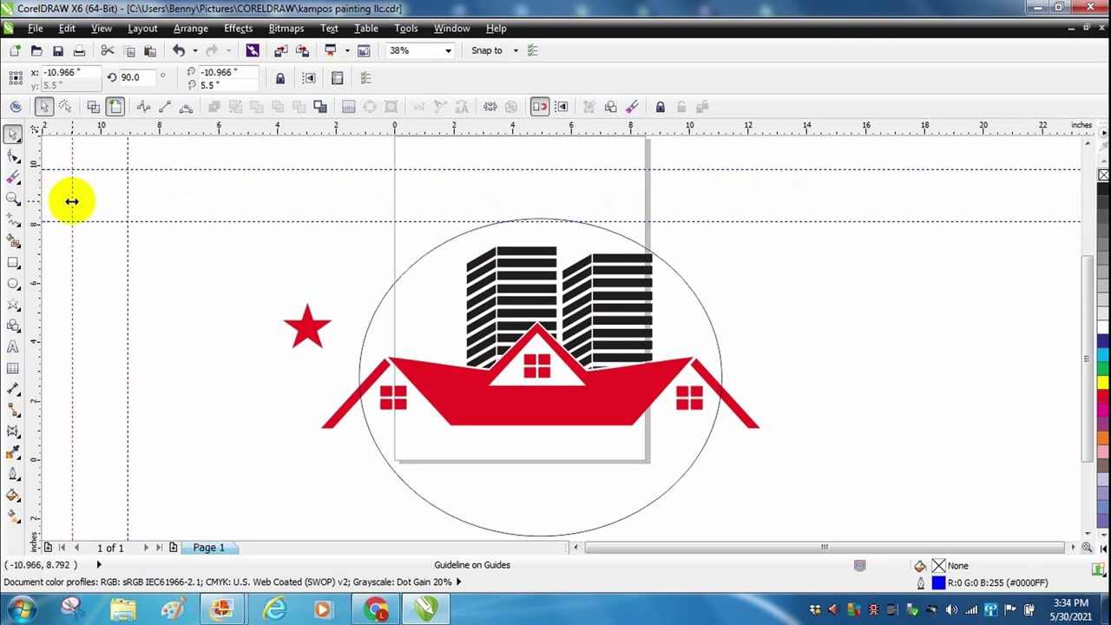
key(ctrl+z)
Move the guidelines onto the ellipse, one through its centre at about 2.84 inches and the other across its upper half.
drag(193, 221, 248, 373)
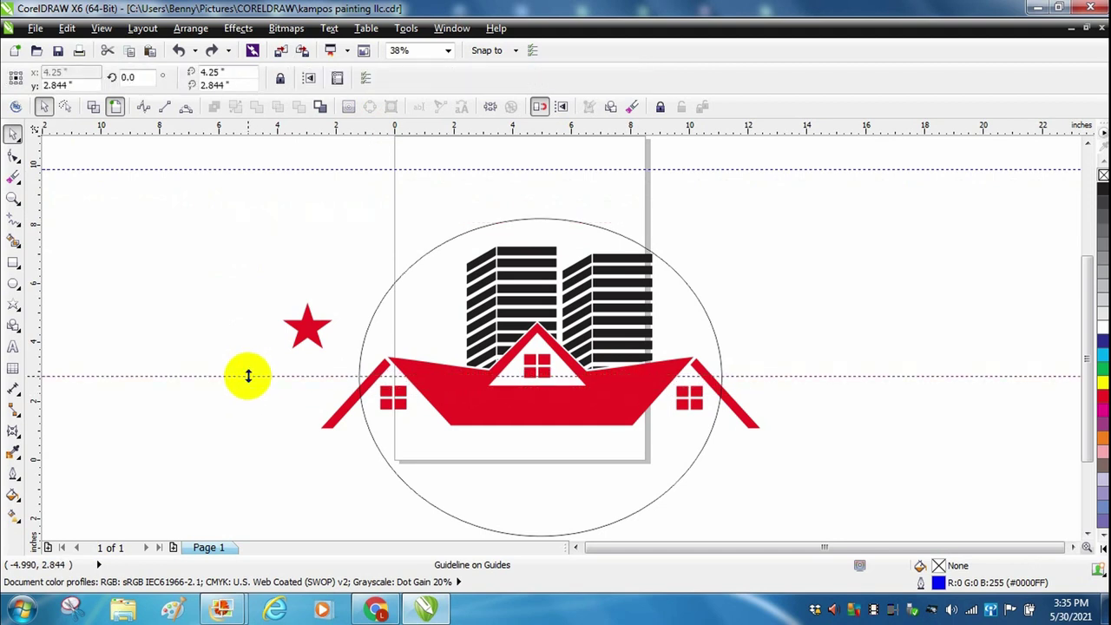
click(356, 312)
Copy the red star to just above the top of the ellipse and centre the copy horizontally with the ellipse.
click(307, 327)
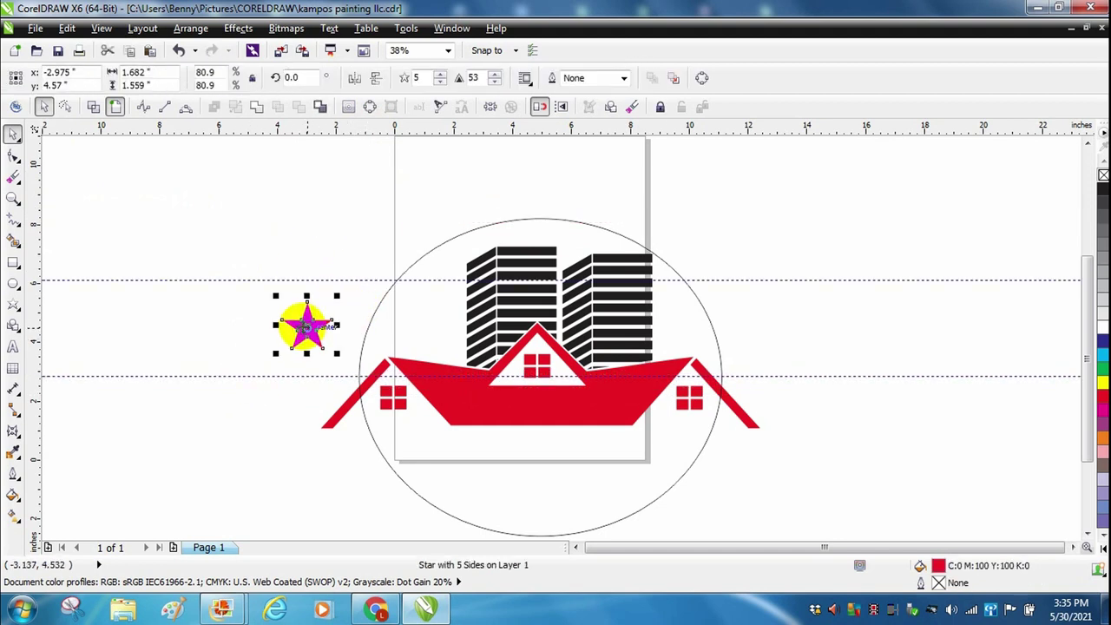
drag(307, 327, 546, 201)
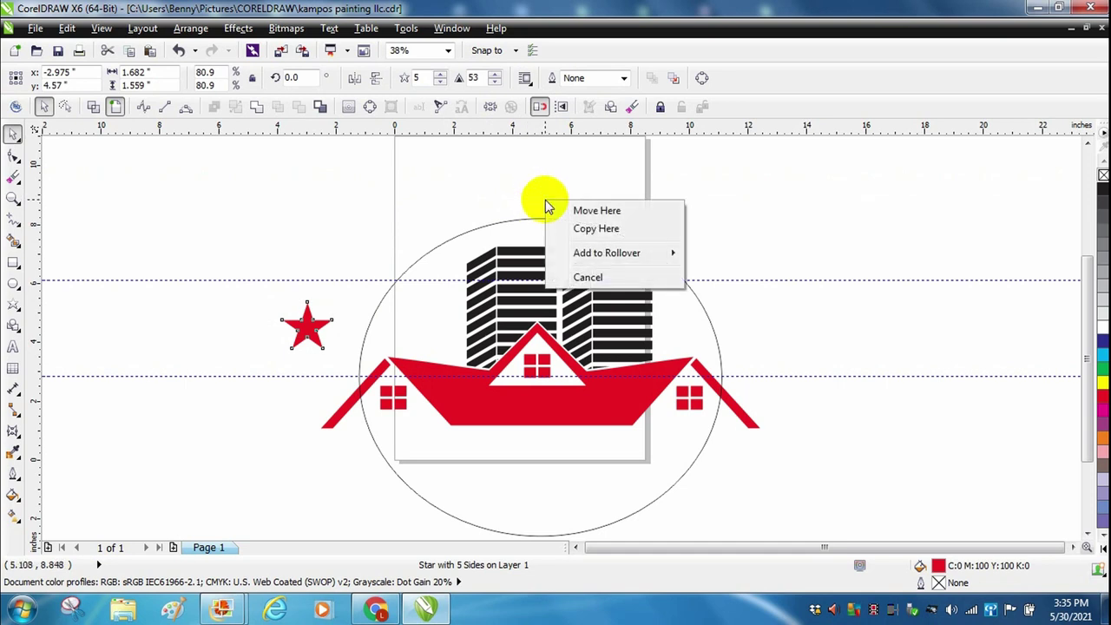
click(596, 229)
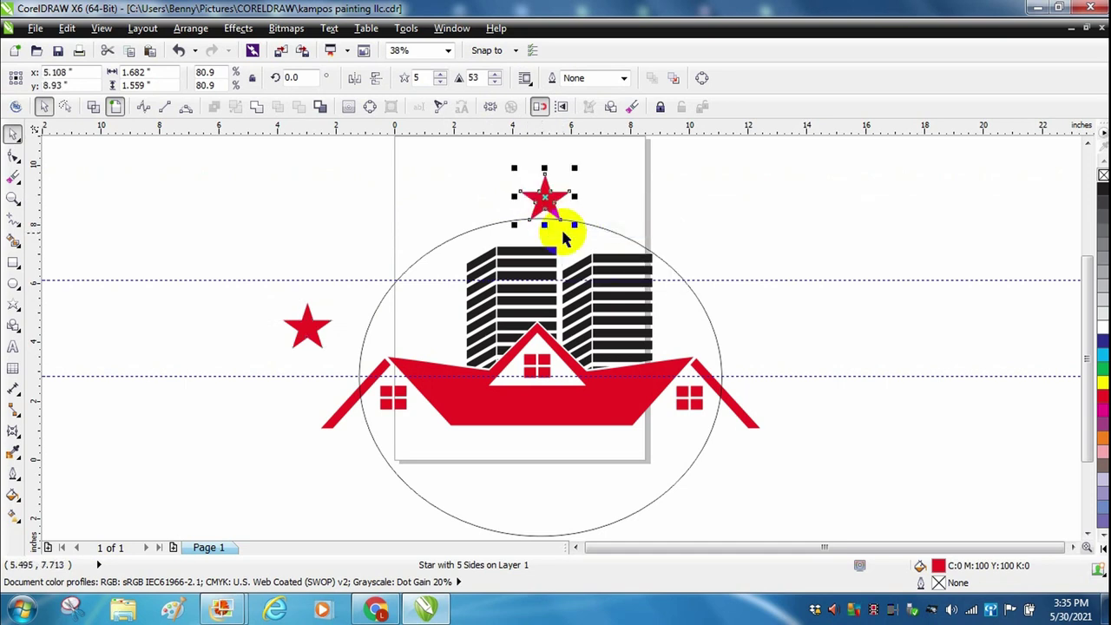
shift+click(492, 233)
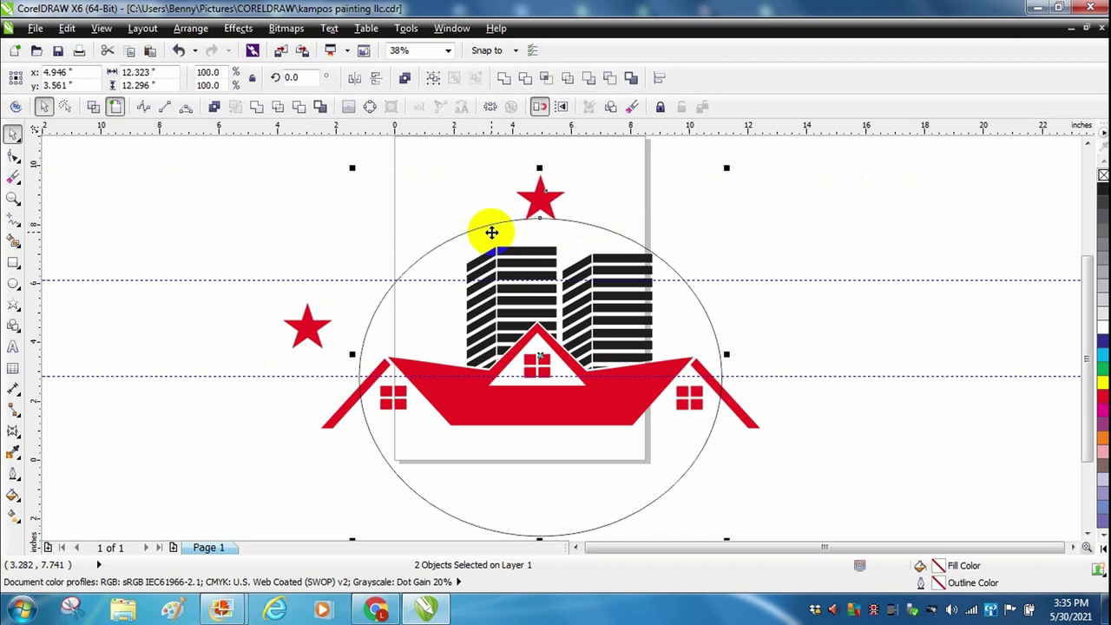
click(608, 194)
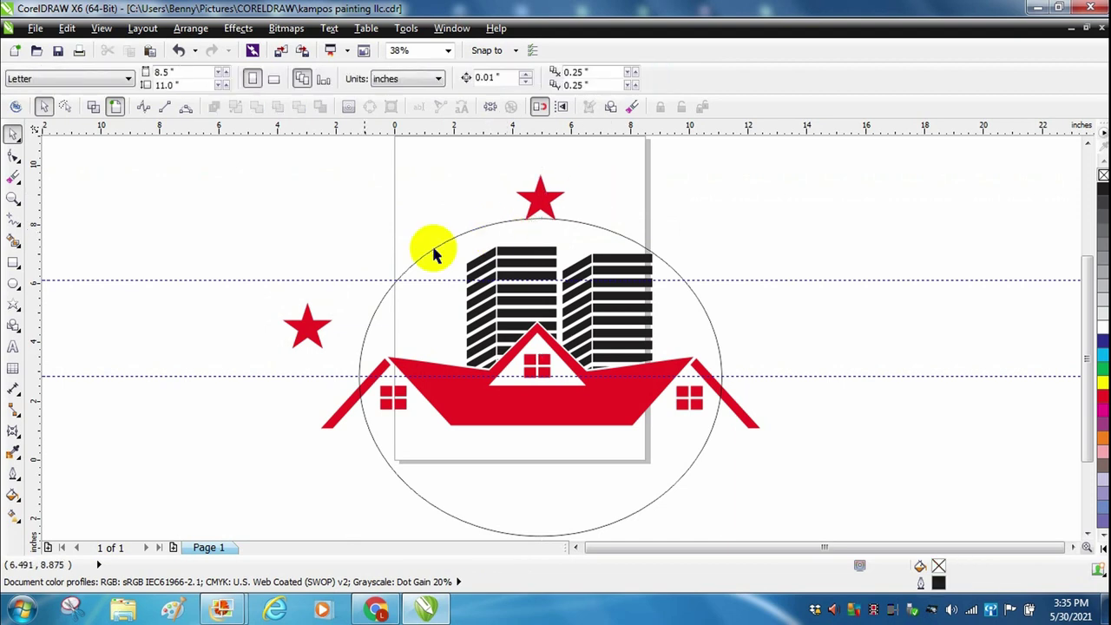
Move the original star to where the upper guideline meets the ellipse's left side and copy it to the matching point on the right.
click(301, 339)
drag(302, 337, 690, 265)
click(712, 294)
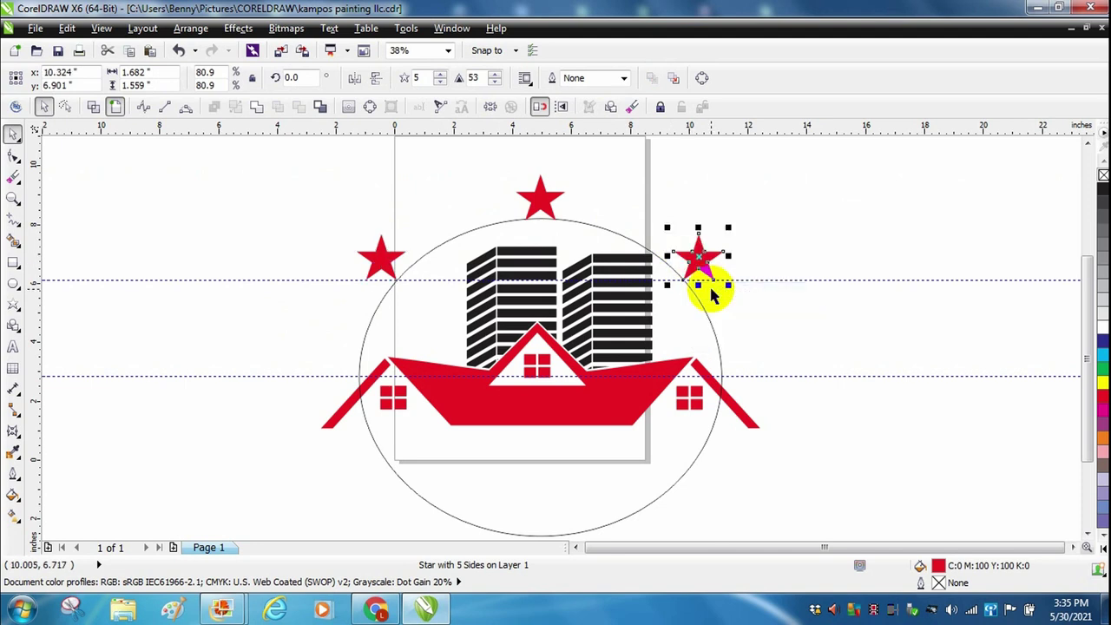
click(770, 193)
Copy the star to the lower guideline outside the ellipse's right side and again to the matching point on the left.
click(701, 255)
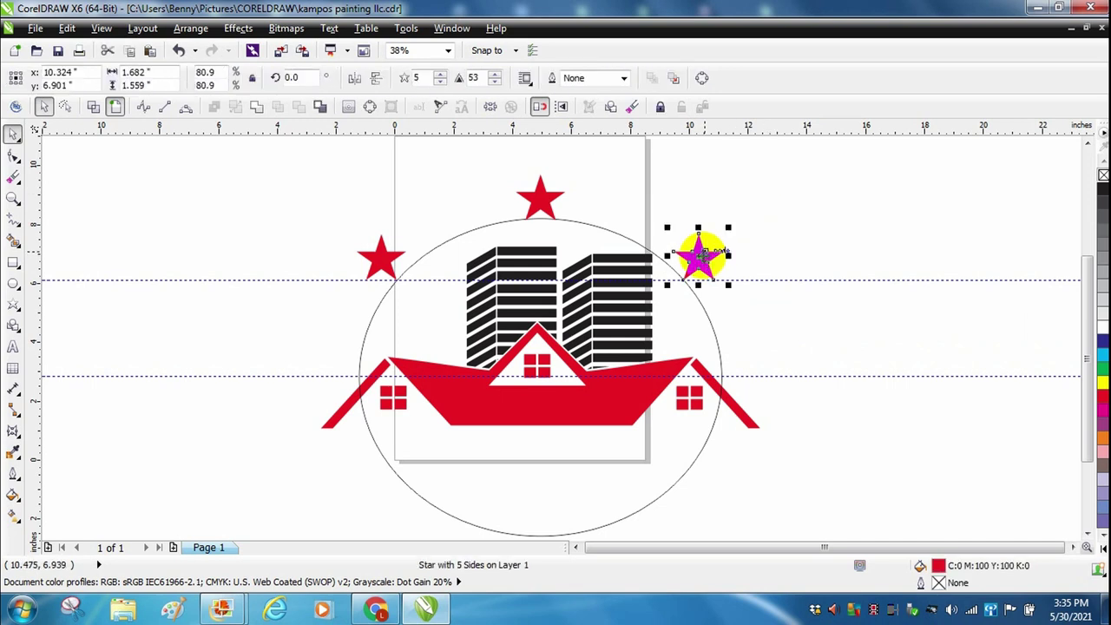
drag(701, 255, 749, 354)
click(771, 377)
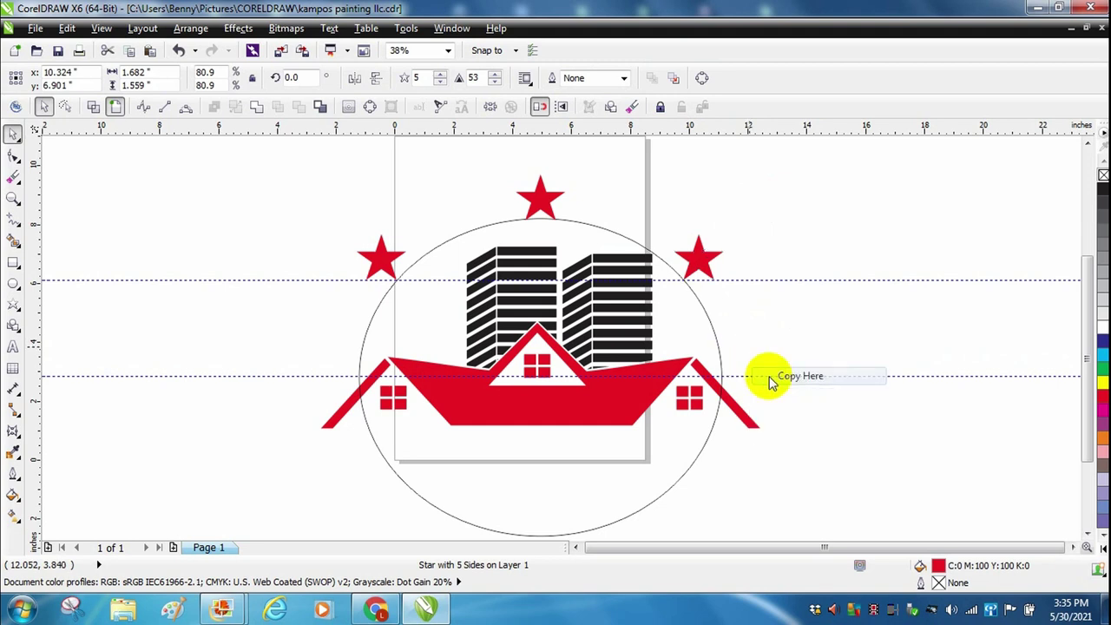
drag(743, 351, 337, 355)
Delete both horizontal guidelines and the ellipse.
click(263, 374)
key(Delete)
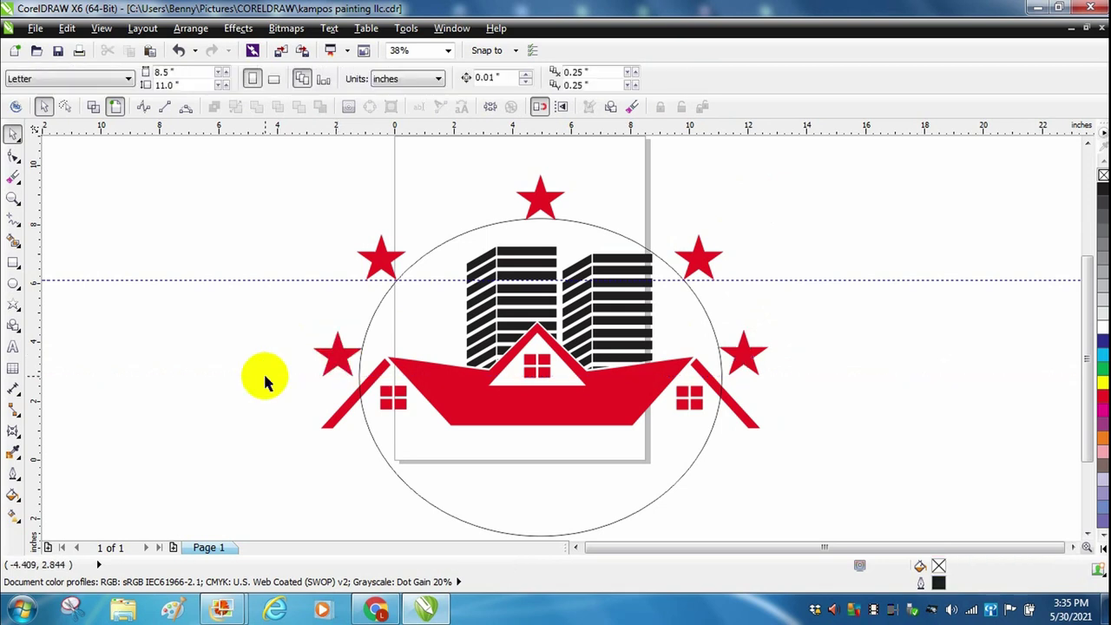
click(274, 279)
key(Delete)
click(420, 285)
key(Delete)
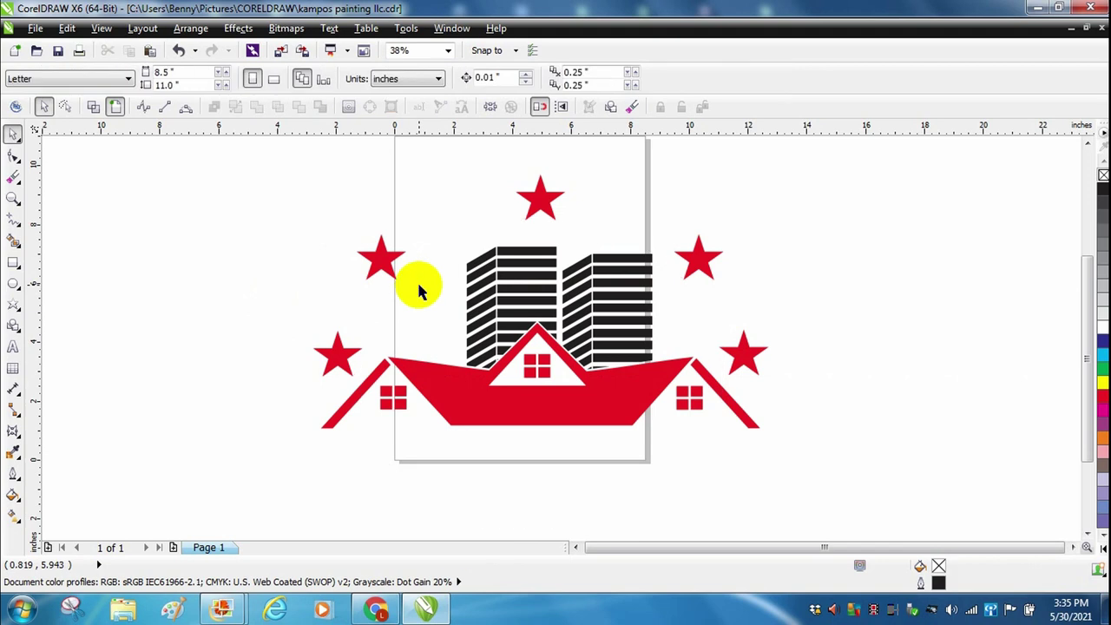
Weld the five stars and the red roof into a single curve.
click(378, 257)
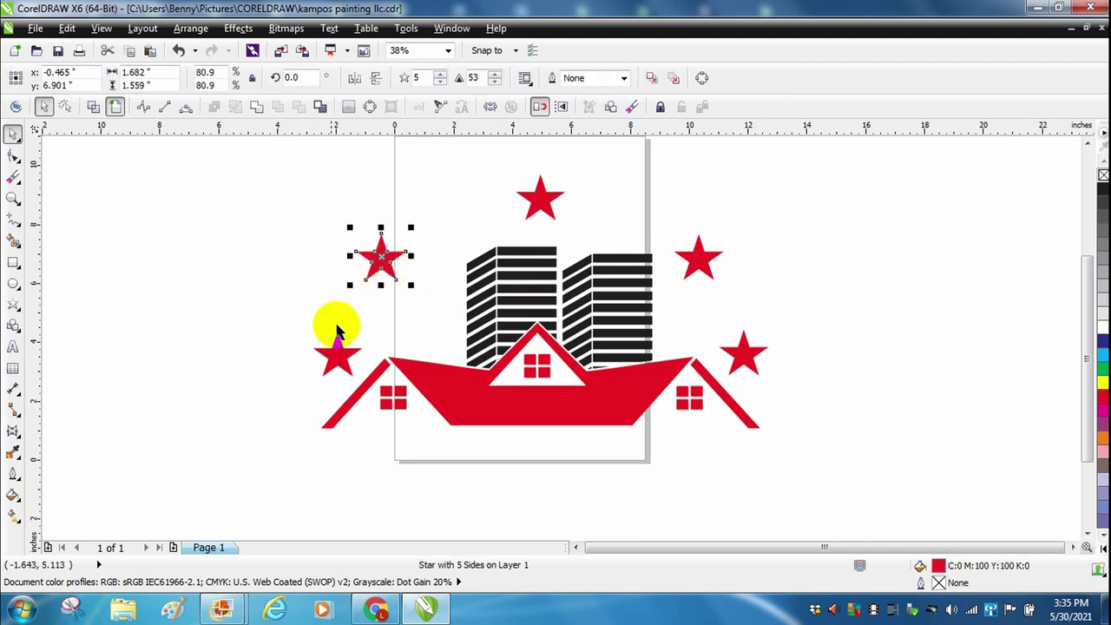
shift+click(335, 360)
shift+click(541, 196)
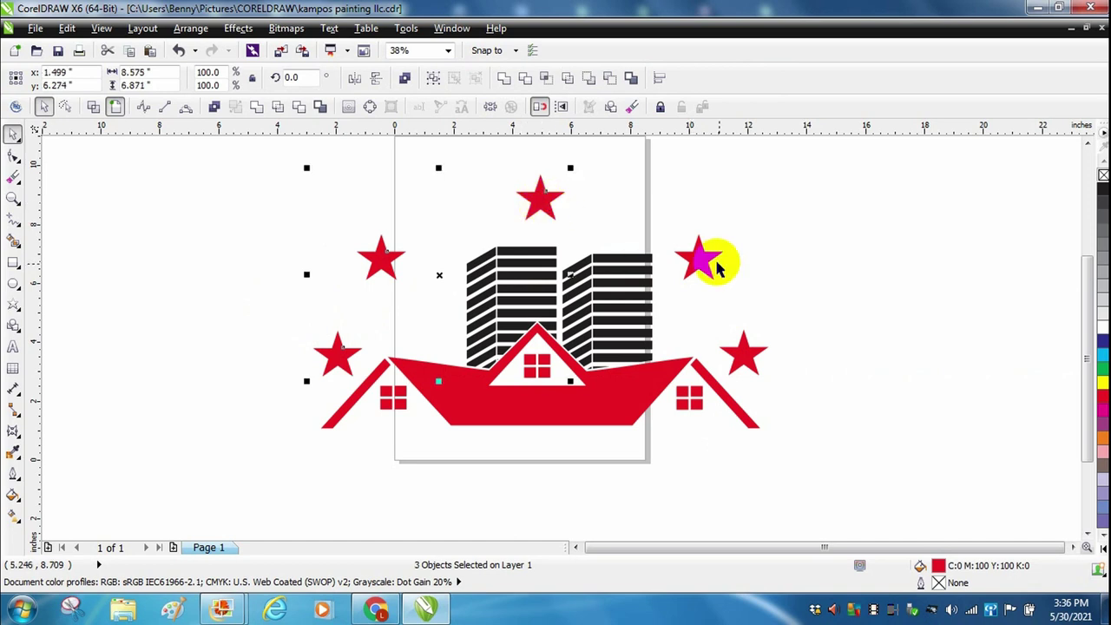
shift+click(695, 261)
shift+click(727, 355)
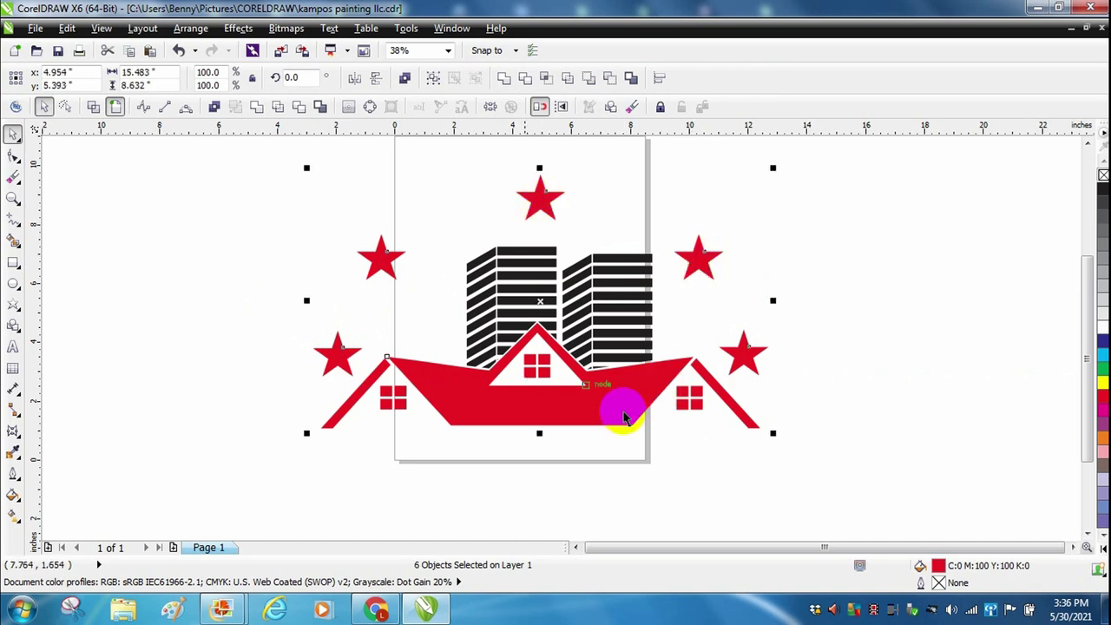
click(255, 107)
click(186, 256)
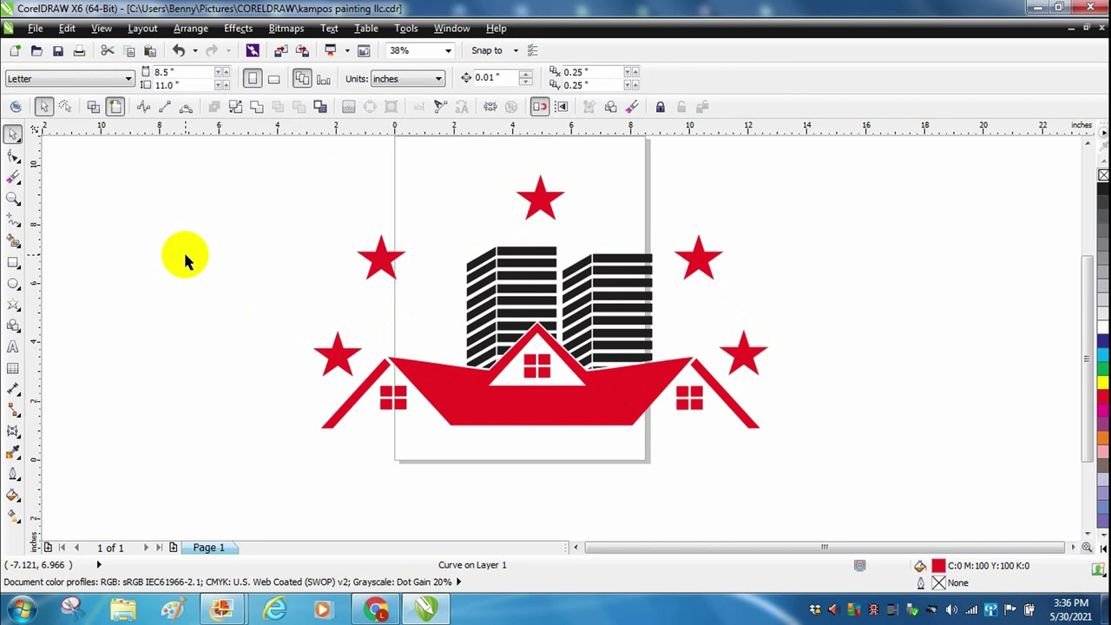
Add the text "STICKER AFICIONADO" in the empty area below the roof.
click(12, 350)
click(268, 517)
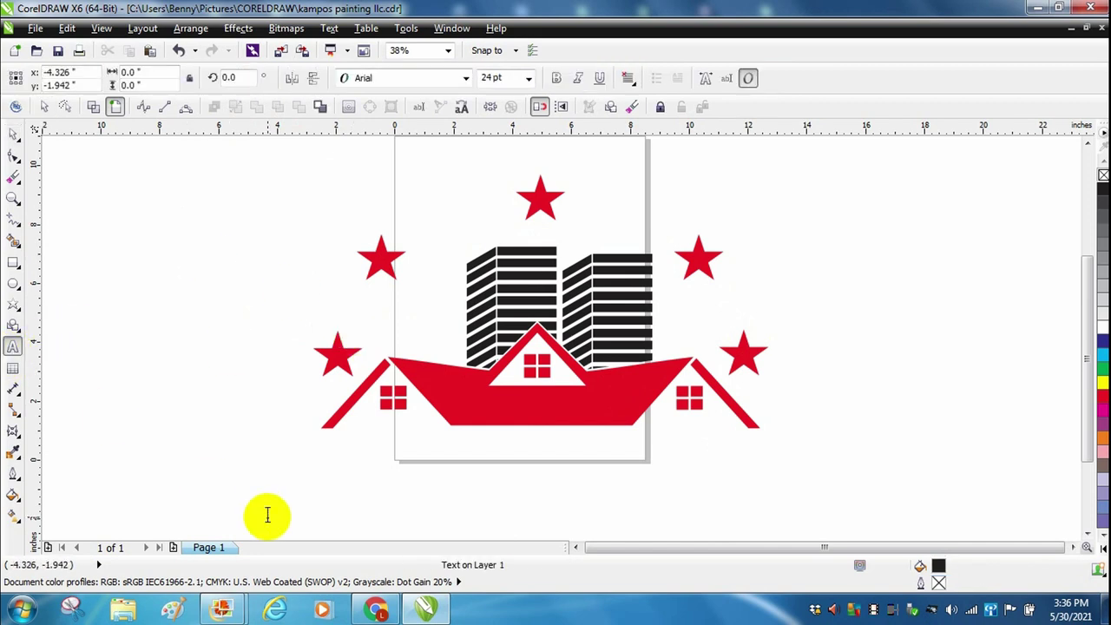
click(322, 524)
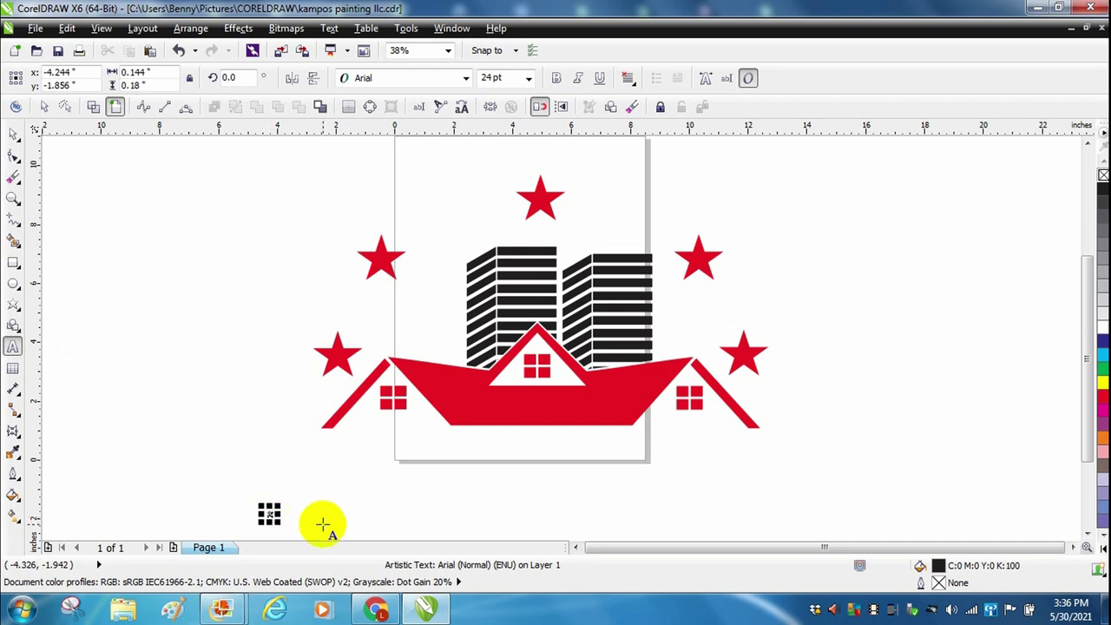
key(ctrl+v)
Enlarge the "STICKER AFICIONADO" text to about 15 inches wide and place it below the roof.
key(ctrl+space)
drag(373, 519, 708, 514)
drag(426, 457, 484, 409)
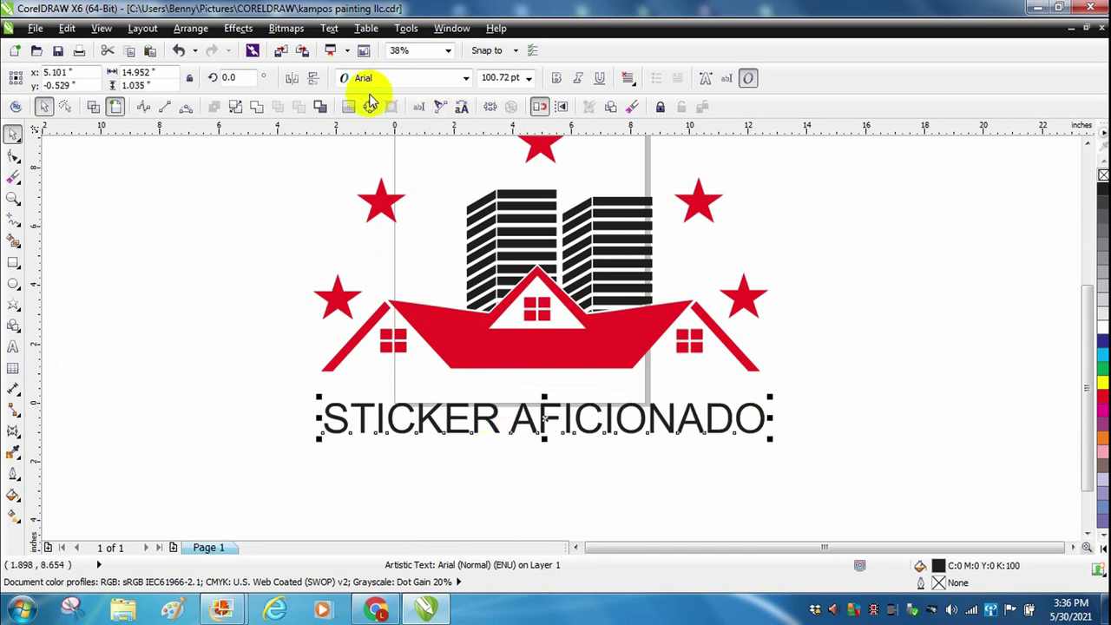
drag(1085, 365, 1082, 340)
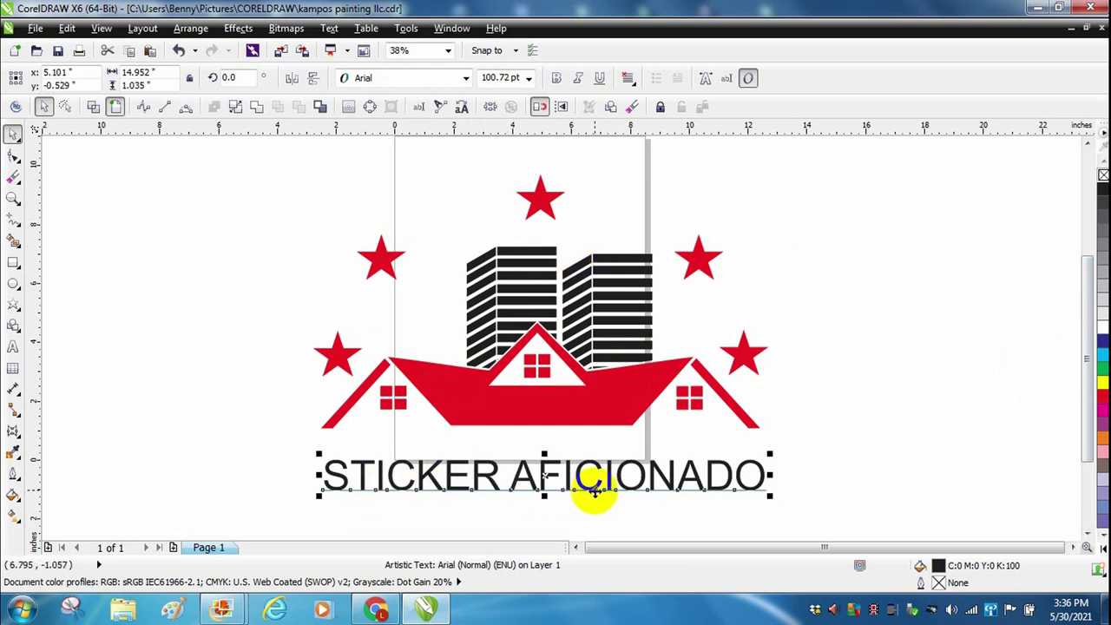
Set the "STICKER AFICIONADO" text to bold Bell MT.
click(441, 80)
click(372, 113)
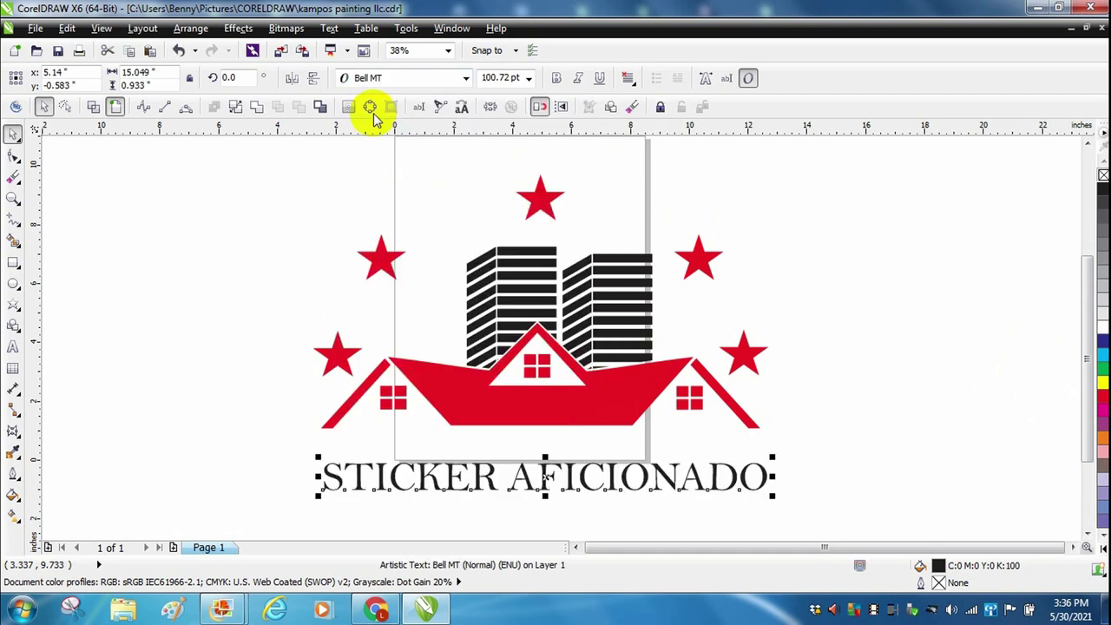
click(556, 79)
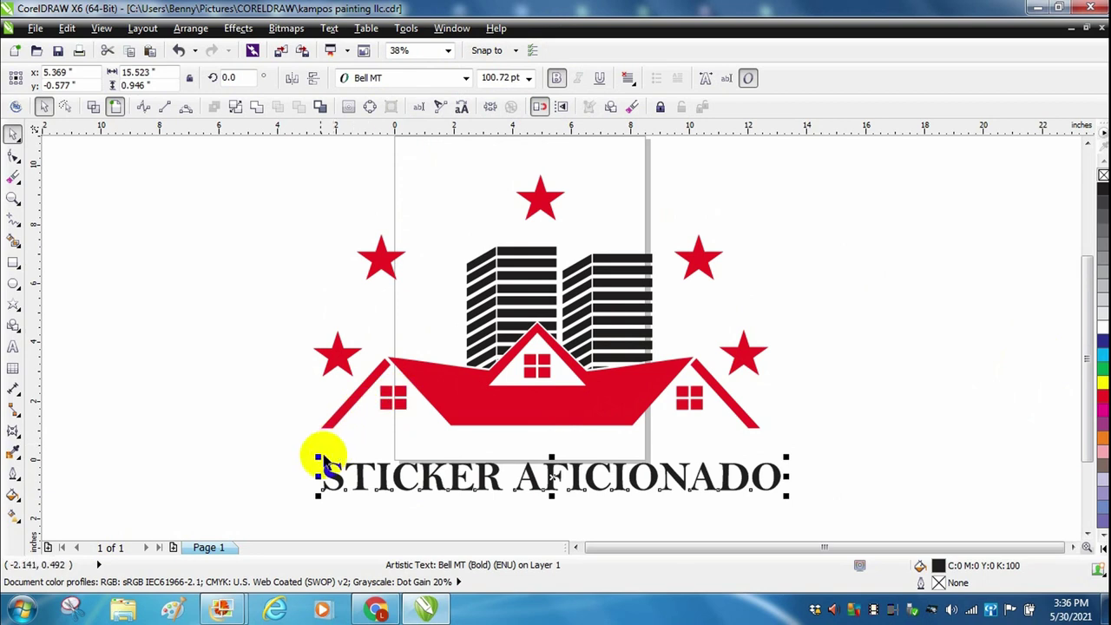
Enlarge the "STICKER AFICIONADO" text to about 17.1 inches wide, centre it under the roof and raise it closer to the roof.
drag(302, 453, 273, 446)
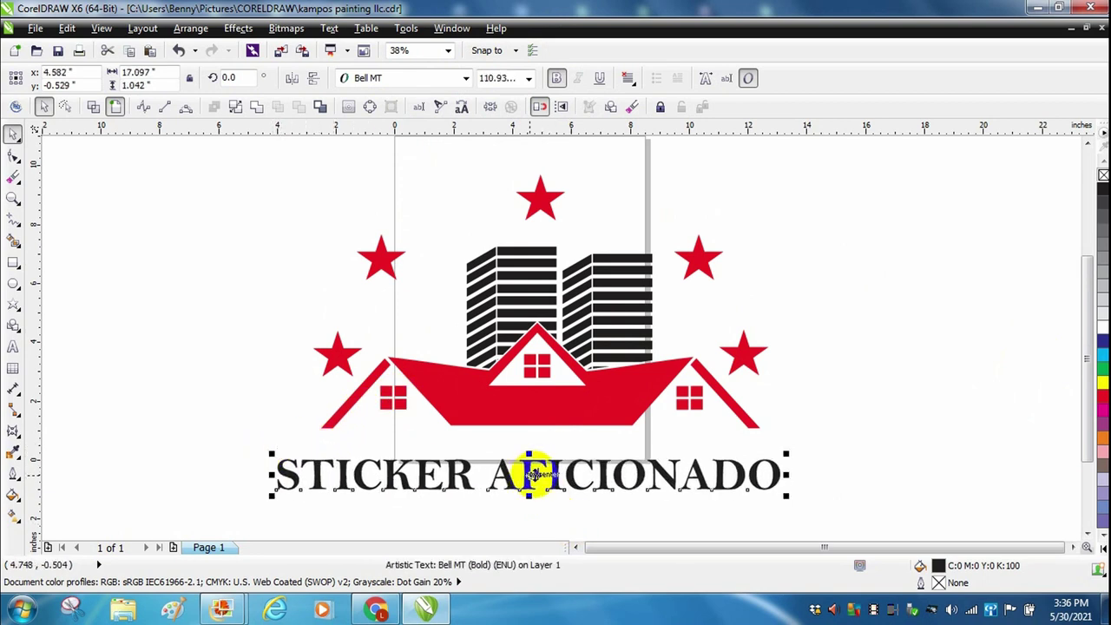
click(547, 439)
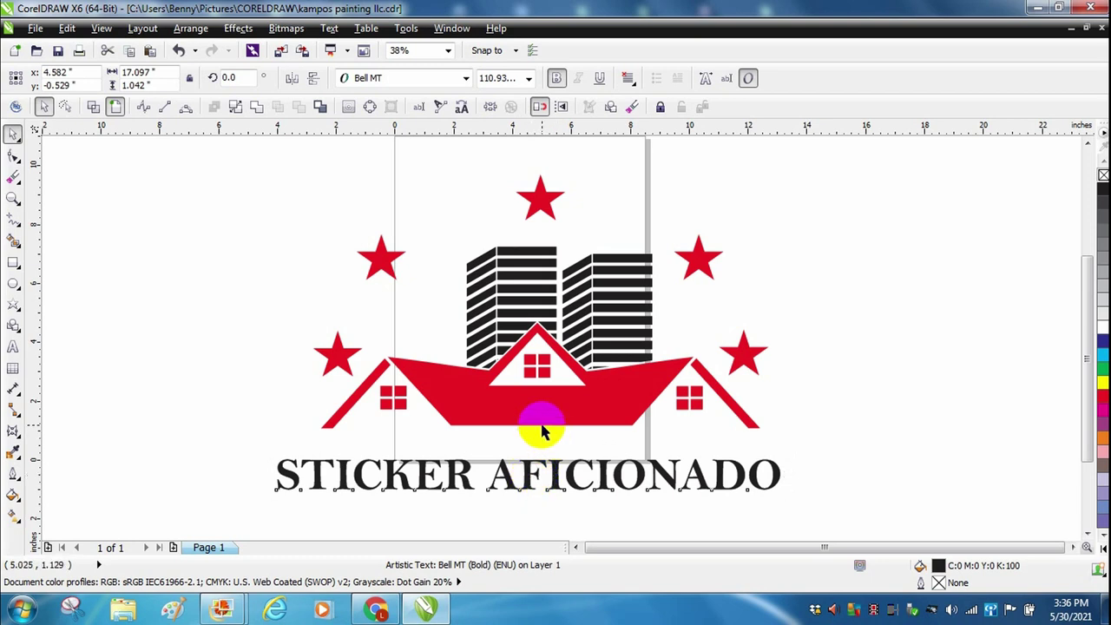
click(673, 472)
drag(673, 471, 673, 466)
key(Escape)
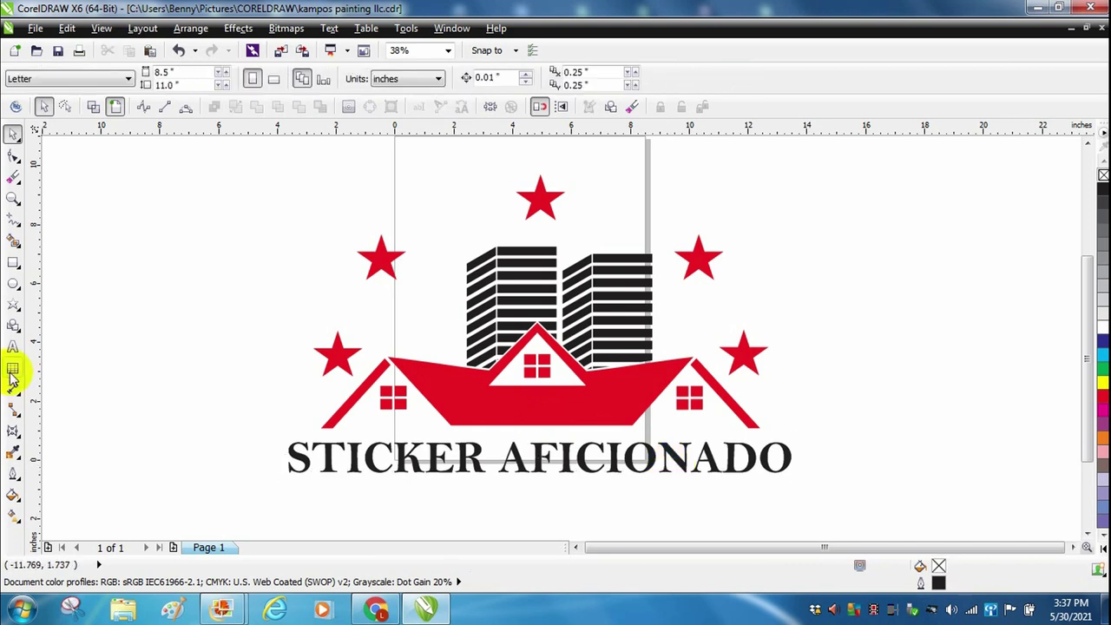
Add the text "REAL STATE" in bold Bell MT, enlarged and centred under "STICKER AFICIONADO".
click(13, 345)
click(511, 525)
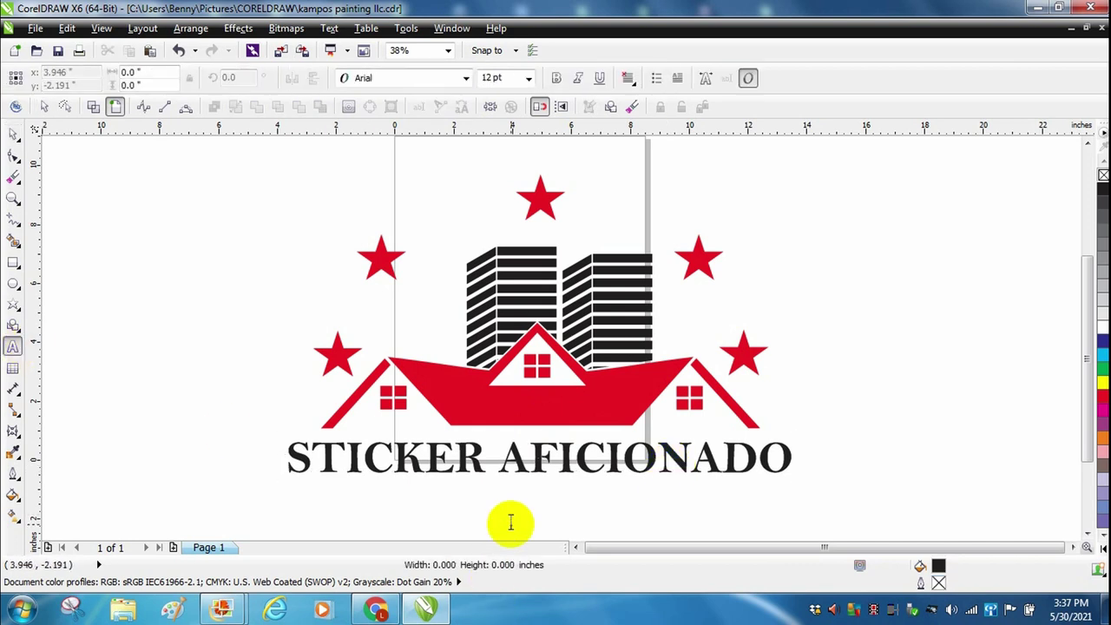
click(11, 138)
click(400, 78)
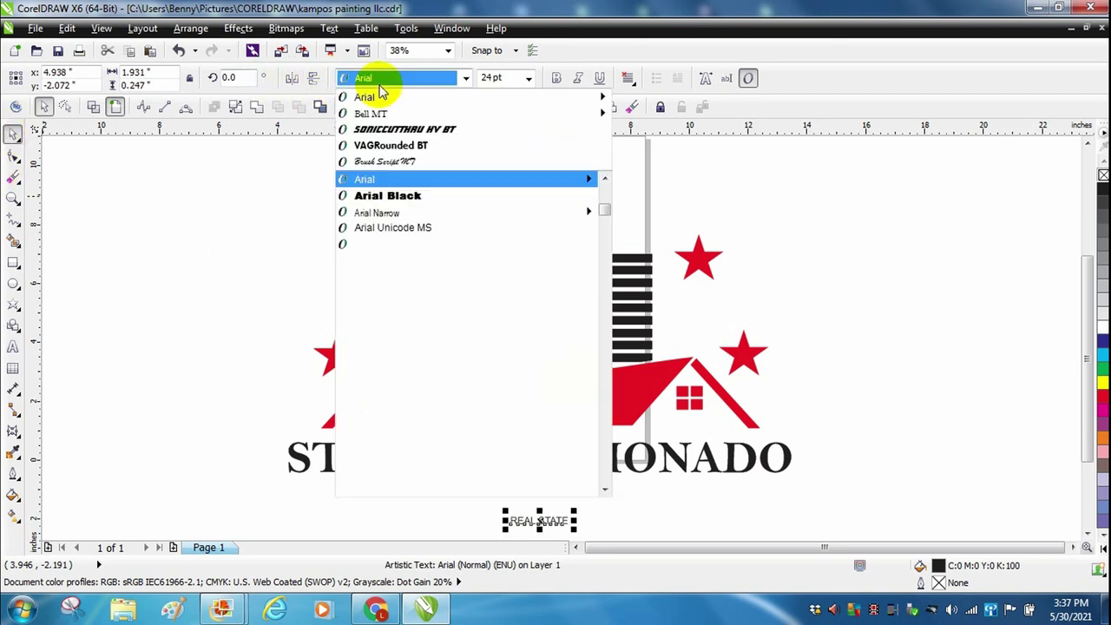
click(378, 113)
click(557, 79)
drag(571, 521, 911, 533)
Scale the complete logo down to about 10.6 by 7.1 inches and move it to the empty area left of the page.
drag(223, 154, 876, 508)
drag(799, 466, 247, 319)
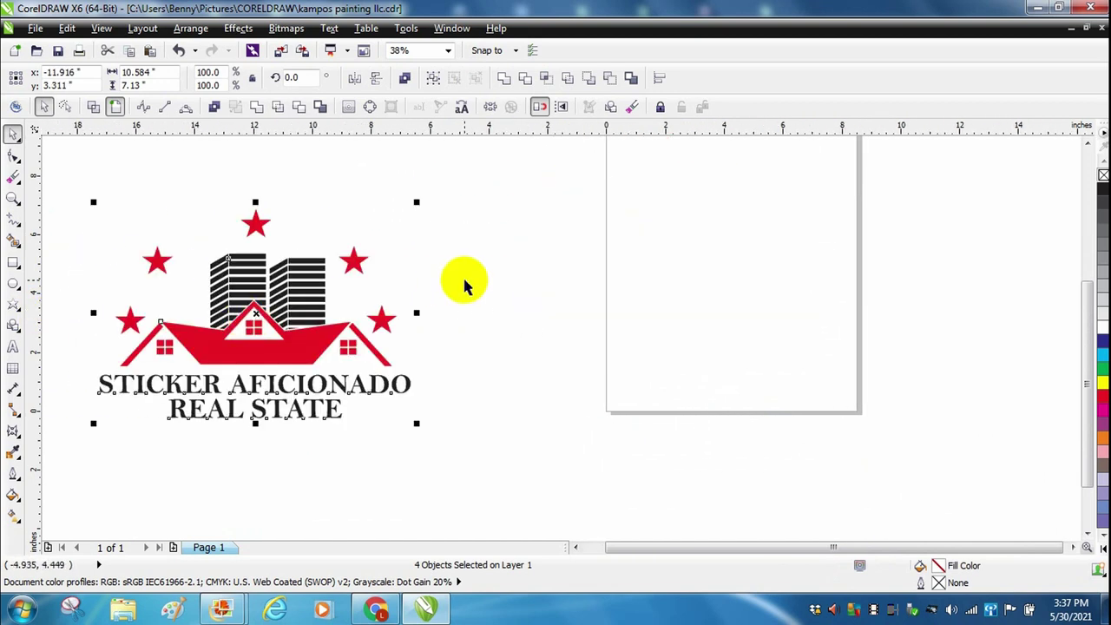
click(465, 286)
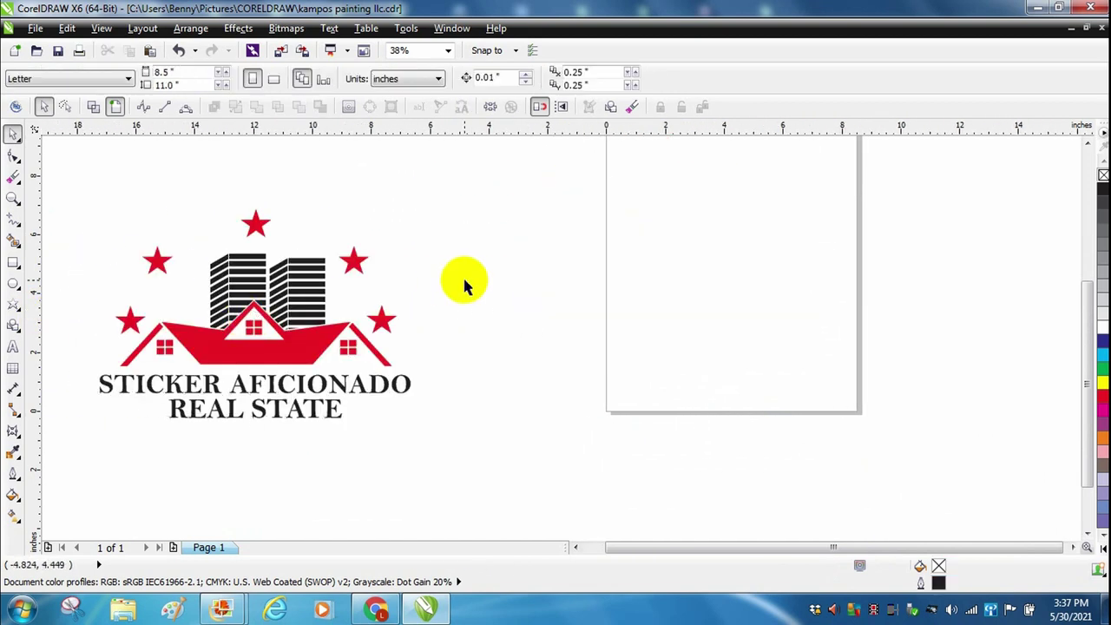
Weld the stars, buildings, roof and both text lines into a single curve and select the result.
click(580, 548)
click(580, 549)
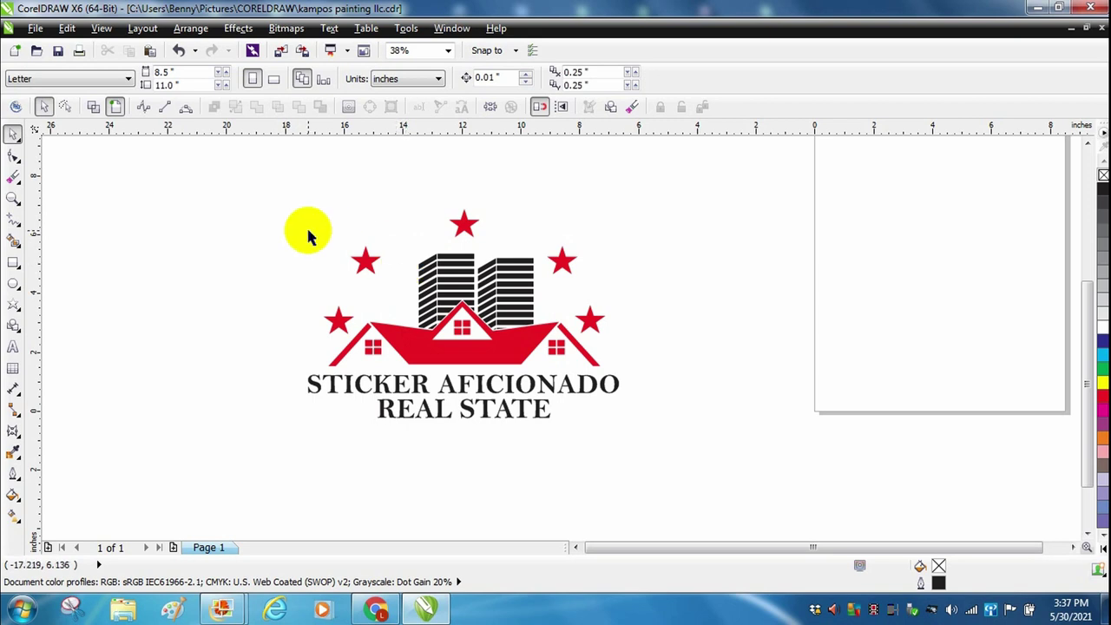
drag(251, 186, 702, 443)
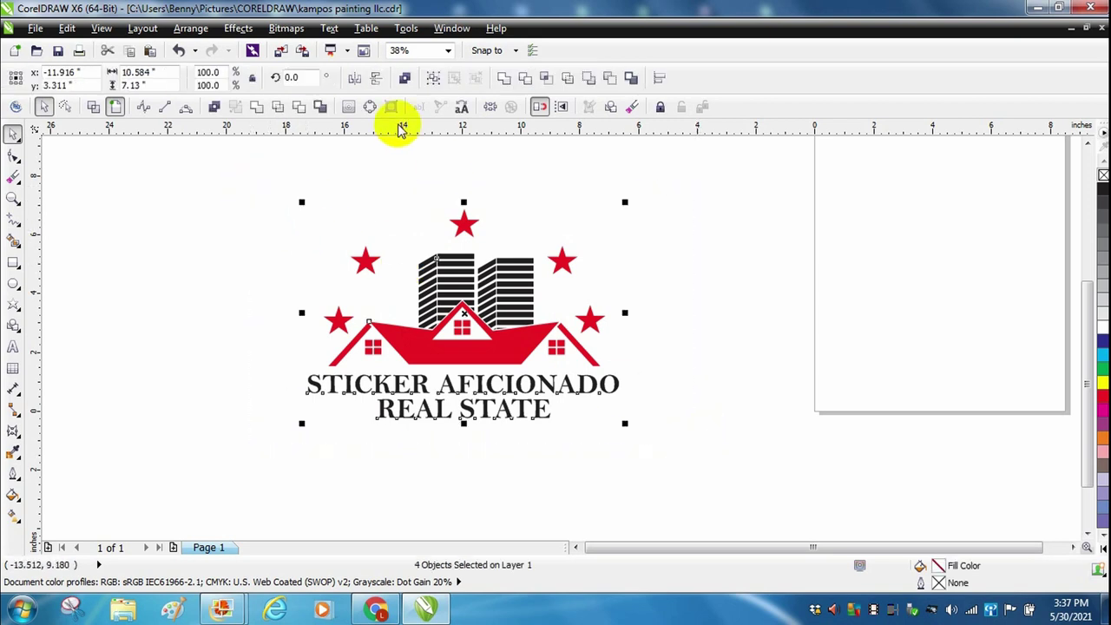
click(258, 109)
click(960, 274)
click(513, 302)
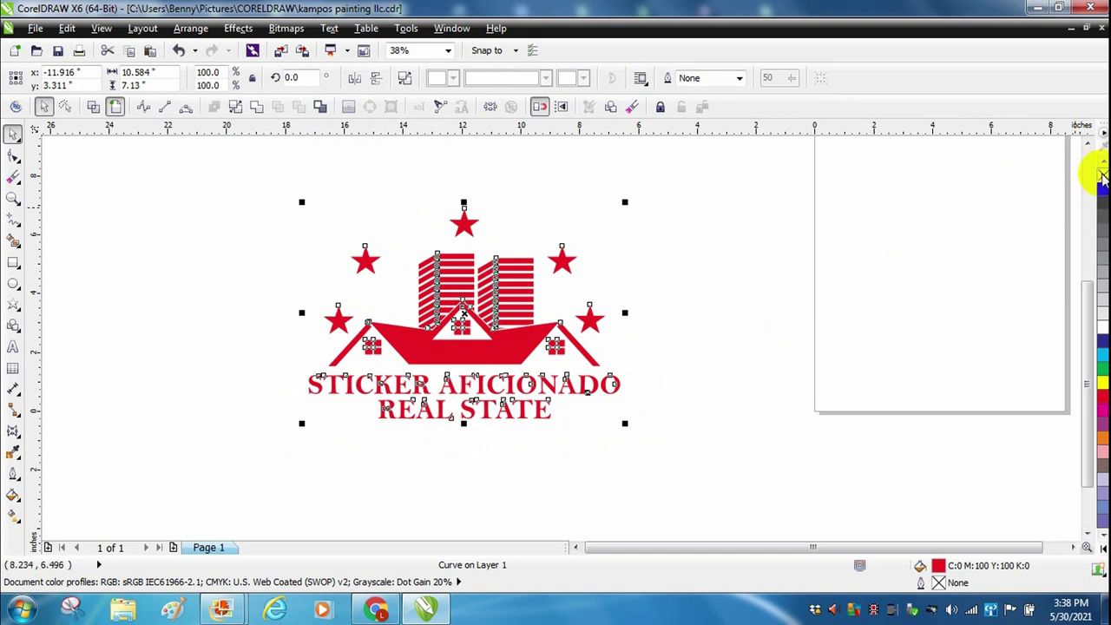
Remove the fill from the welded logo curve and give it a red outline.
click(1101, 176)
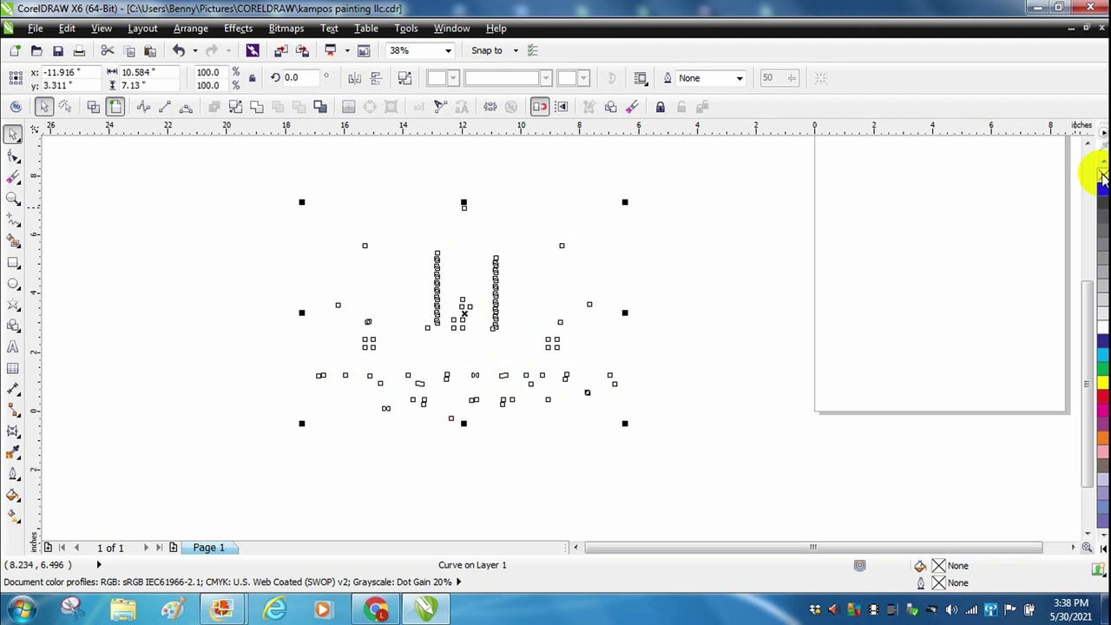
right_click(1103, 401)
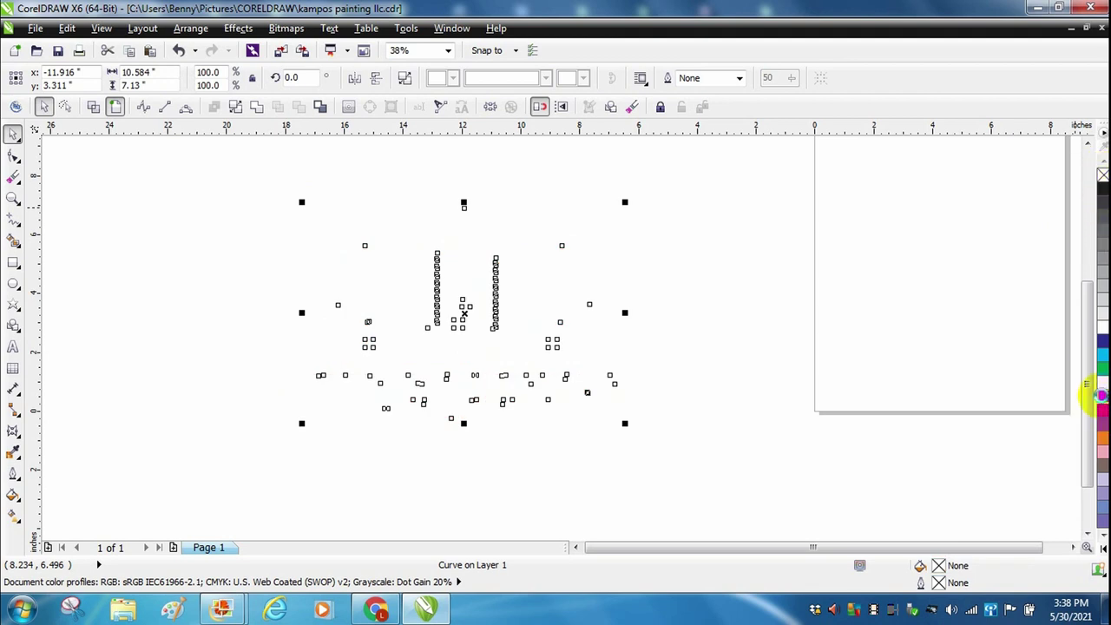
click(713, 473)
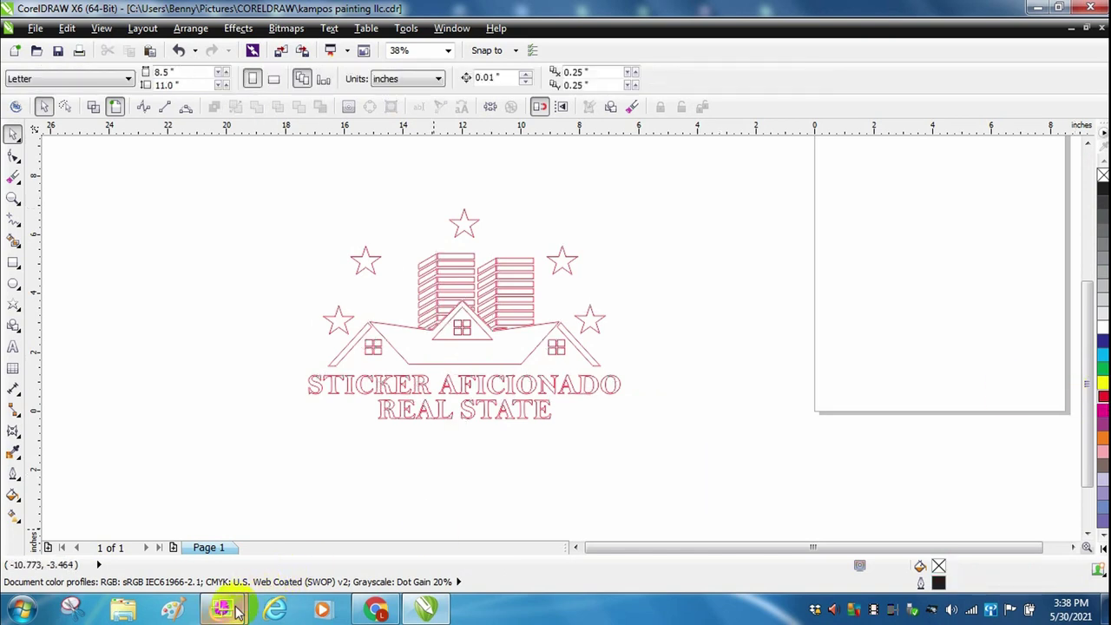
Copy the gold texture image "flg" from Windows Live Photo Gallery and paste it into the CorelDRAW drawing.
mouse_move(223, 608)
click(273, 556)
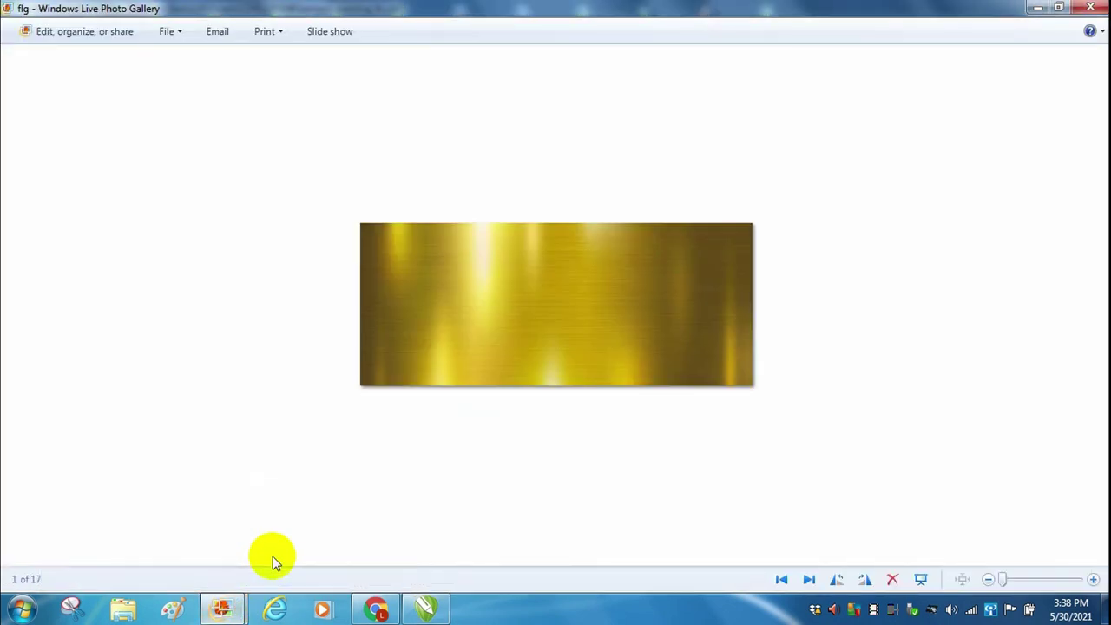
right_click(465, 306)
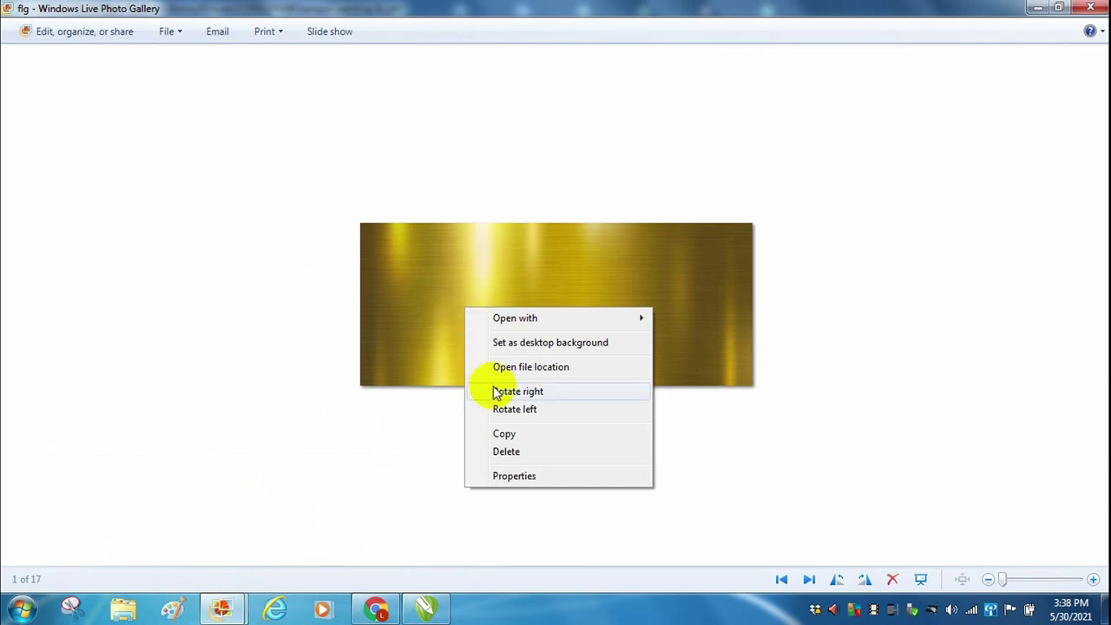
click(503, 434)
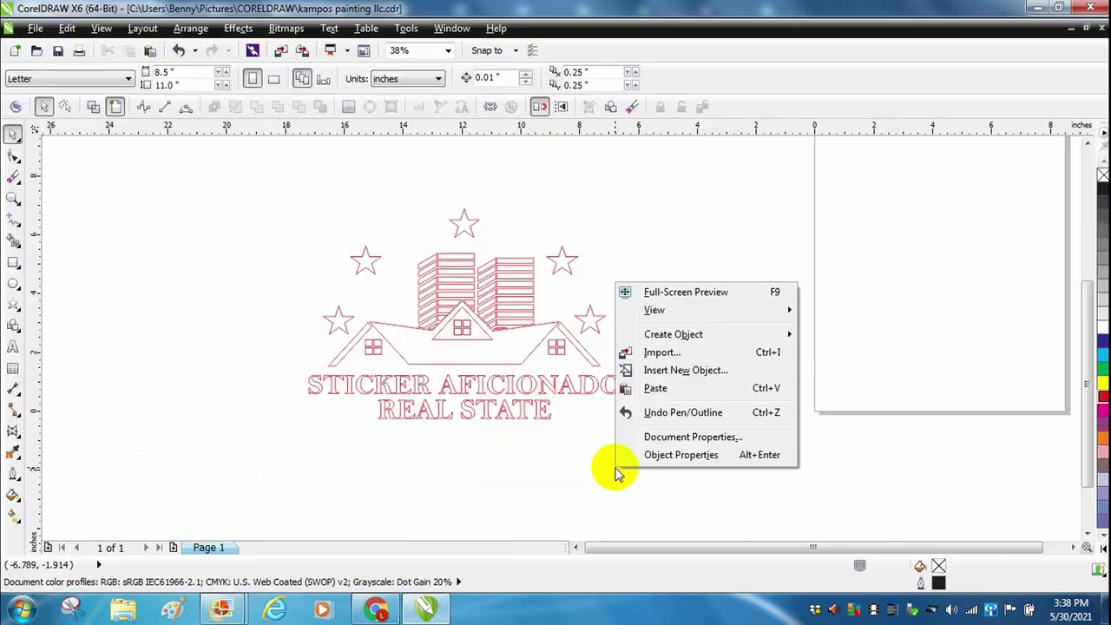
click(652, 388)
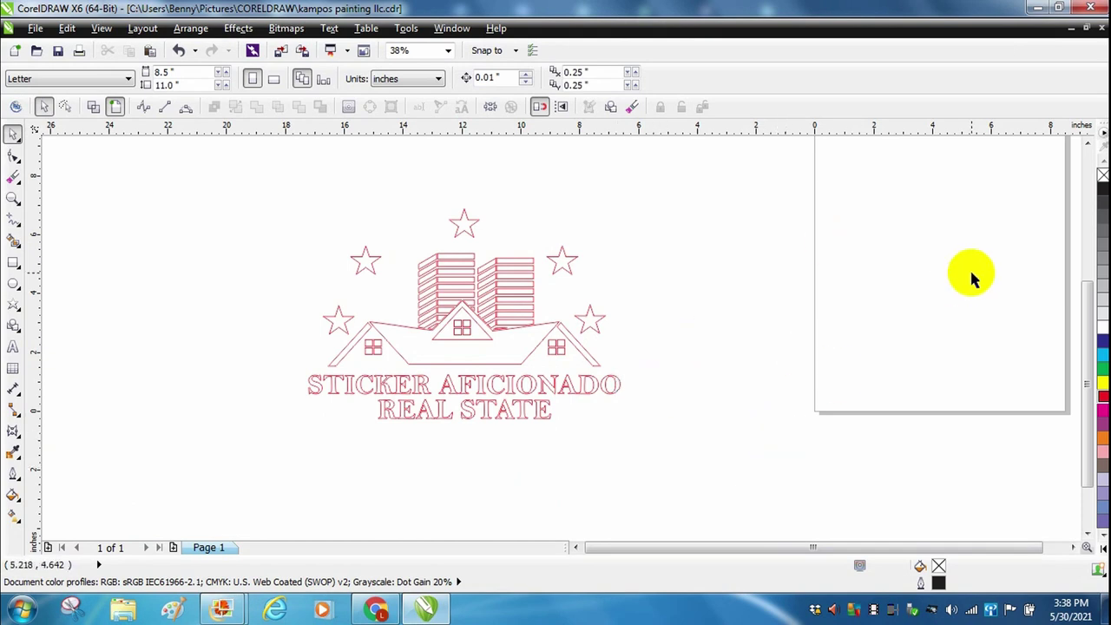
mouse_move(1084, 309)
mouse_down()
mouse_move(1074, 241)
mouse_move(1081, 284)
mouse_up()
right_click(705, 319)
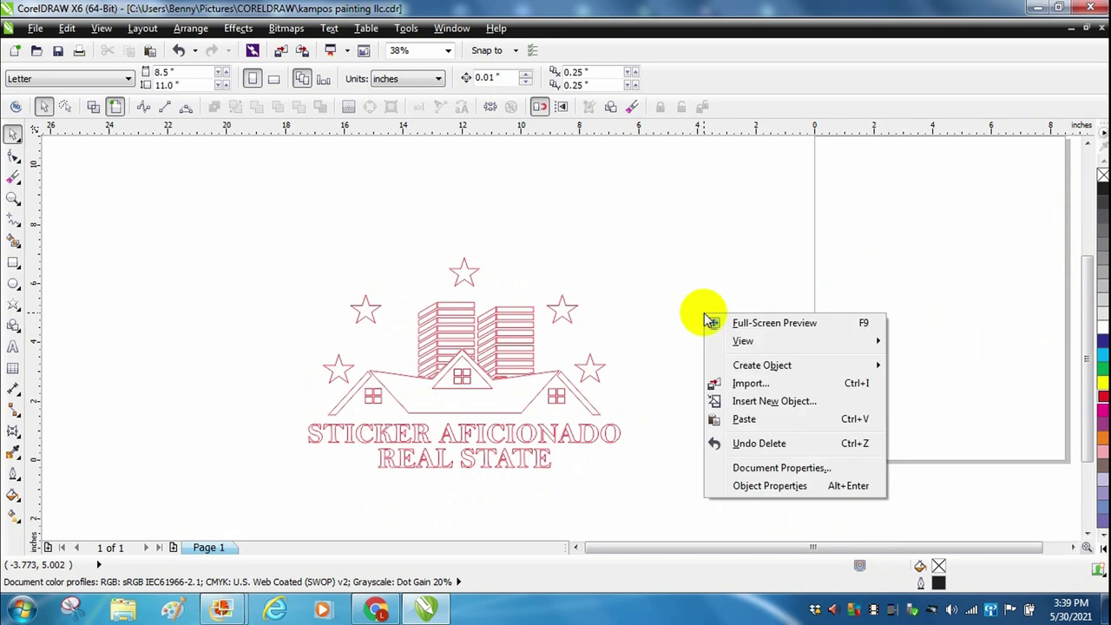
click(737, 426)
Move the gold image over the logo and enlarge it to about 19.5 by 8.1 inches so it covers the whole logo.
drag(440, 364, 377, 426)
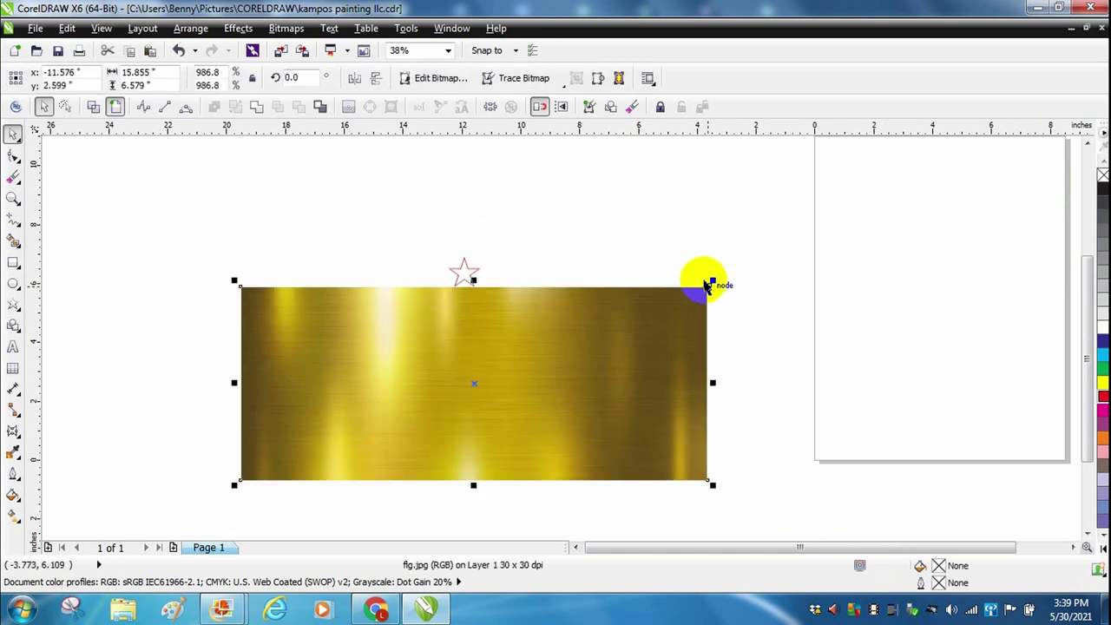
drag(711, 282, 823, 208)
drag(692, 363, 635, 368)
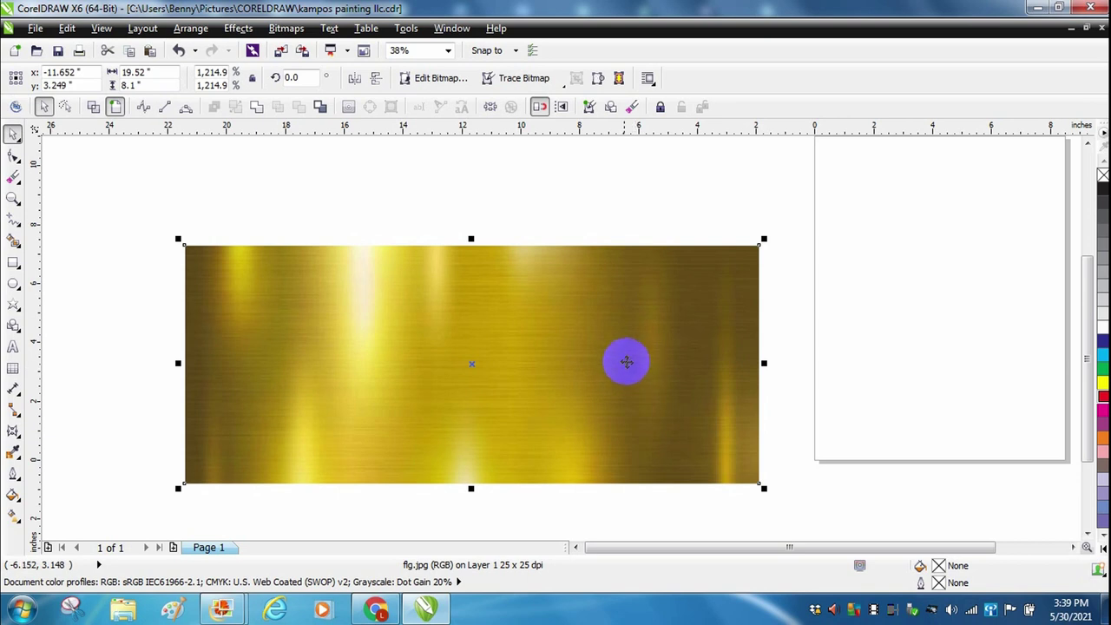
Send the gold image to the back of the page, behind the red logo outline.
right_click(554, 249)
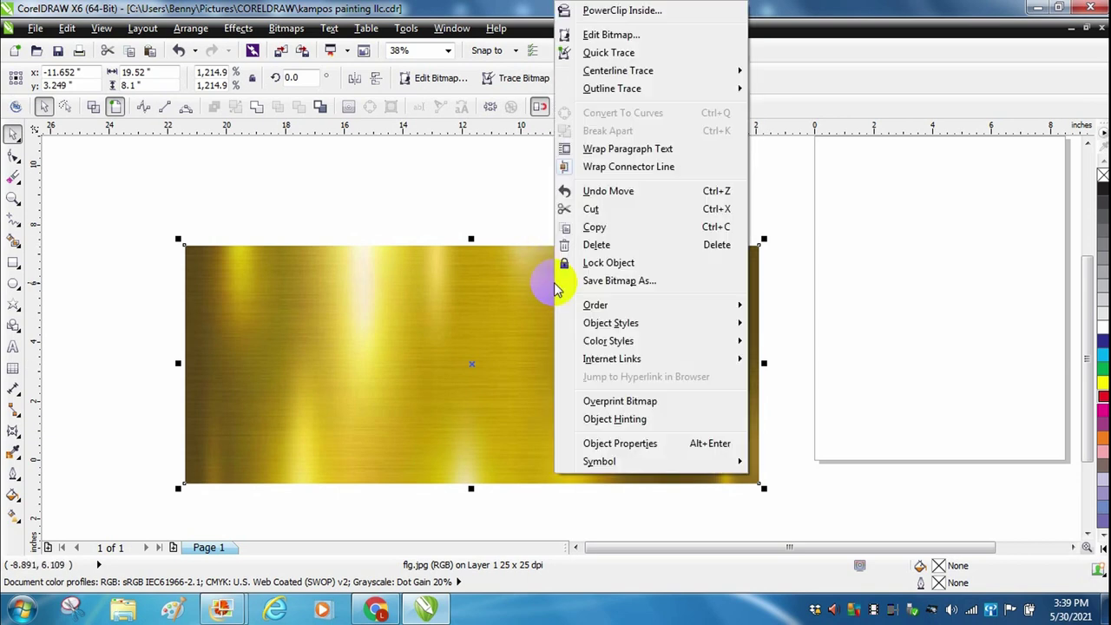
click(841, 162)
click(836, 285)
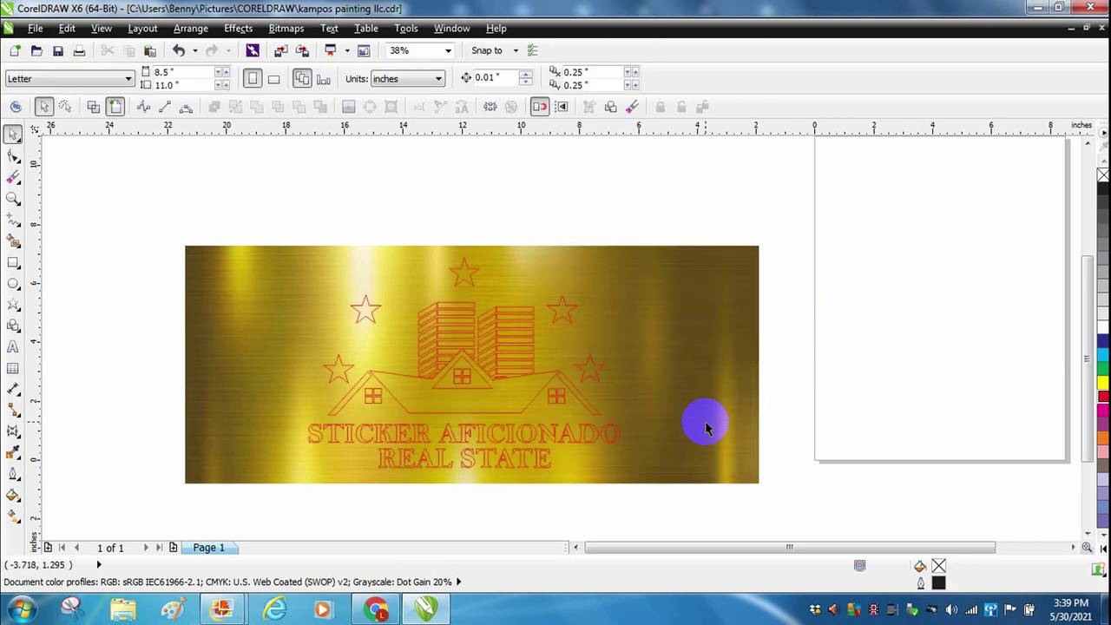
Shift the logo outline slightly left on the gold image and trim its shape out of the image.
drag(149, 195, 608, 264)
drag(452, 356, 423, 352)
drag(159, 214, 892, 506)
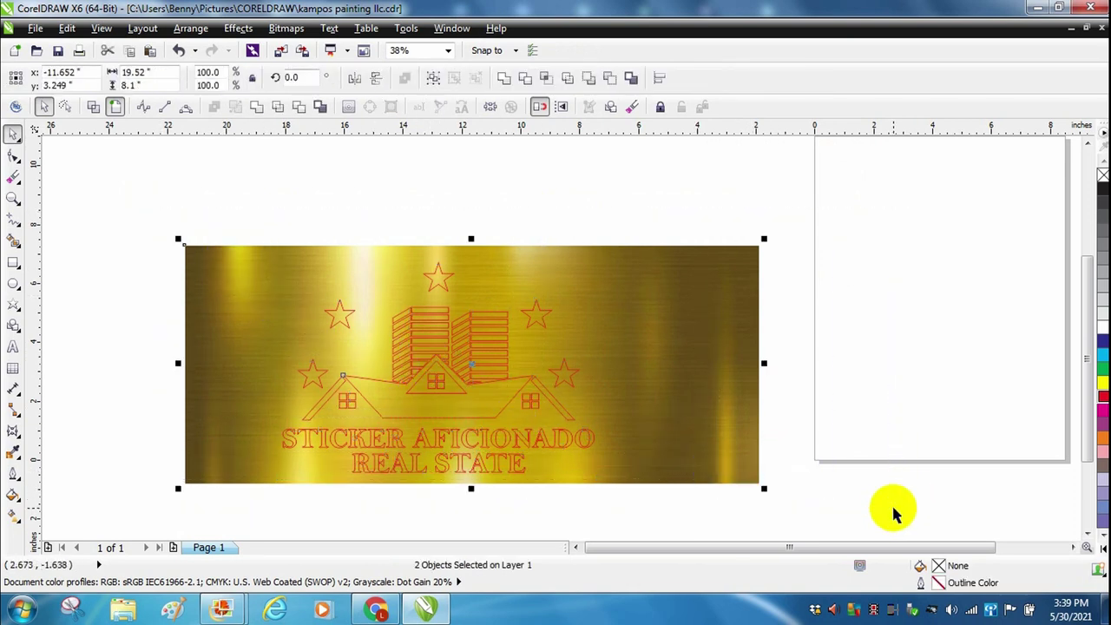
click(302, 109)
Move the trimmed gold image to the right, away from the logo outline, and delete the leftover outline.
drag(307, 278, 565, 276)
drag(450, 341, 213, 360)
key(Delete)
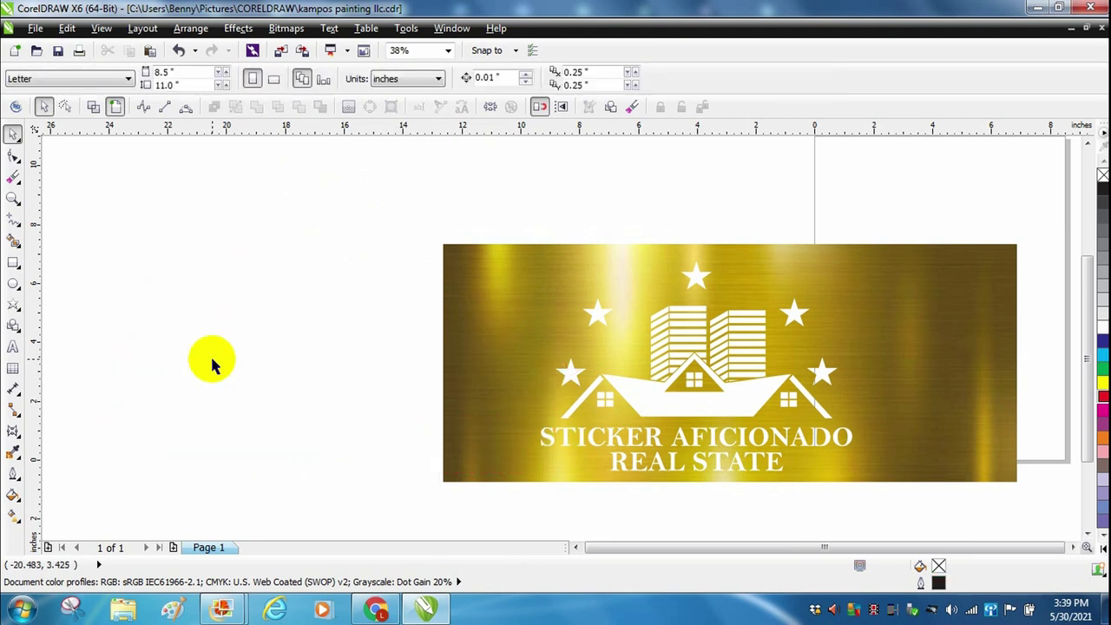
Move the trimmed gold image back to the empty area left of the page, break it apart and remove the background piece.
drag(571, 373, 159, 341)
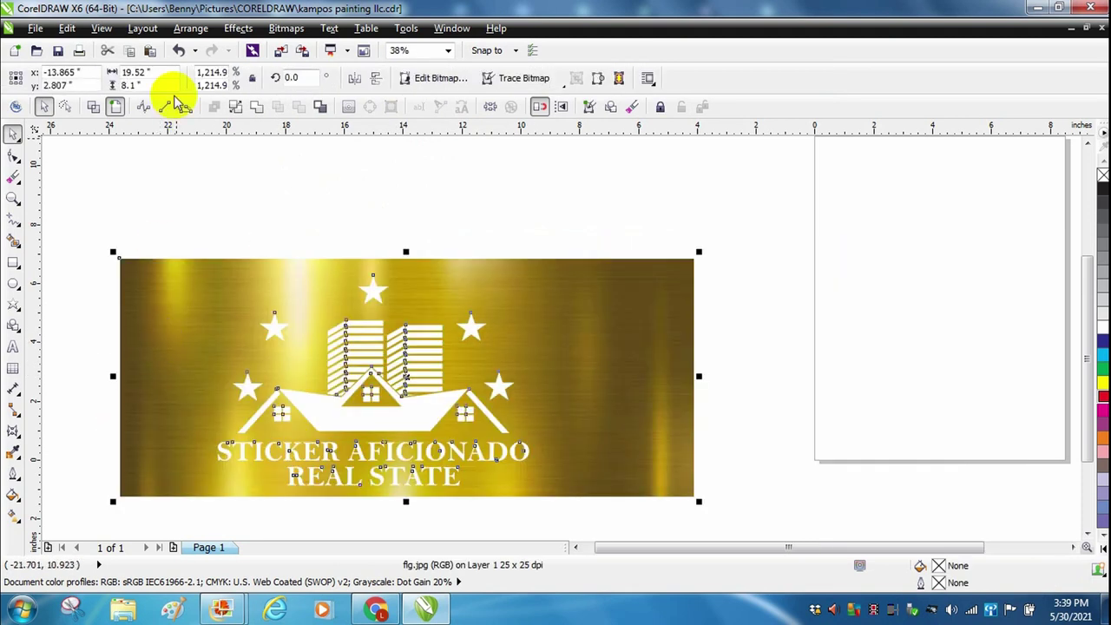
click(234, 106)
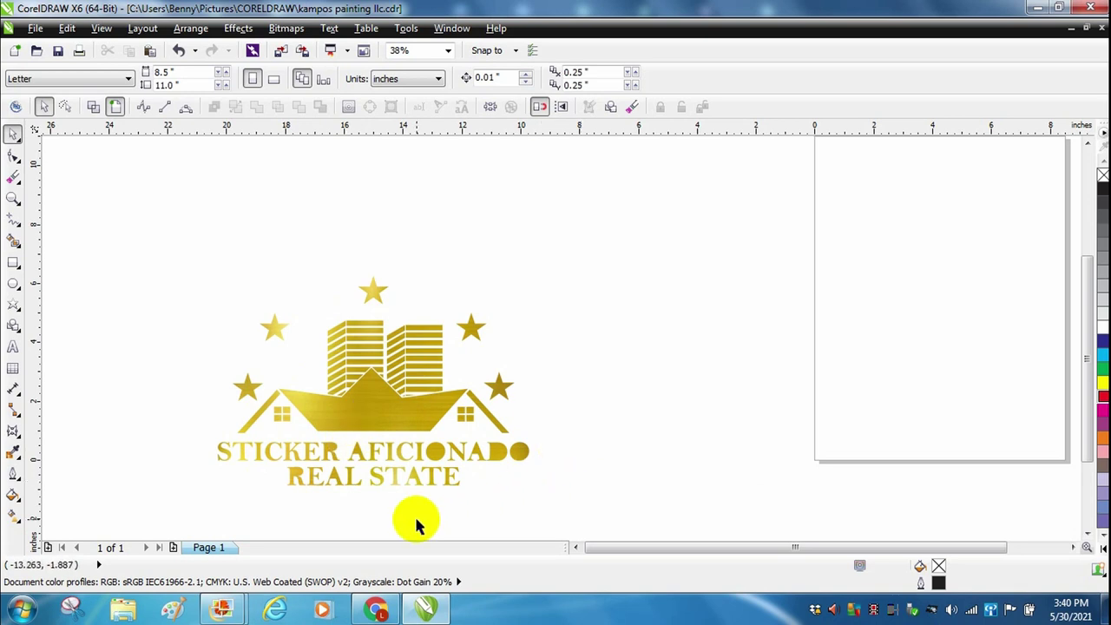
Join the gold letter shapes of both text lines into one object, without their filled centres, and undo the last change.
scroll(417, 521, up, 2)
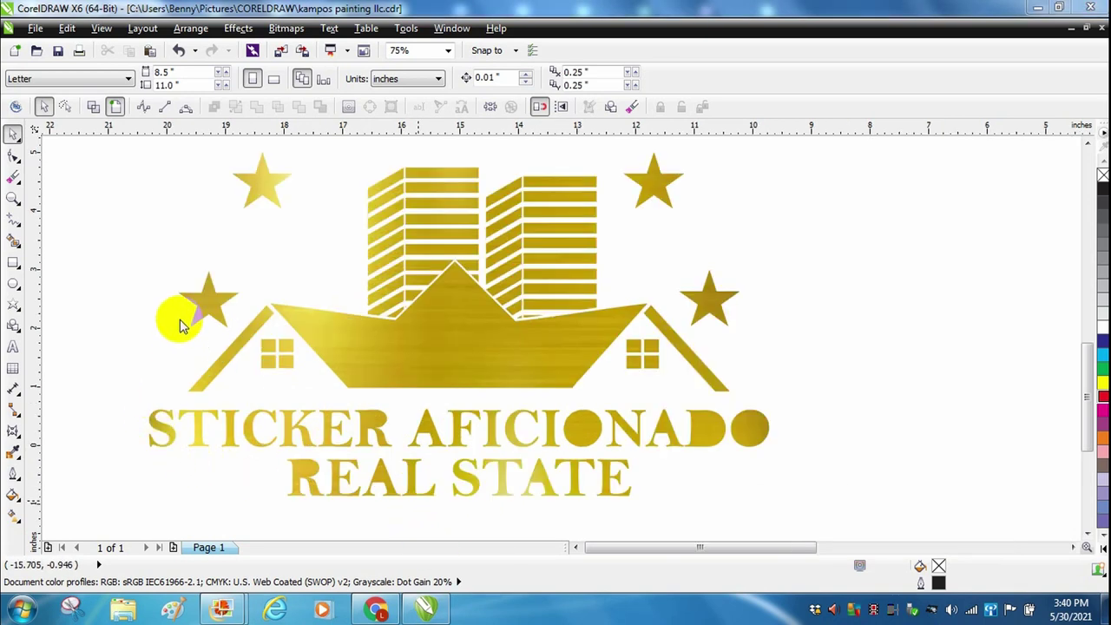
click(151, 420)
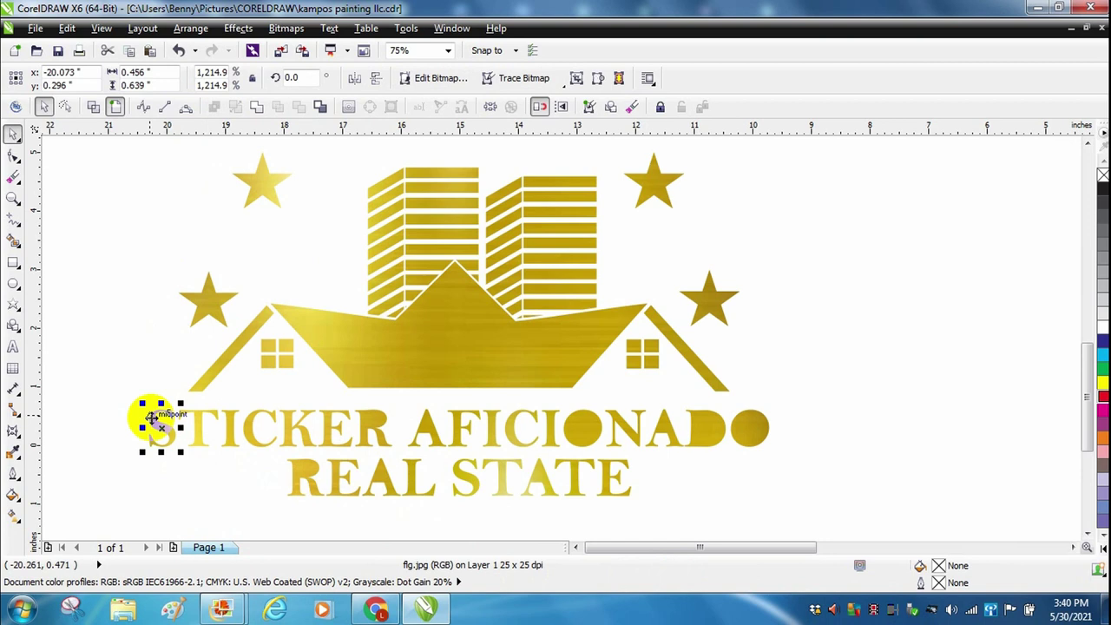
shift+click(198, 421)
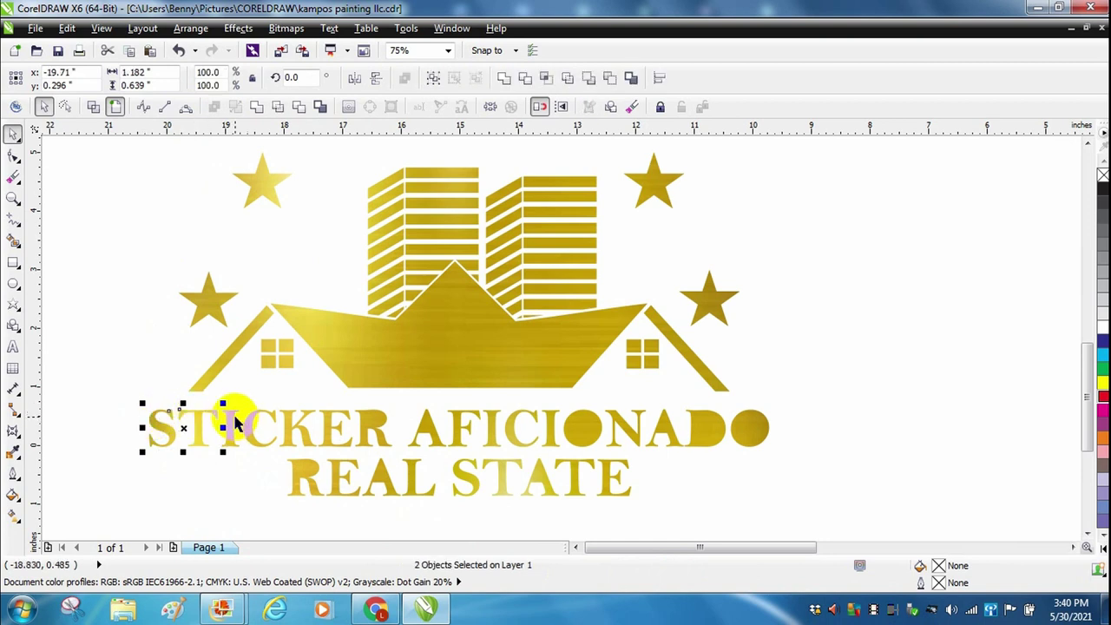
shift+click(293, 443)
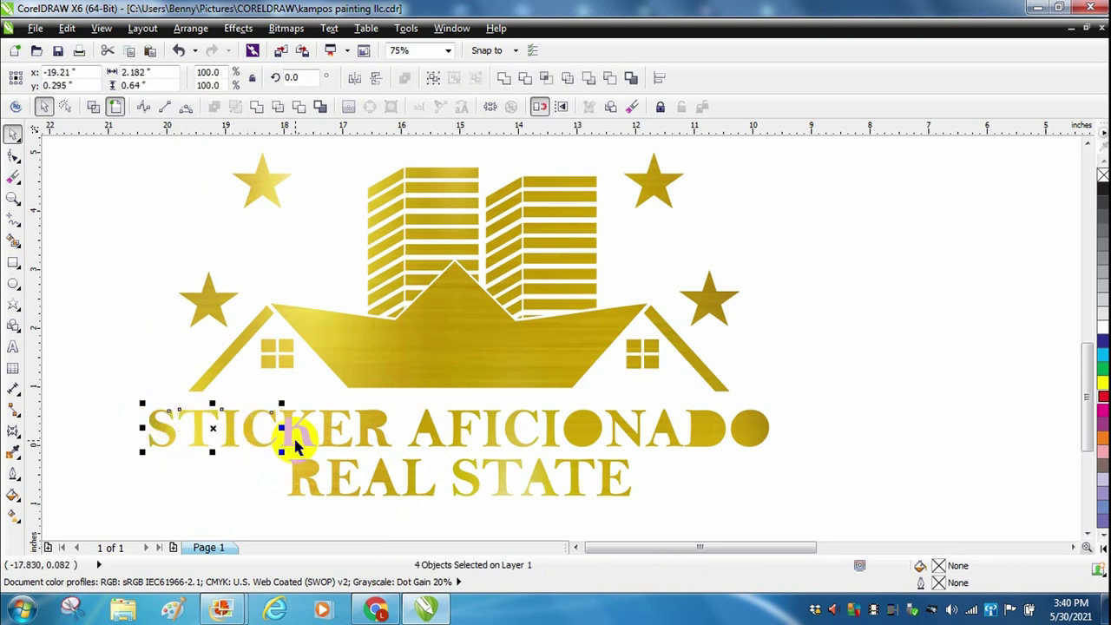
key(ctrl+z)
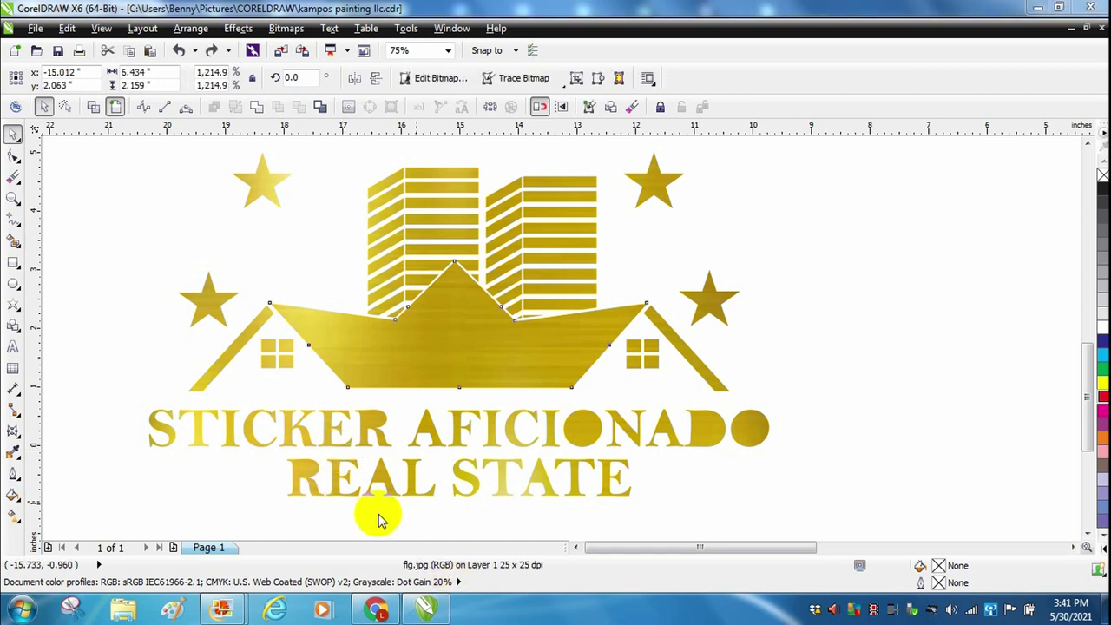
Trim the filled centres out of the letters of both text lines and delete the leftover centre pieces.
drag(123, 401, 474, 475)
drag(252, 392, 794, 457)
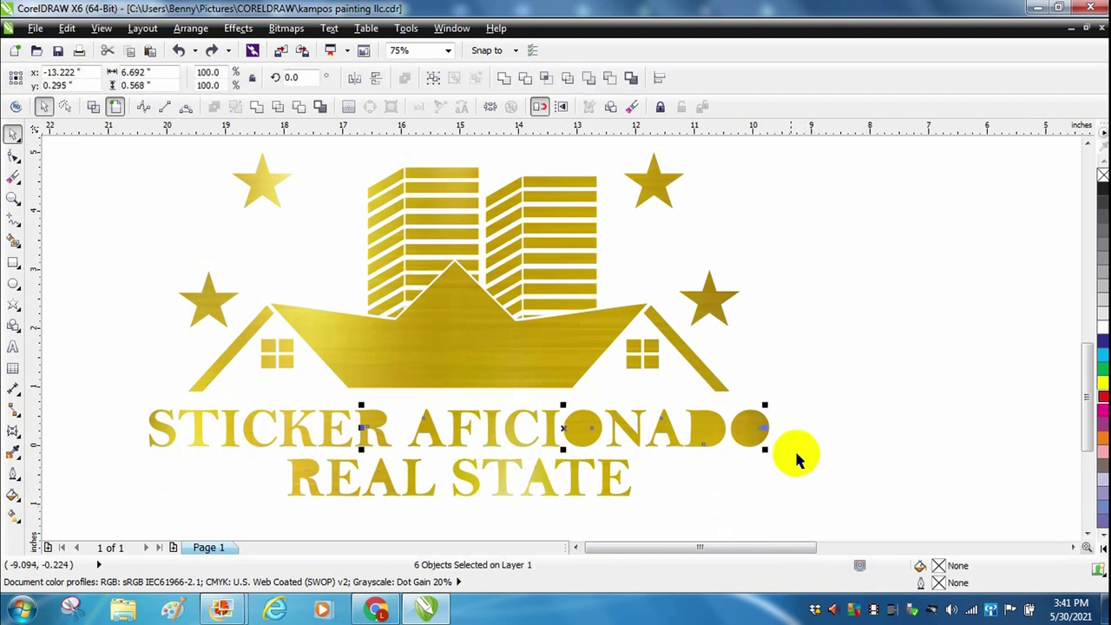
click(787, 418)
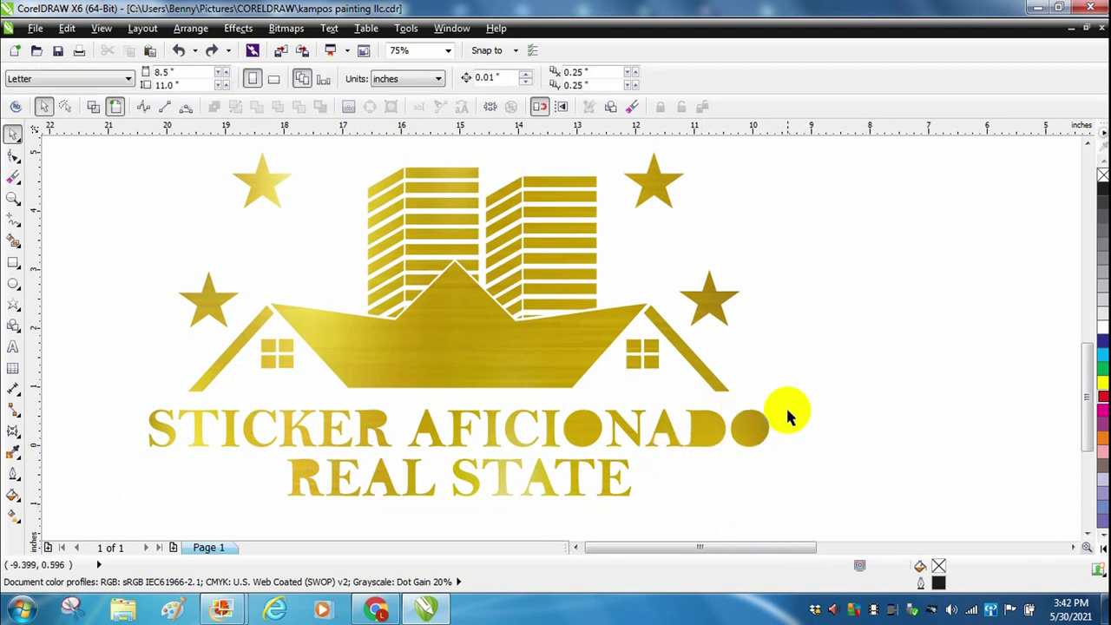
drag(788, 405, 292, 455)
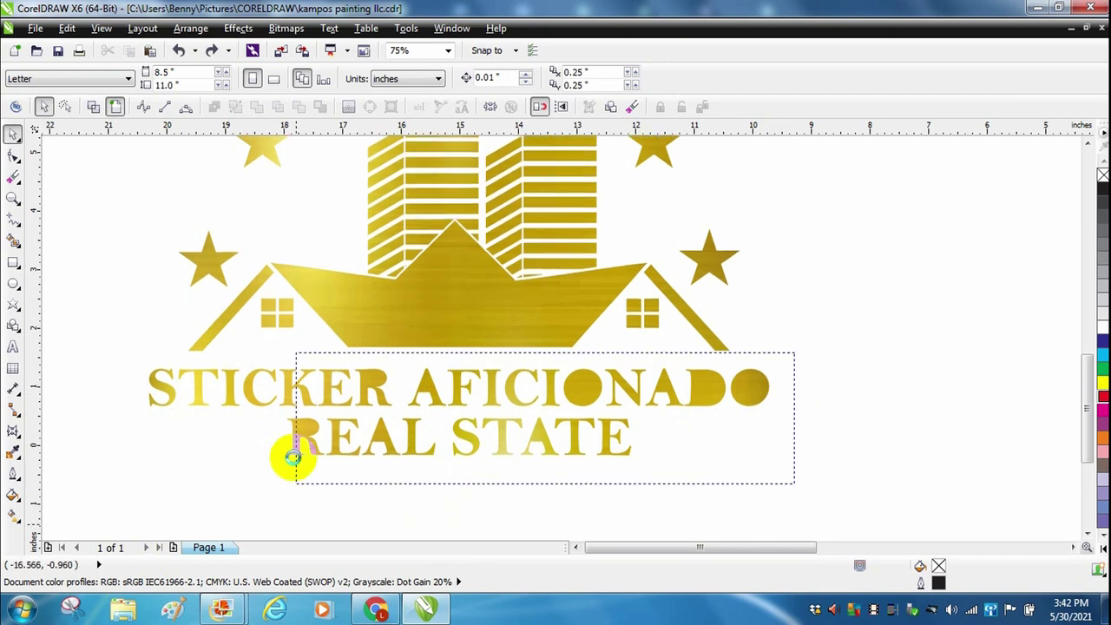
shift+click(231, 392)
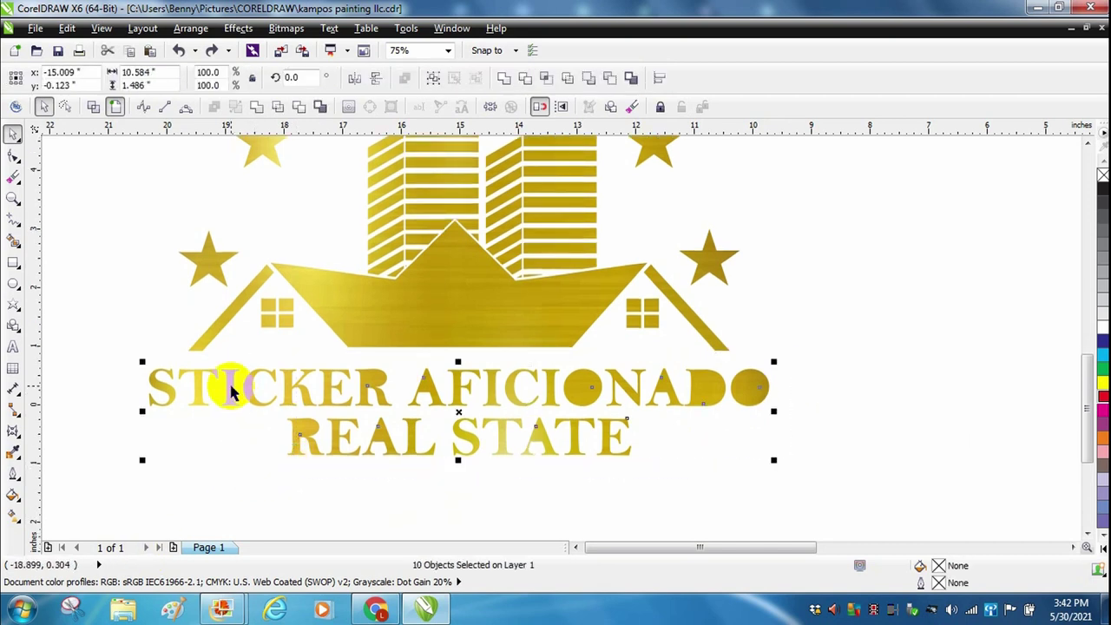
click(299, 106)
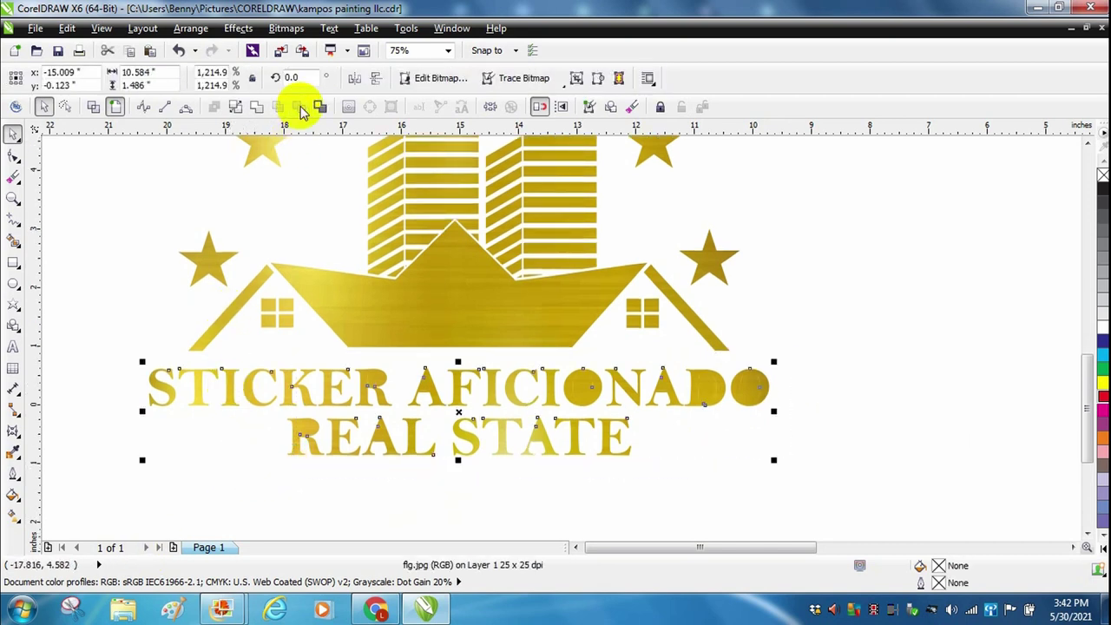
drag(244, 348, 792, 483)
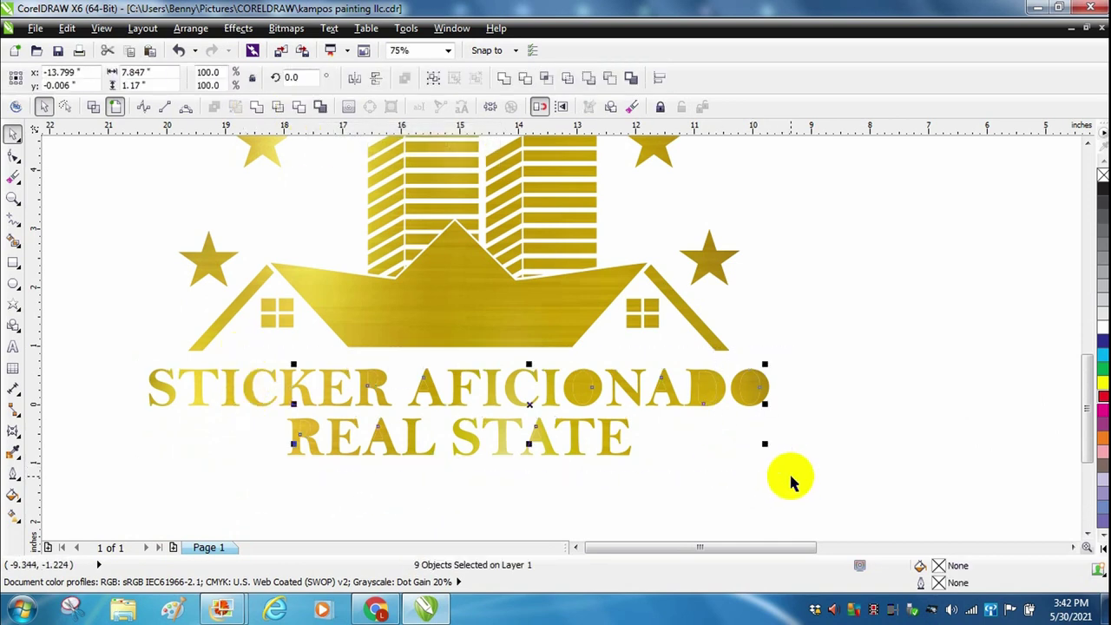
click(792, 483)
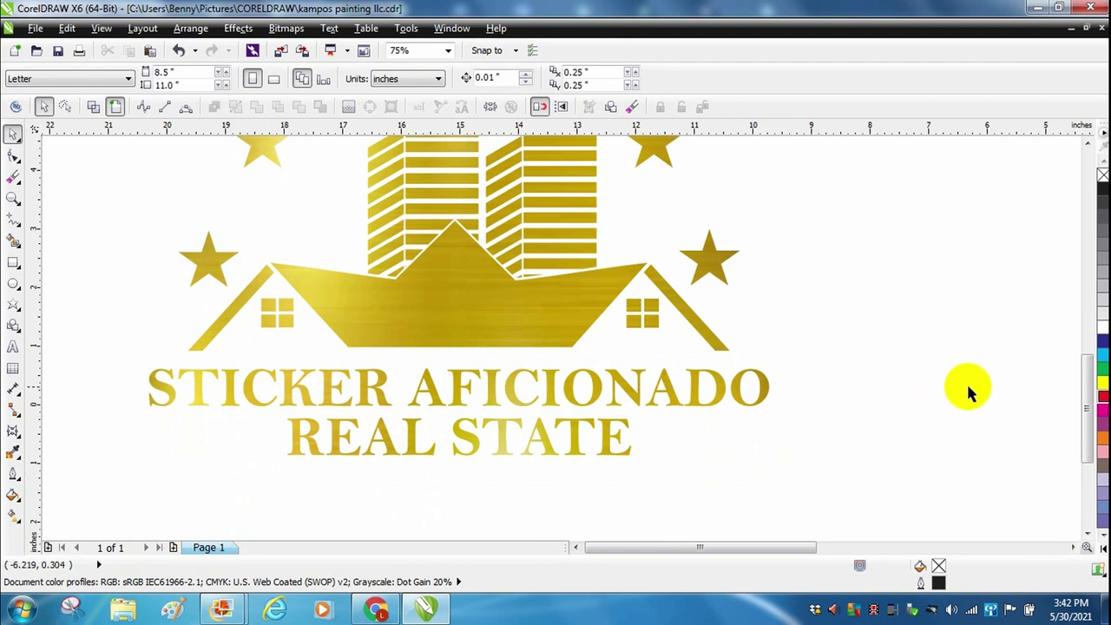
Send the large gold roof piece to the back of the page.
click(535, 335)
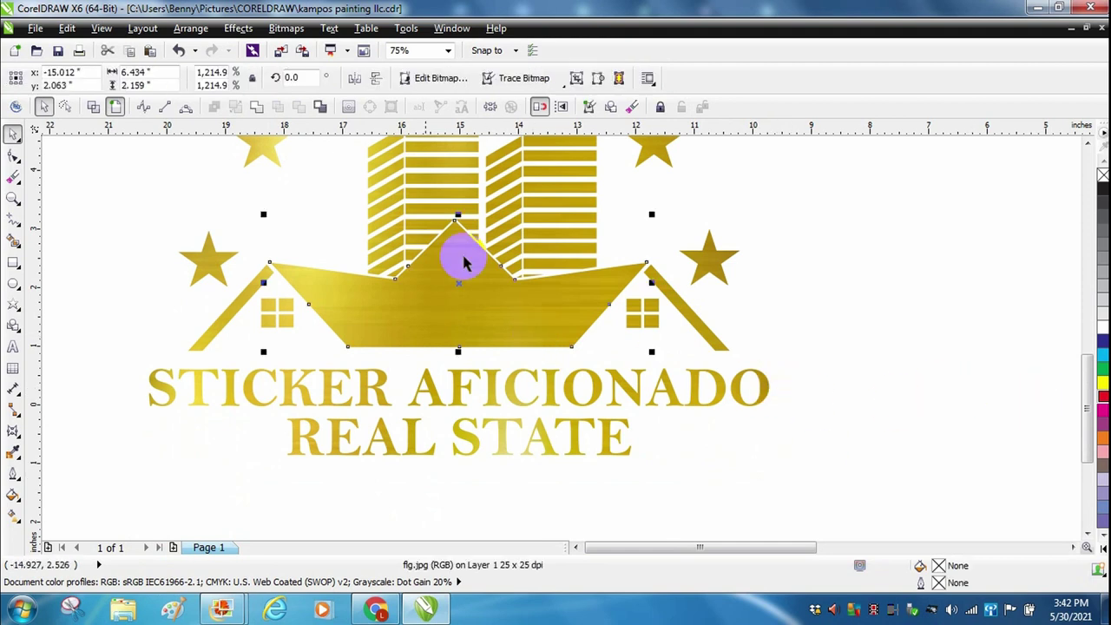
right_click(533, 327)
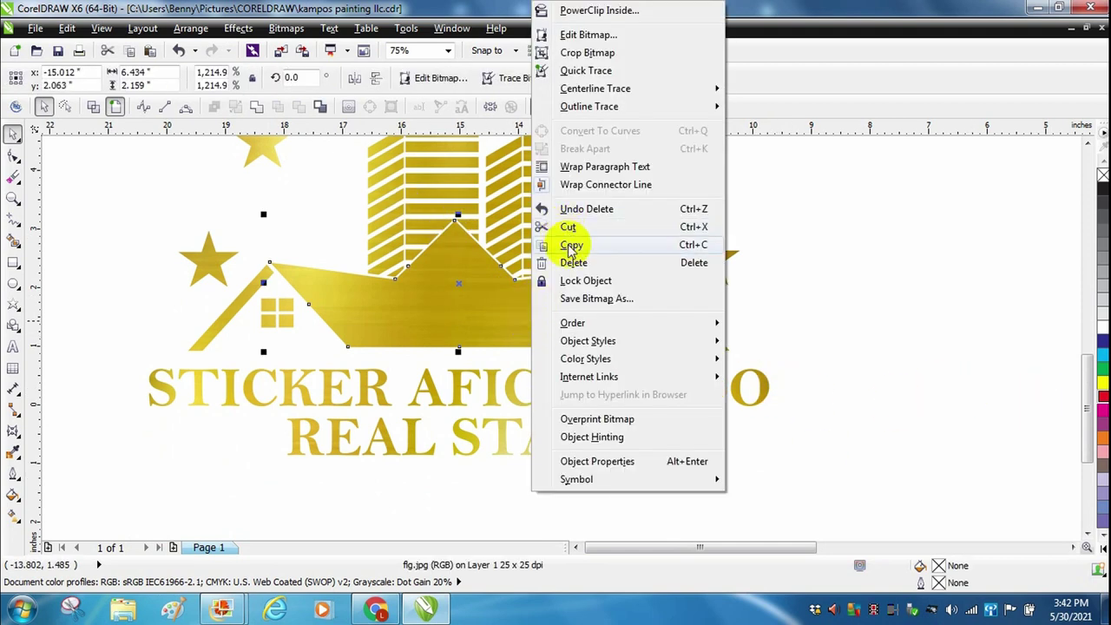
mouse_move(585, 325)
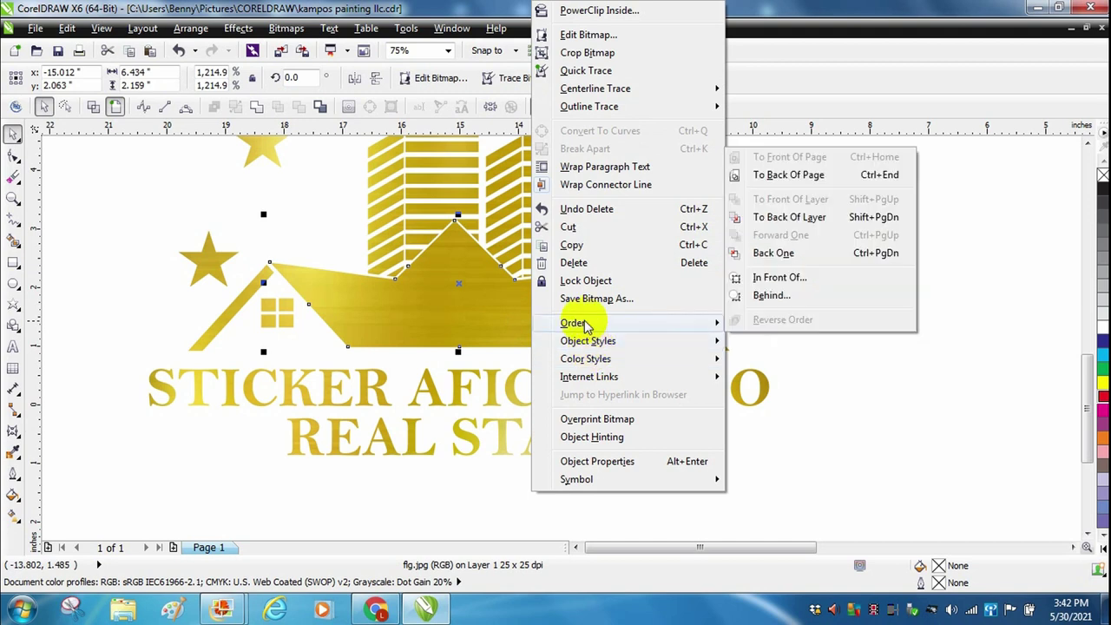
click(795, 175)
click(832, 336)
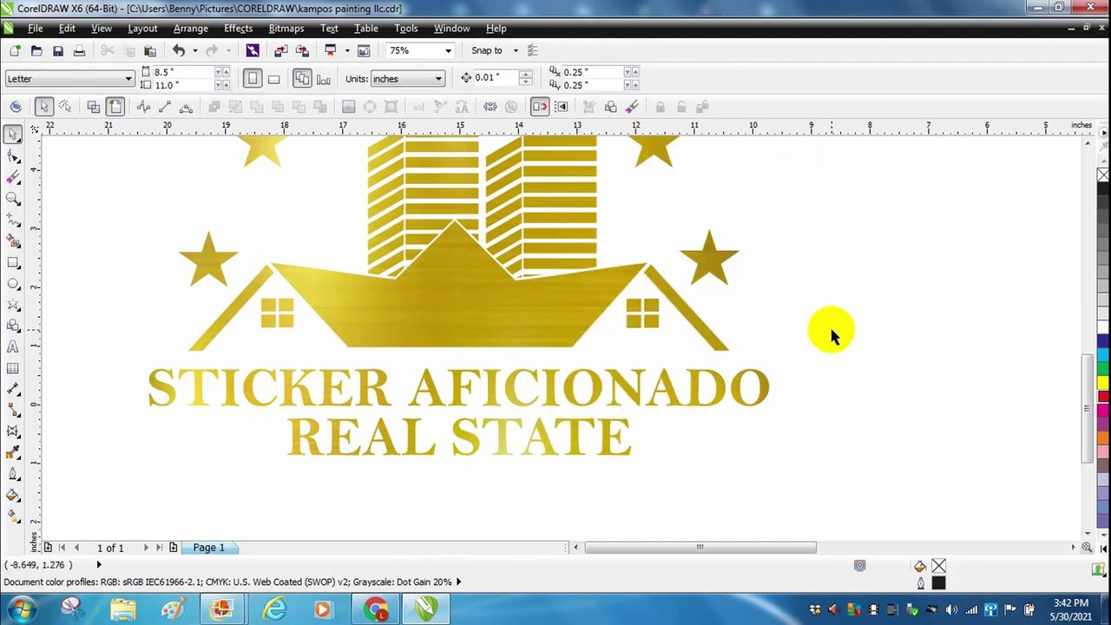
Trim the shape of the central gable piece out of the large gold roof piece.
click(459, 286)
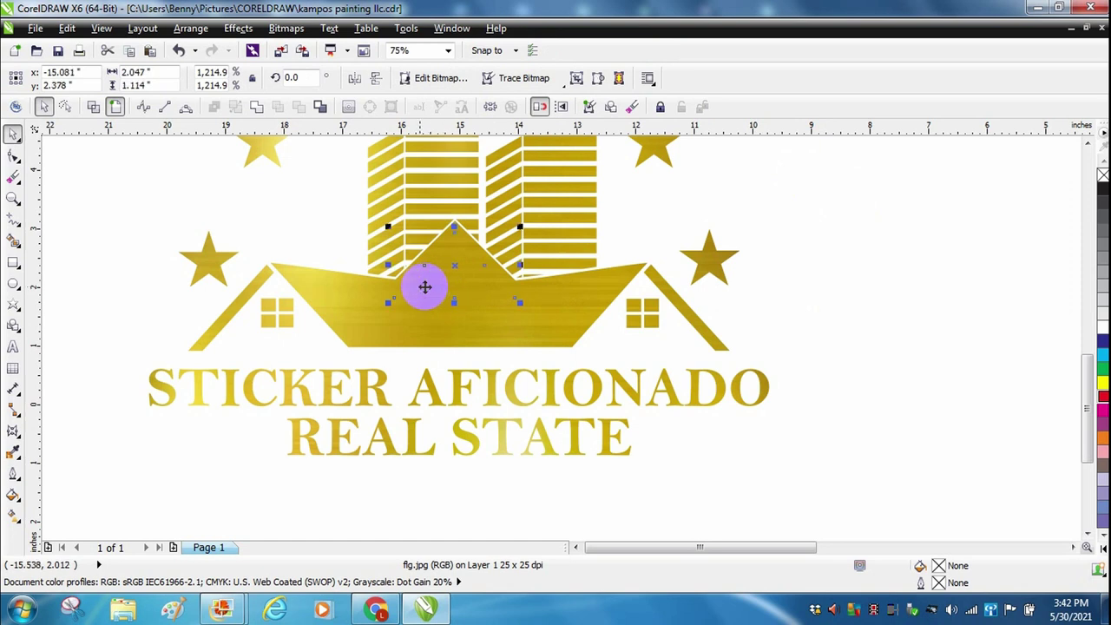
shift+click(358, 310)
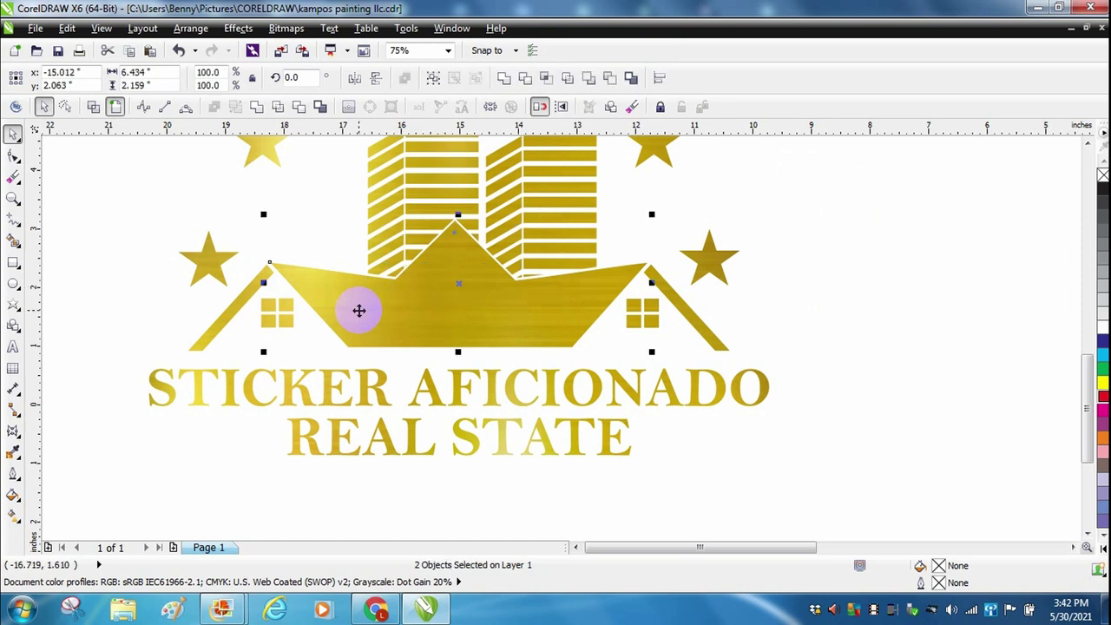
click(299, 107)
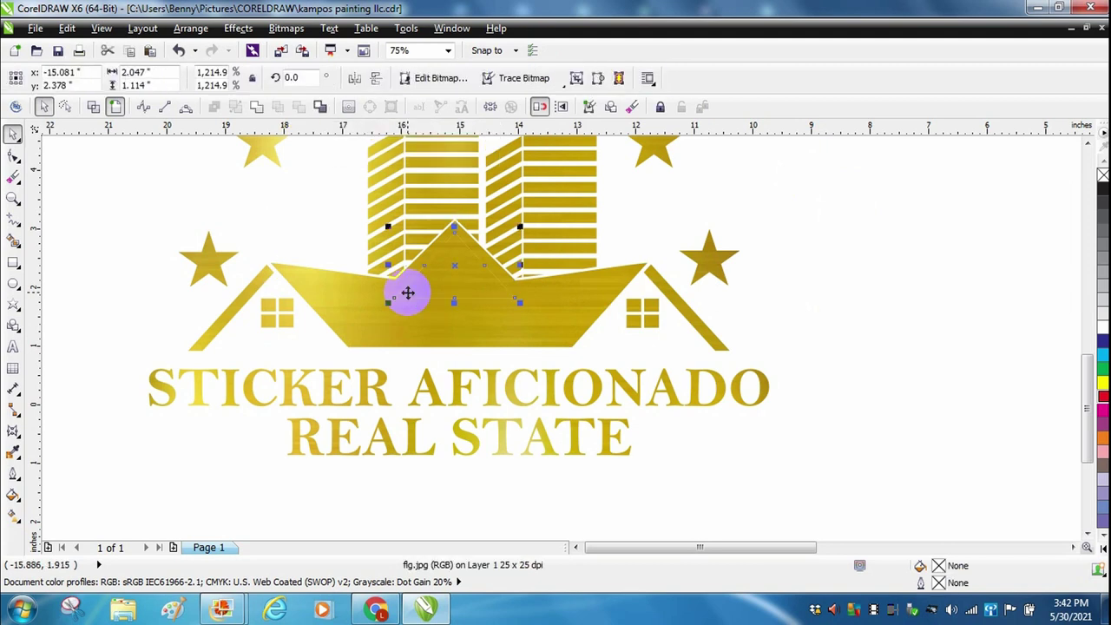
Delete the leftover central gable piece covering the roof and weld all the gold logo pieces into one object.
key(Delete)
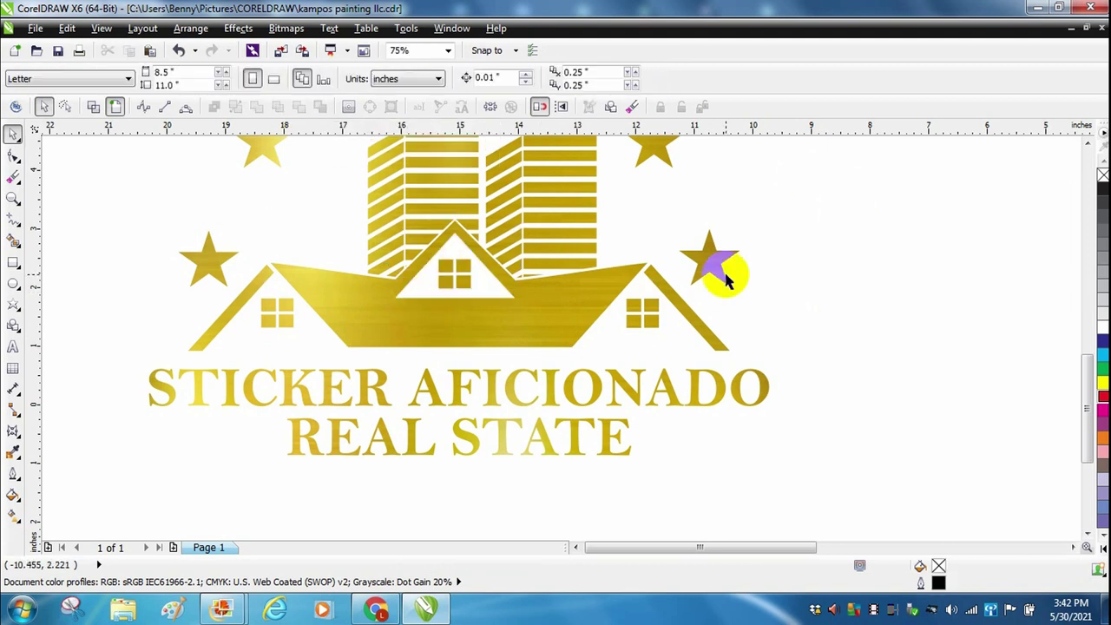
click(448, 50)
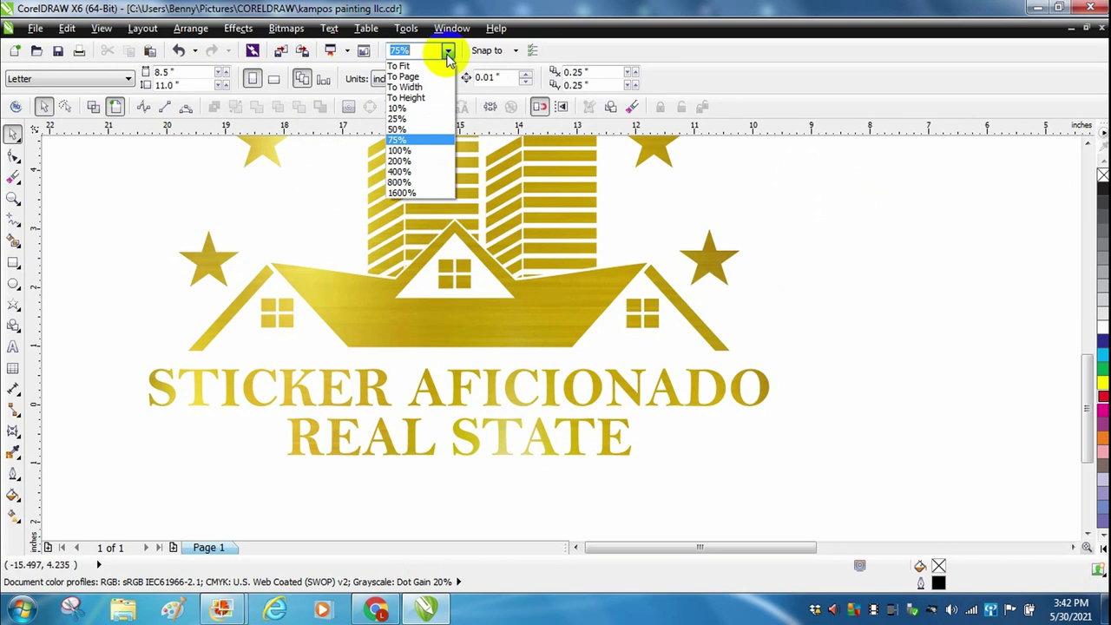
click(411, 109)
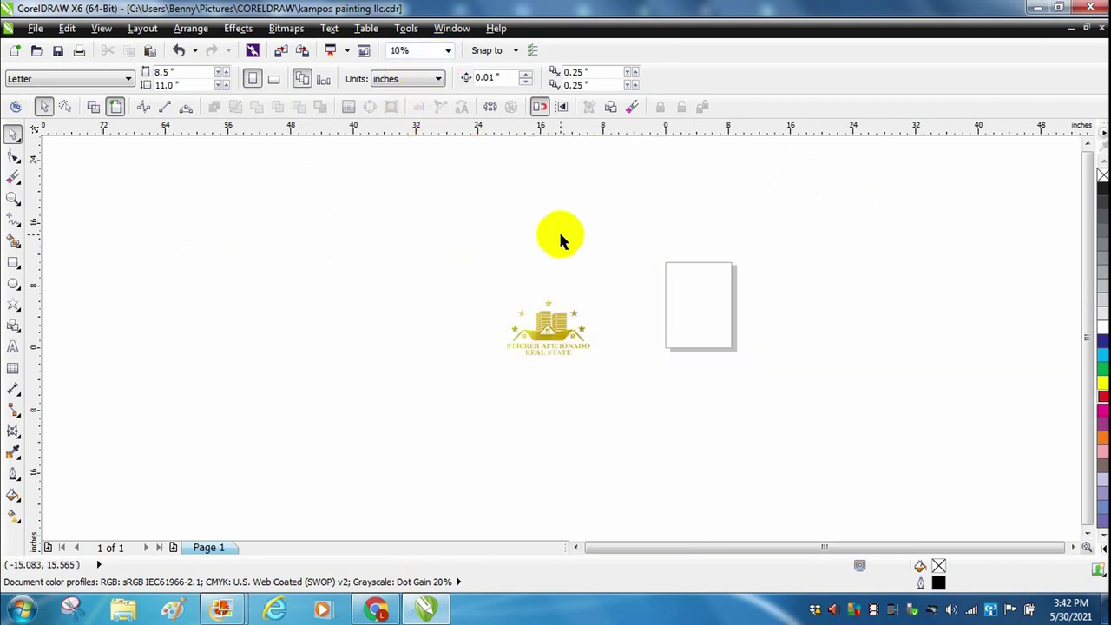
drag(484, 271, 653, 391)
click(256, 106)
Enlarge the whole gold logo proportionally to about 36.8 by 24.8 inches.
drag(512, 372, 379, 441)
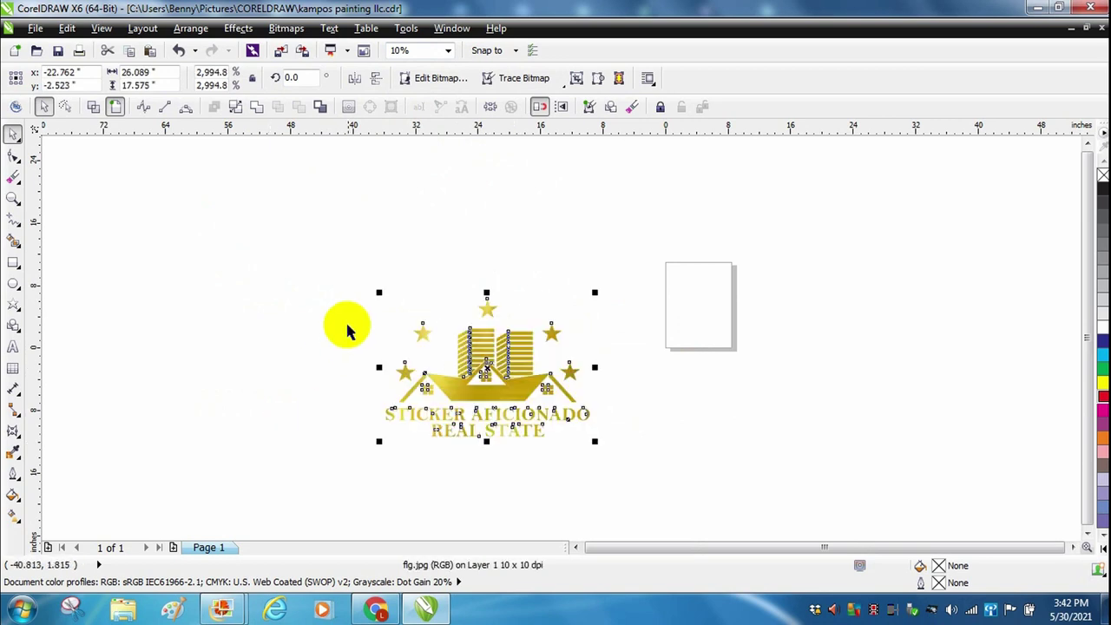
drag(380, 294, 174, 249)
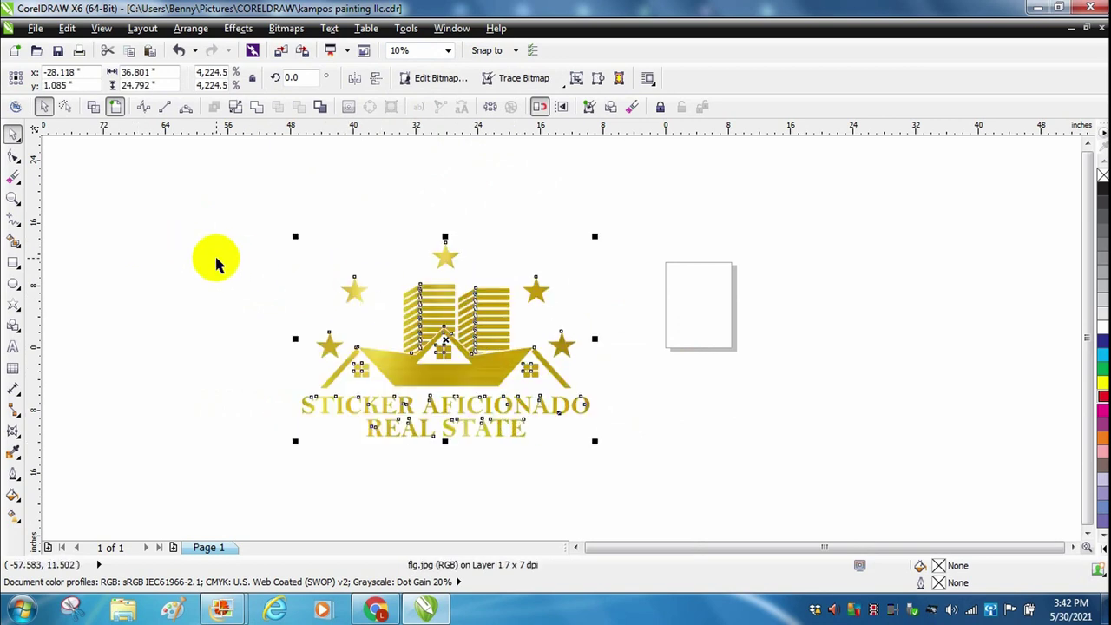
click(130, 260)
Draw a rectangle about 57.7 by 32.5 inches around the logo, shift it slightly and fill it with black.
click(14, 261)
mouse_move(211, 209)
mouse_down()
mouse_move(397, 292)
mouse_move(633, 457)
mouse_move(663, 464)
mouse_up()
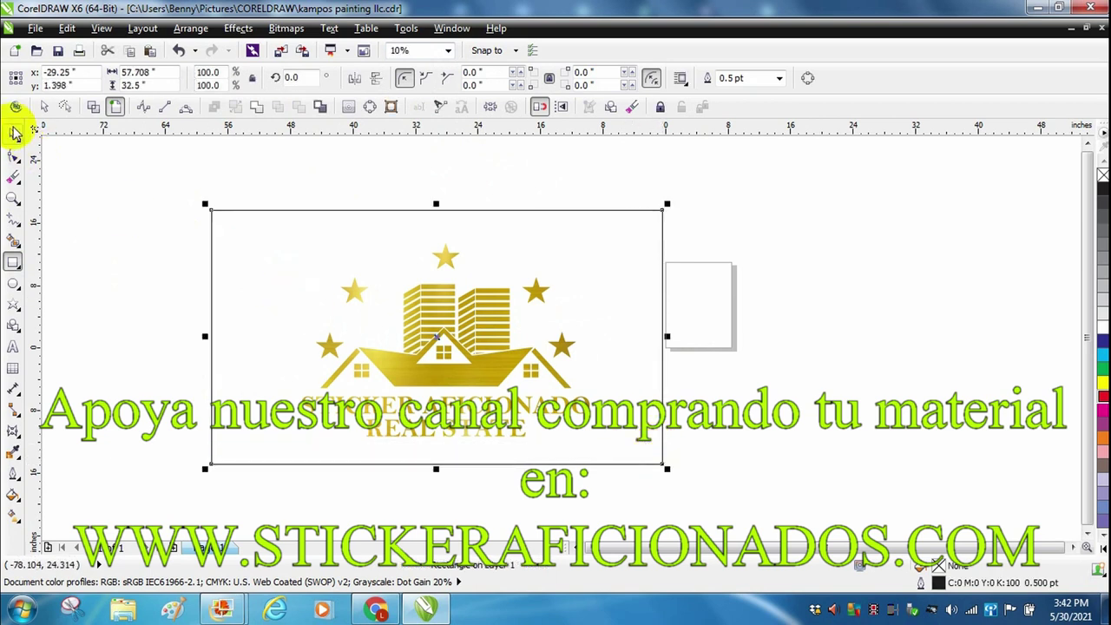
click(14, 132)
drag(238, 226, 272, 241)
click(1102, 195)
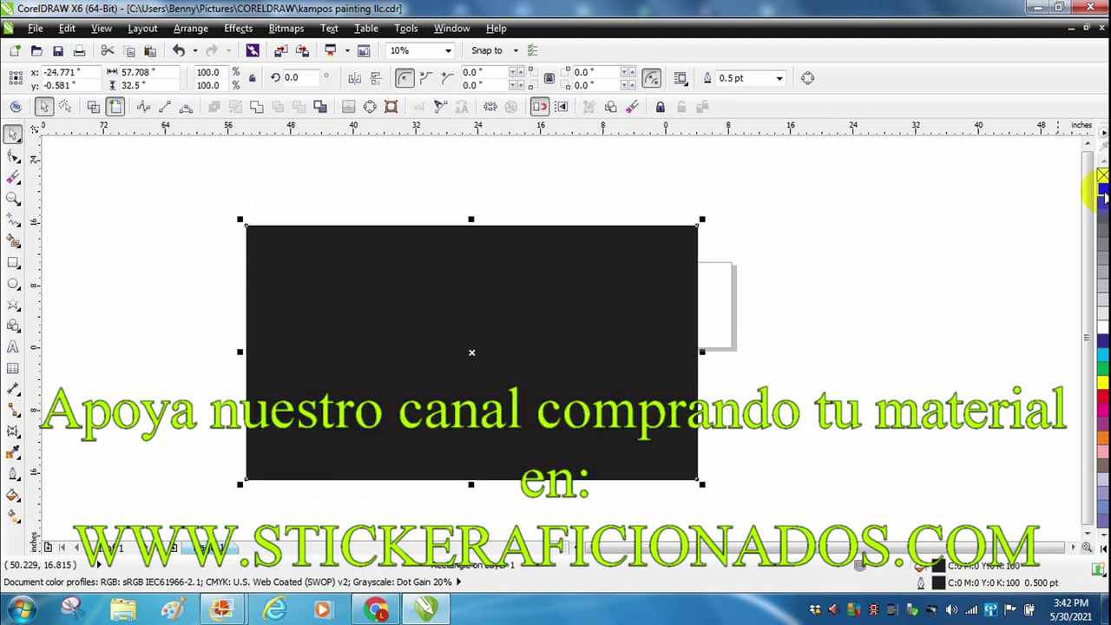
Place the black rectangle behind the gold logo as its background.
right_click(638, 415)
mouse_move(674, 243)
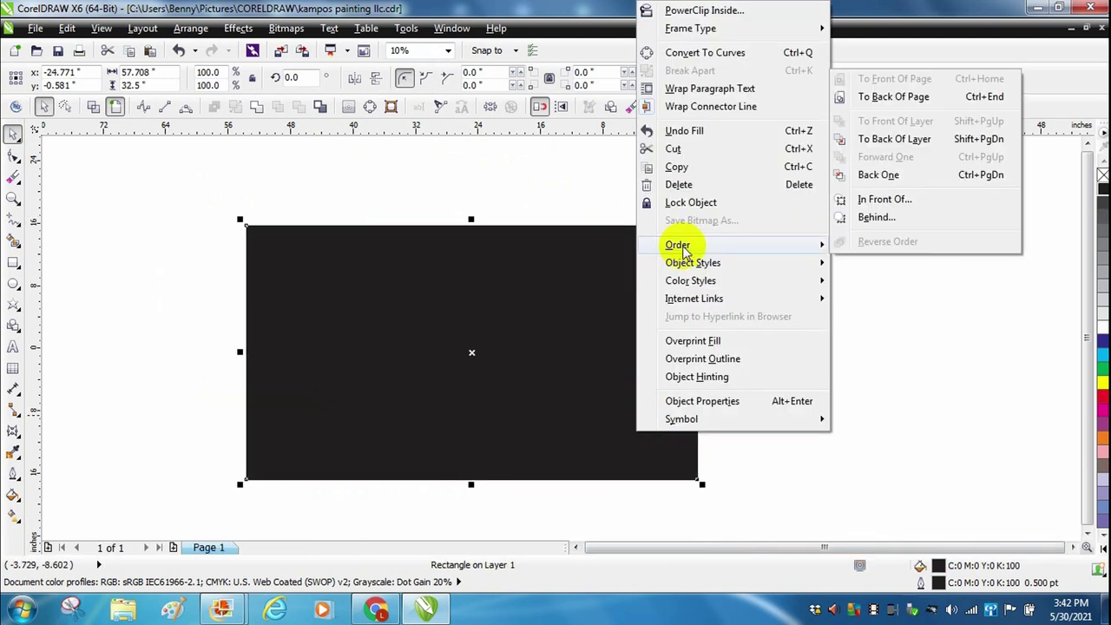
click(864, 215)
click(625, 409)
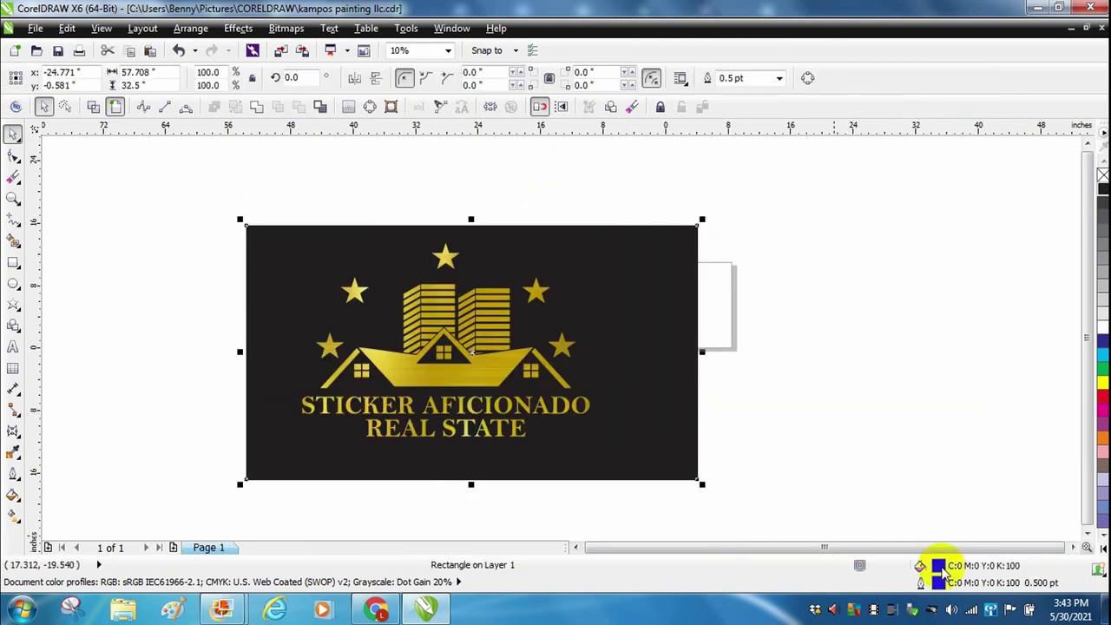
key(Escape)
Examine the finished gold logo on its black background at 20% zoom.
click(448, 51)
click(399, 118)
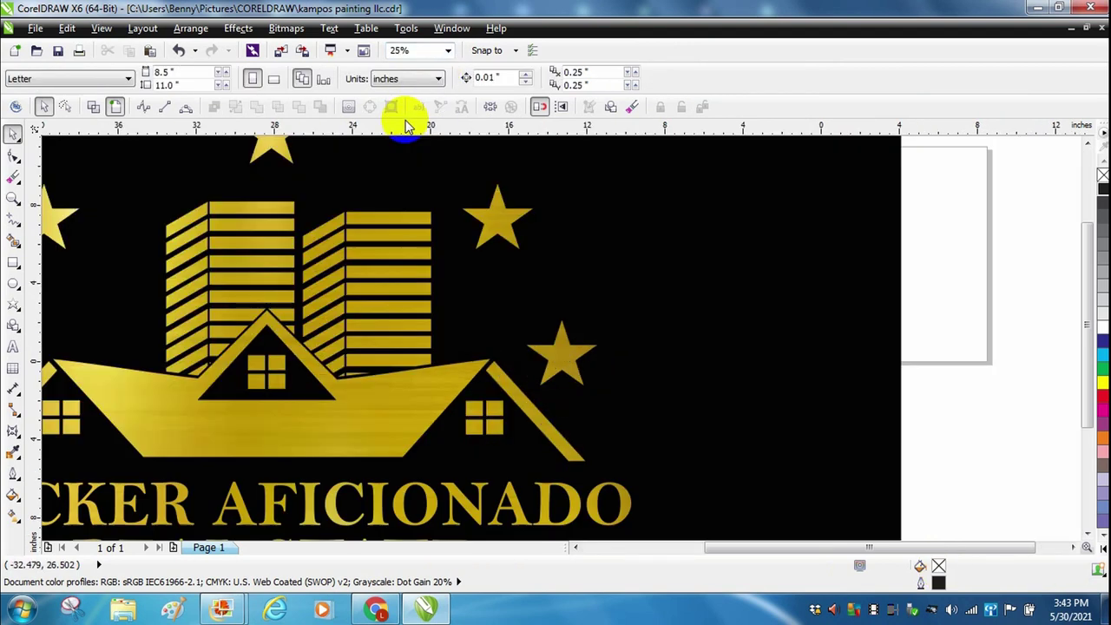
click(433, 53)
text(20)
key(Return)
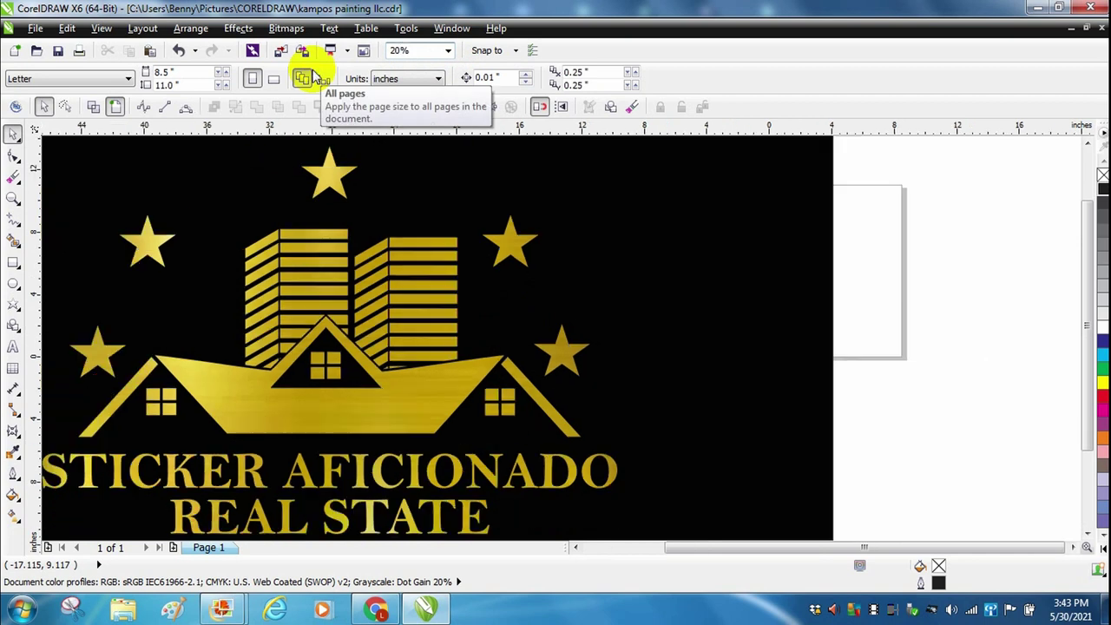
drag(747, 549, 690, 551)
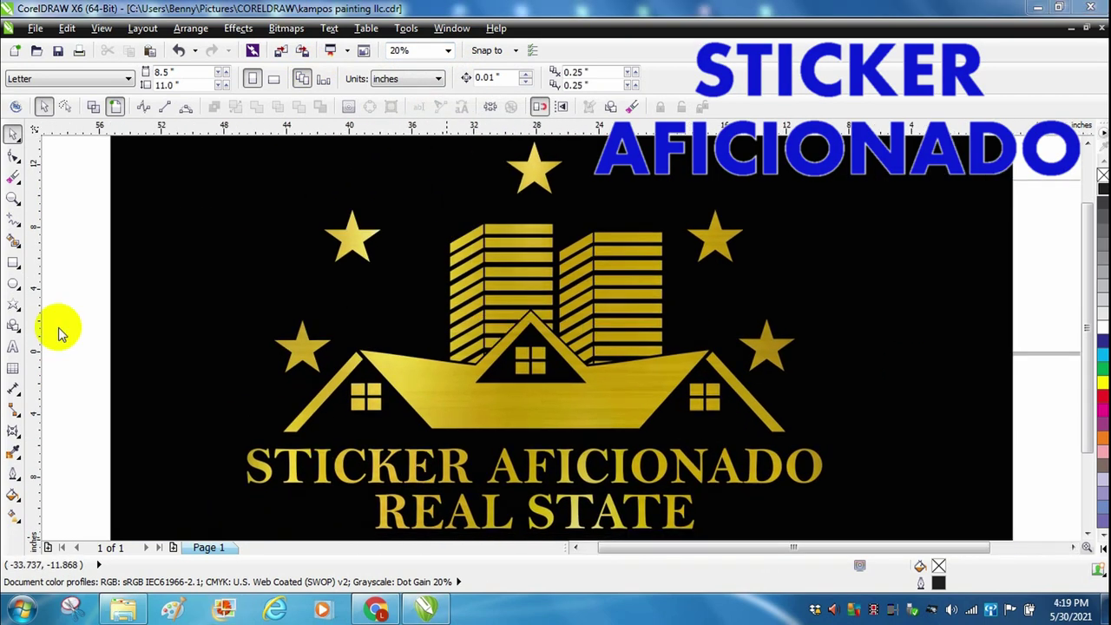